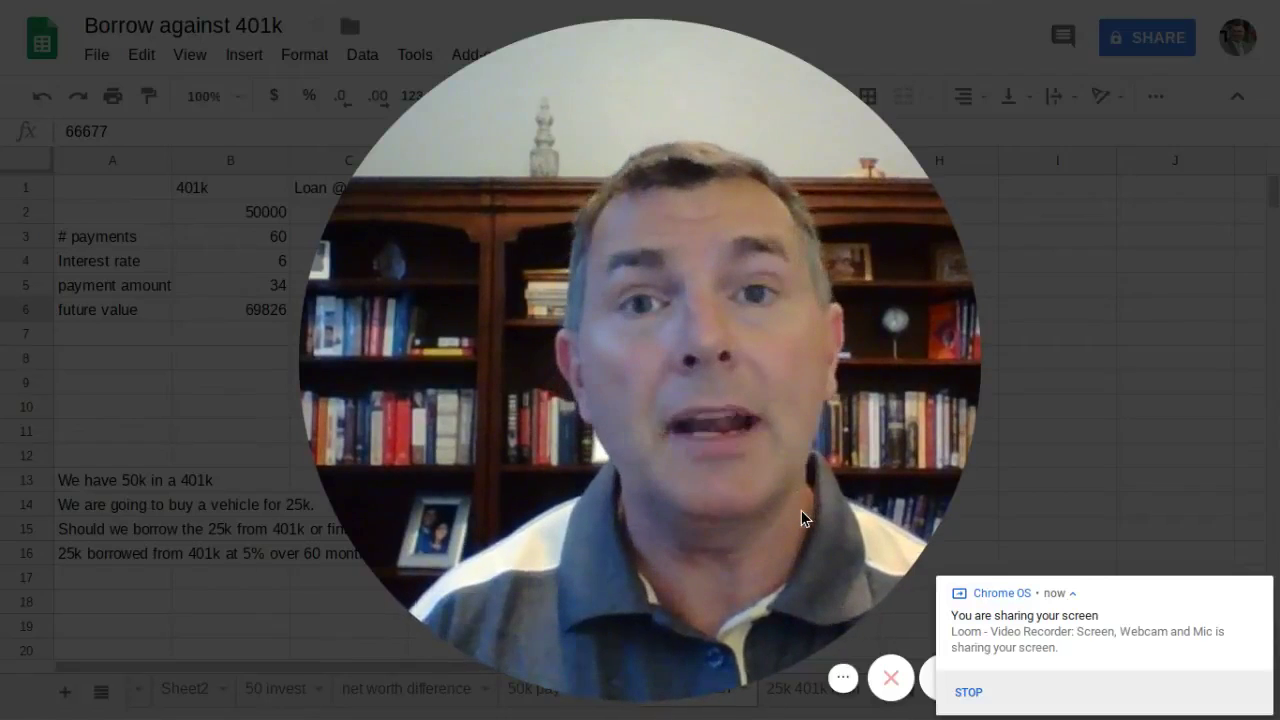
pyautogui.click(1258, 593)
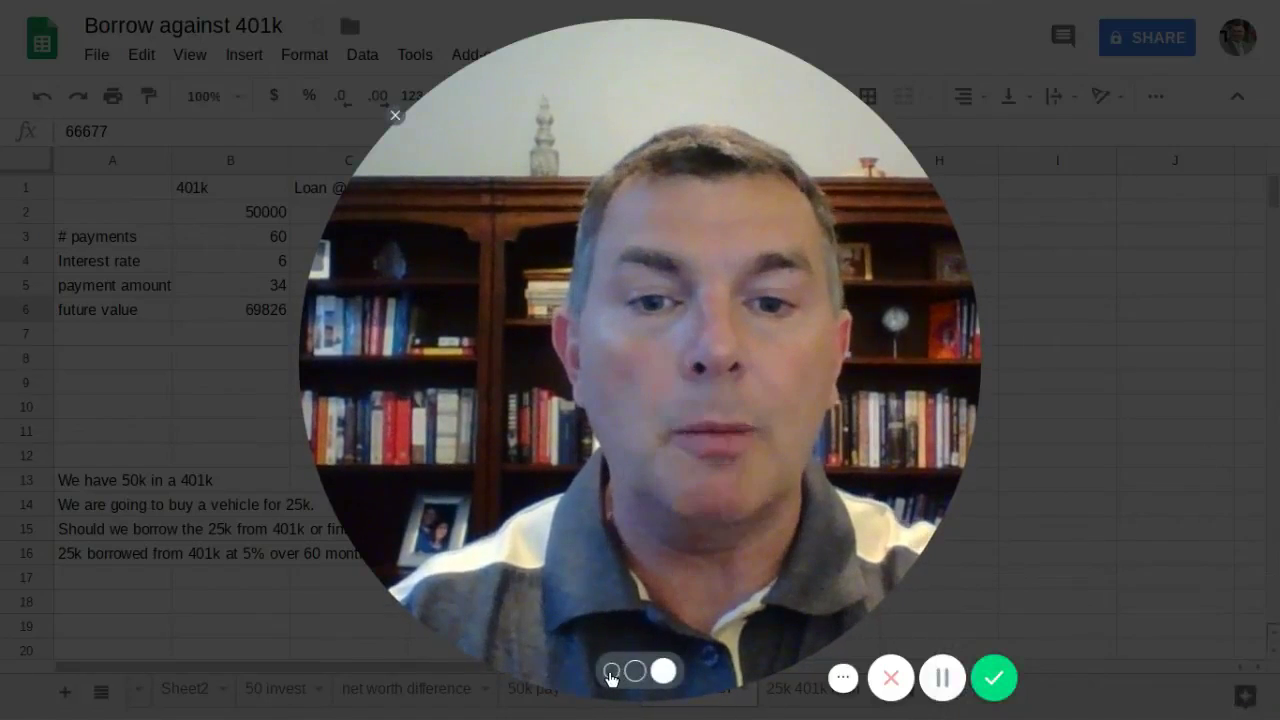
pyautogui.click(611, 672)
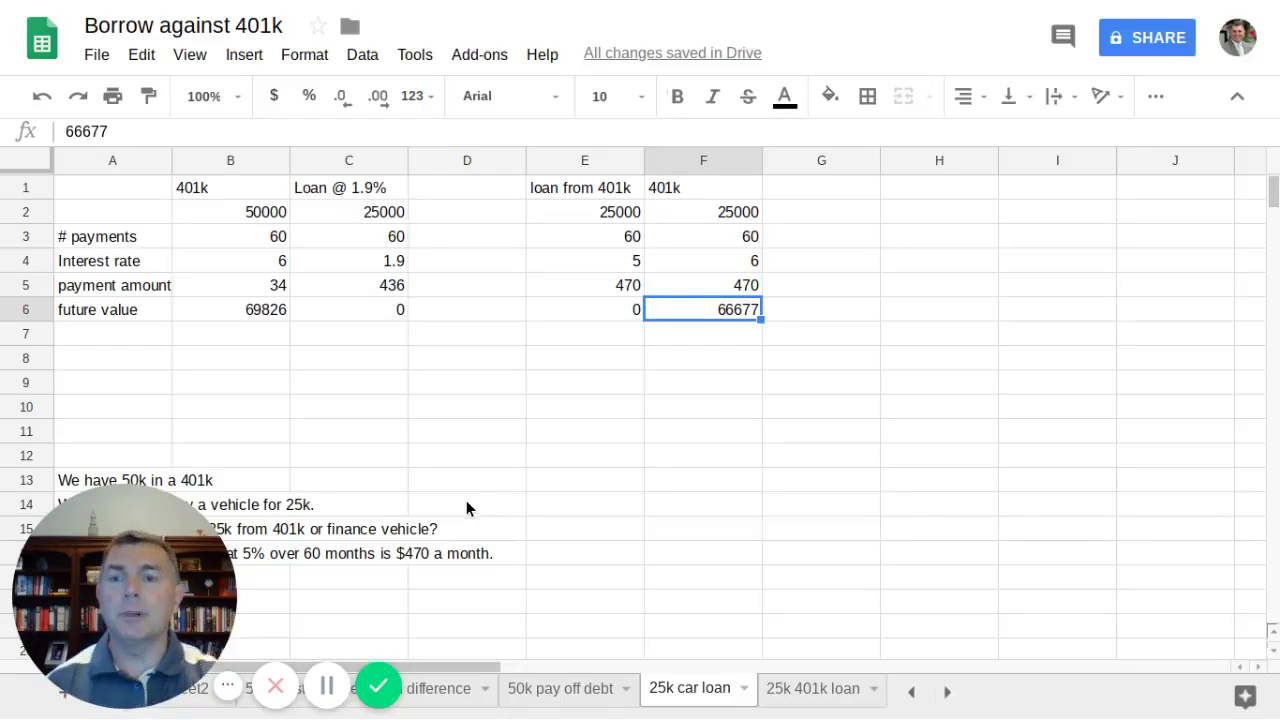
pyautogui.moveTo(193, 566); pyautogui.dragTo(701, 422)
pyautogui.moveTo(634, 452); pyautogui.dragTo(842, 415)
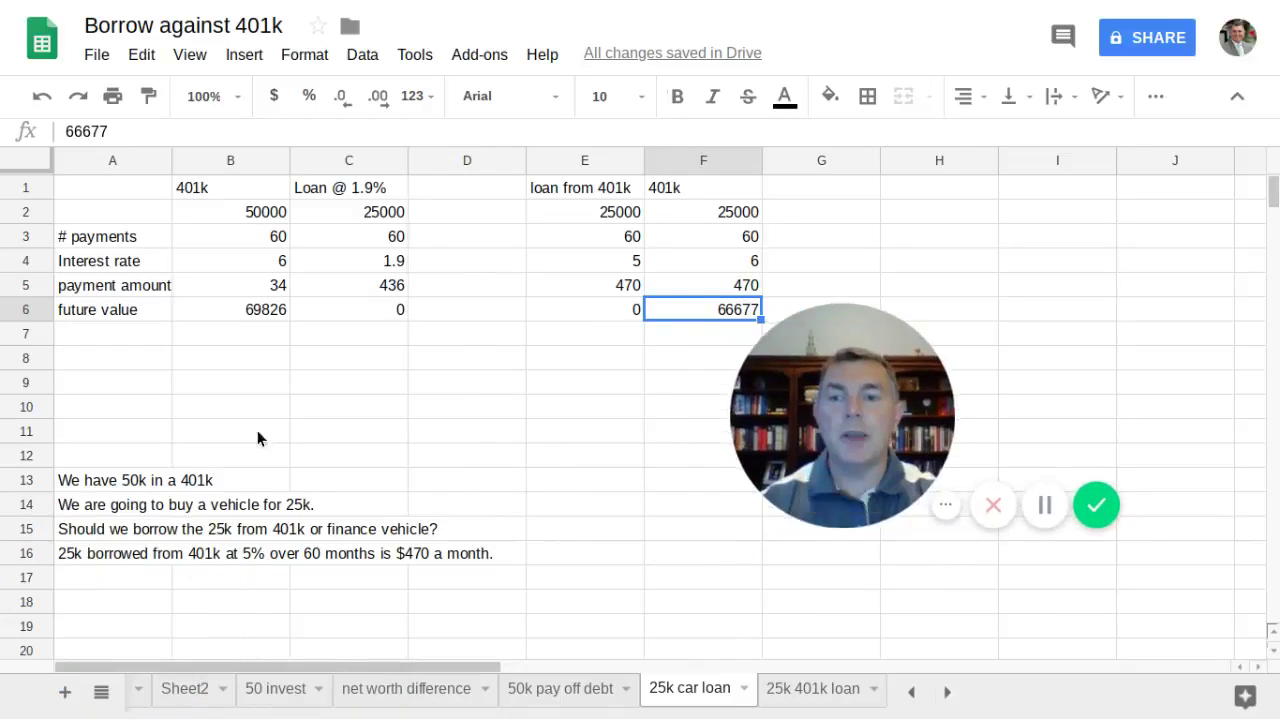
# Step: Review the scenario notes in A13 to A16 alongside the 1.9% loan heading in C1
pyautogui.click(102, 486)
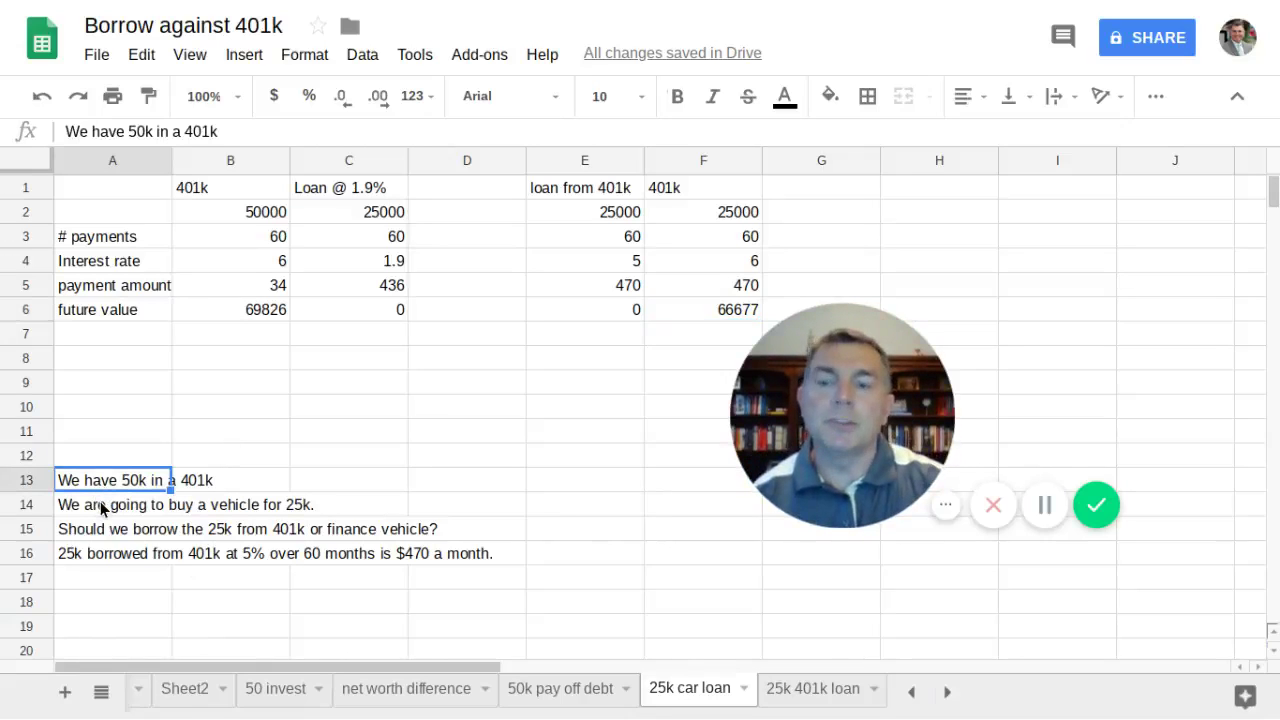
pyautogui.click(102, 510)
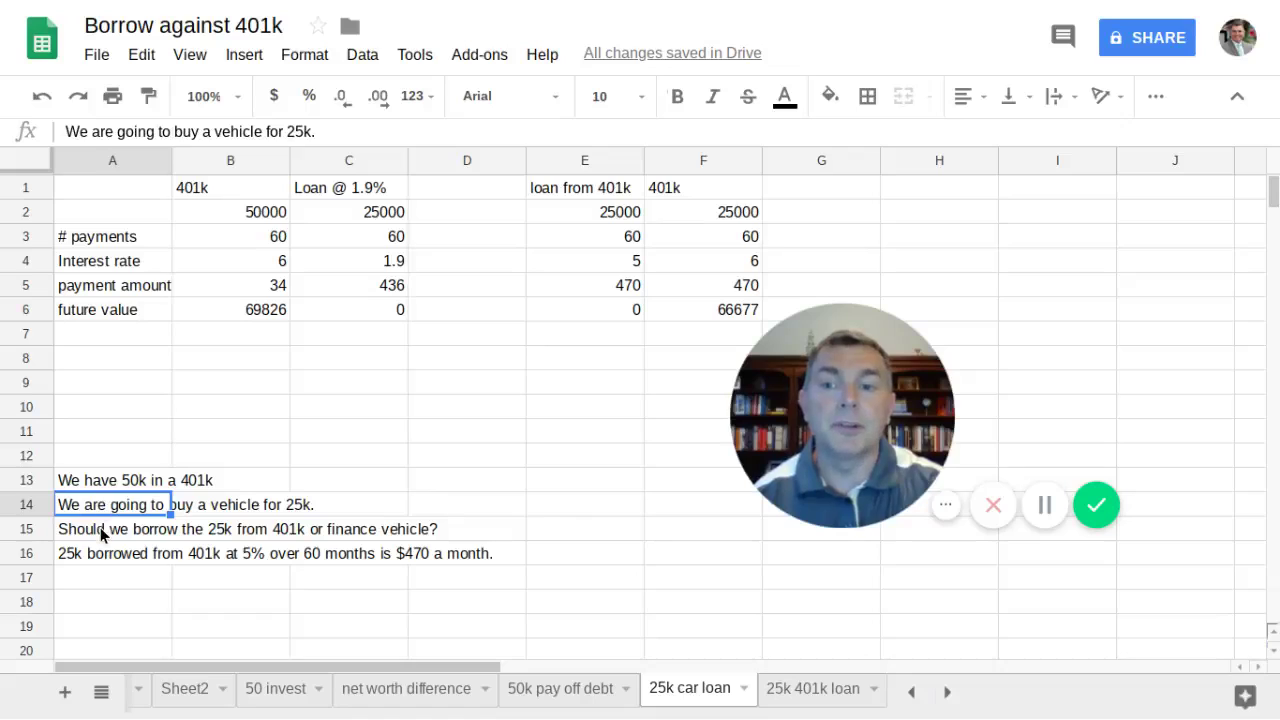
pyautogui.click(100, 528)
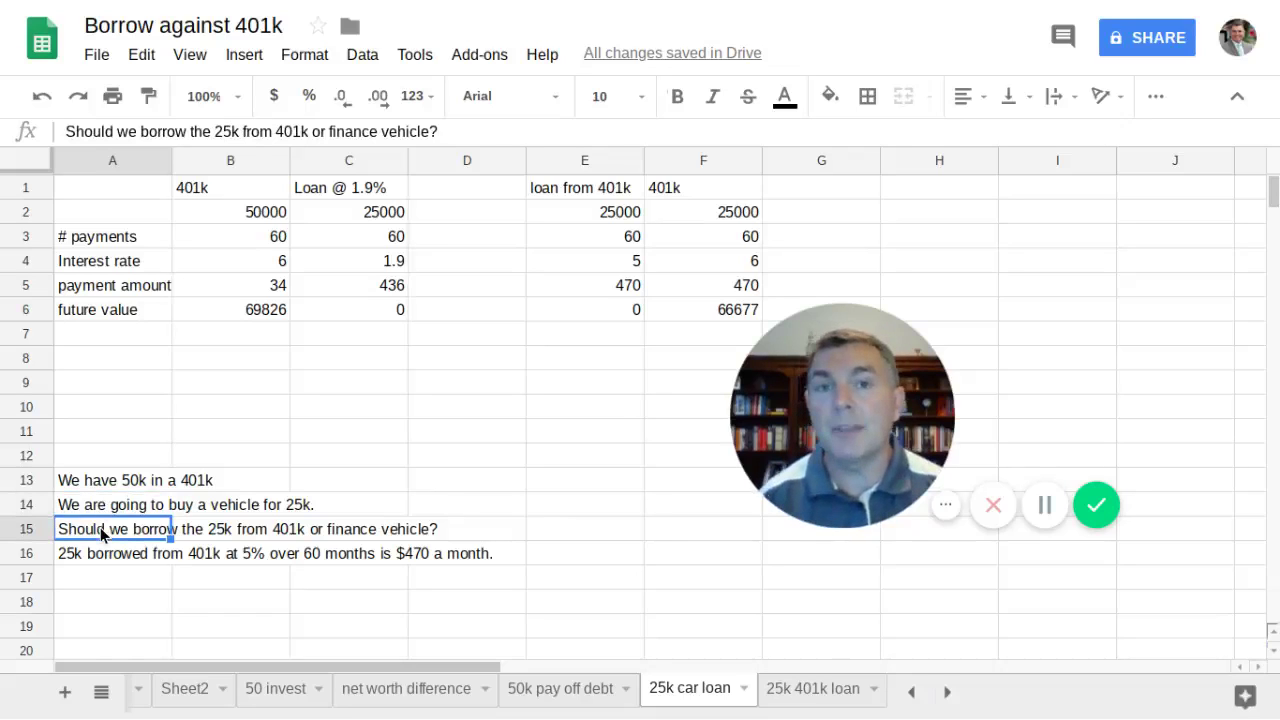
pyautogui.click(128, 480)
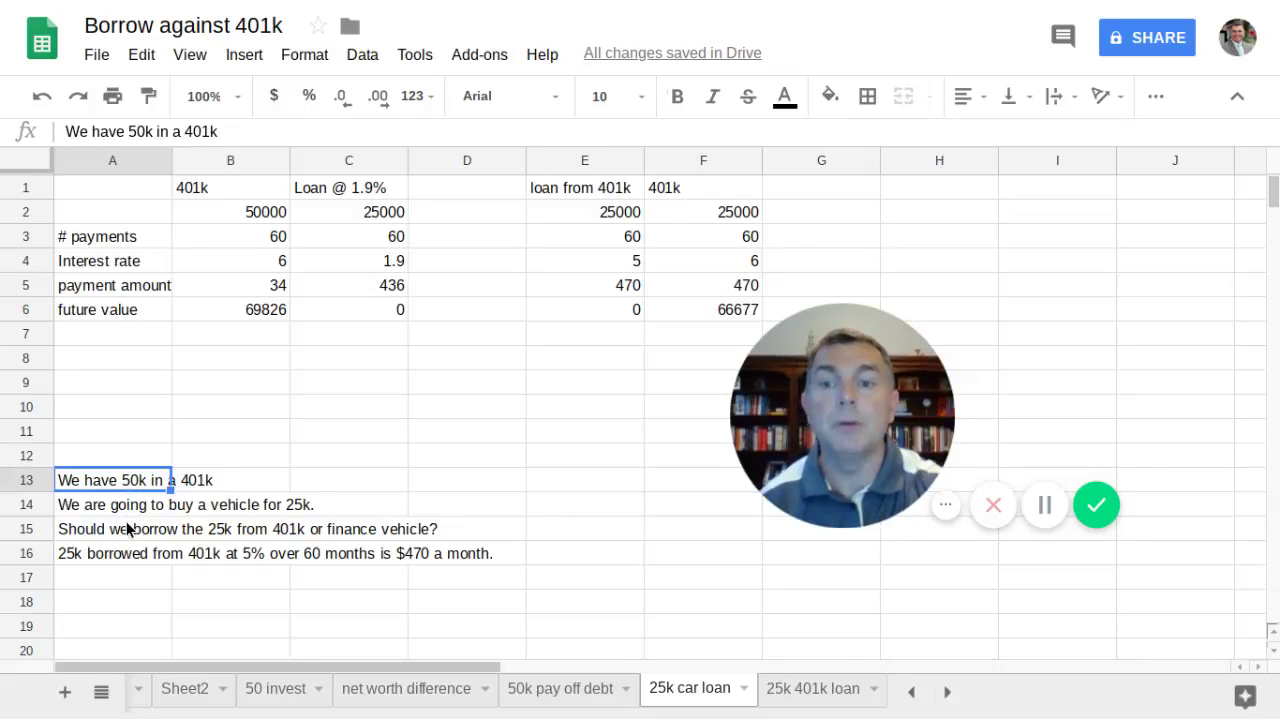
pyautogui.click(127, 529)
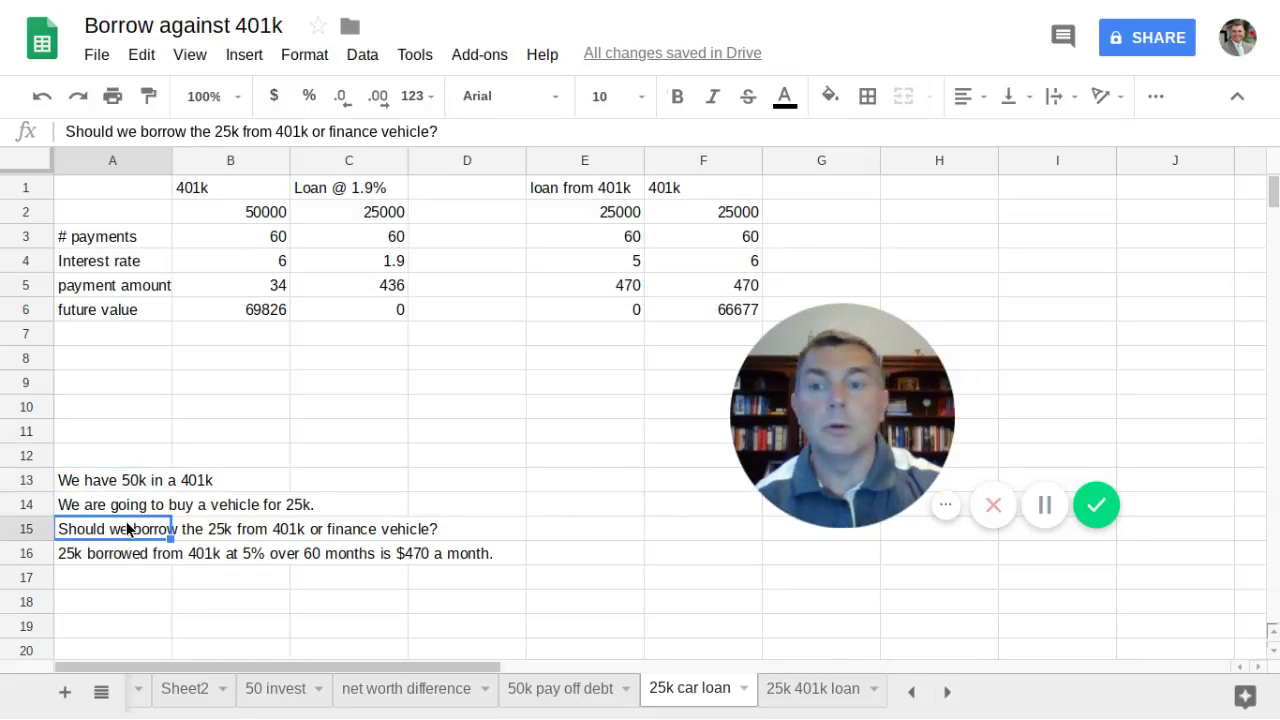
pyautogui.click(120, 552)
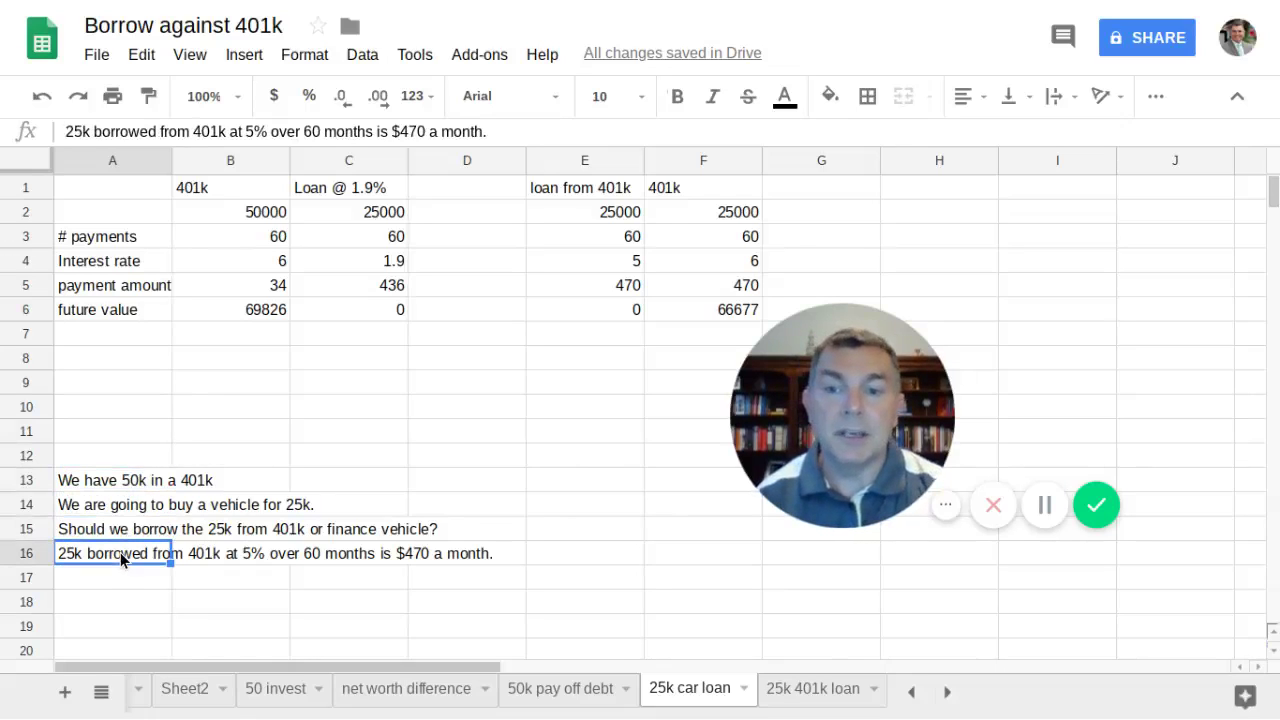
pyautogui.click(377, 190)
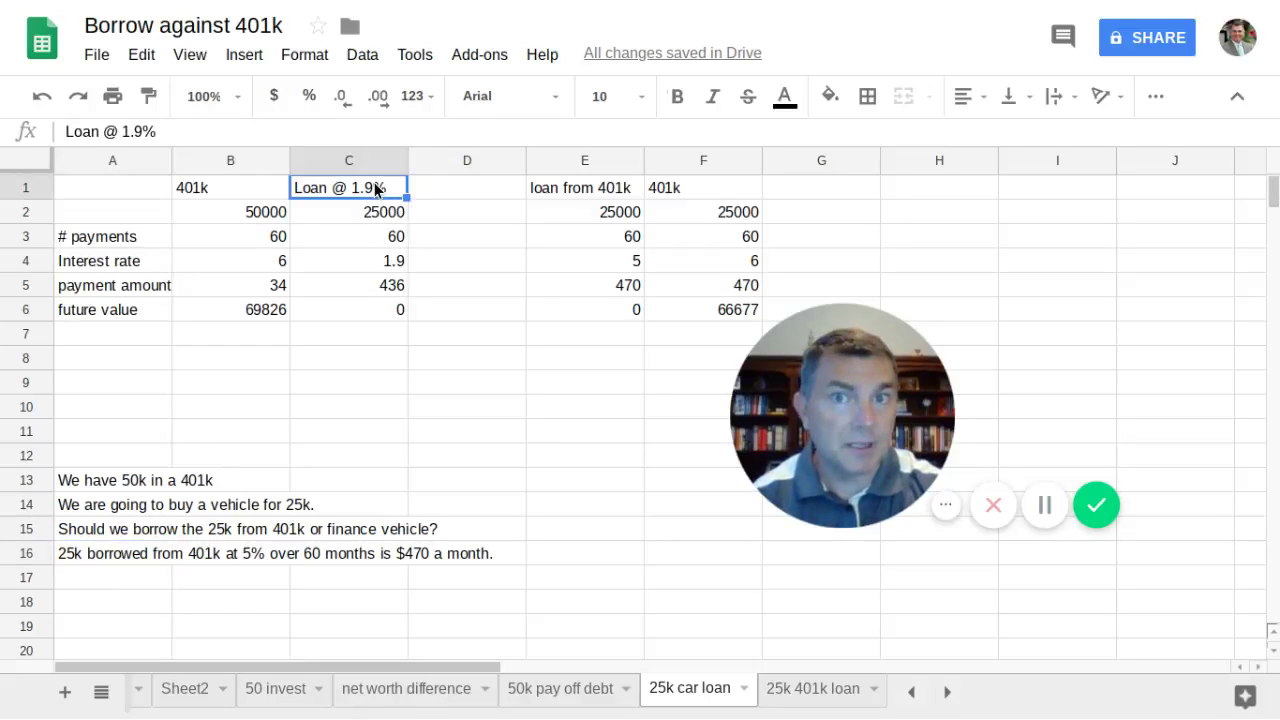
pyautogui.click(132, 558)
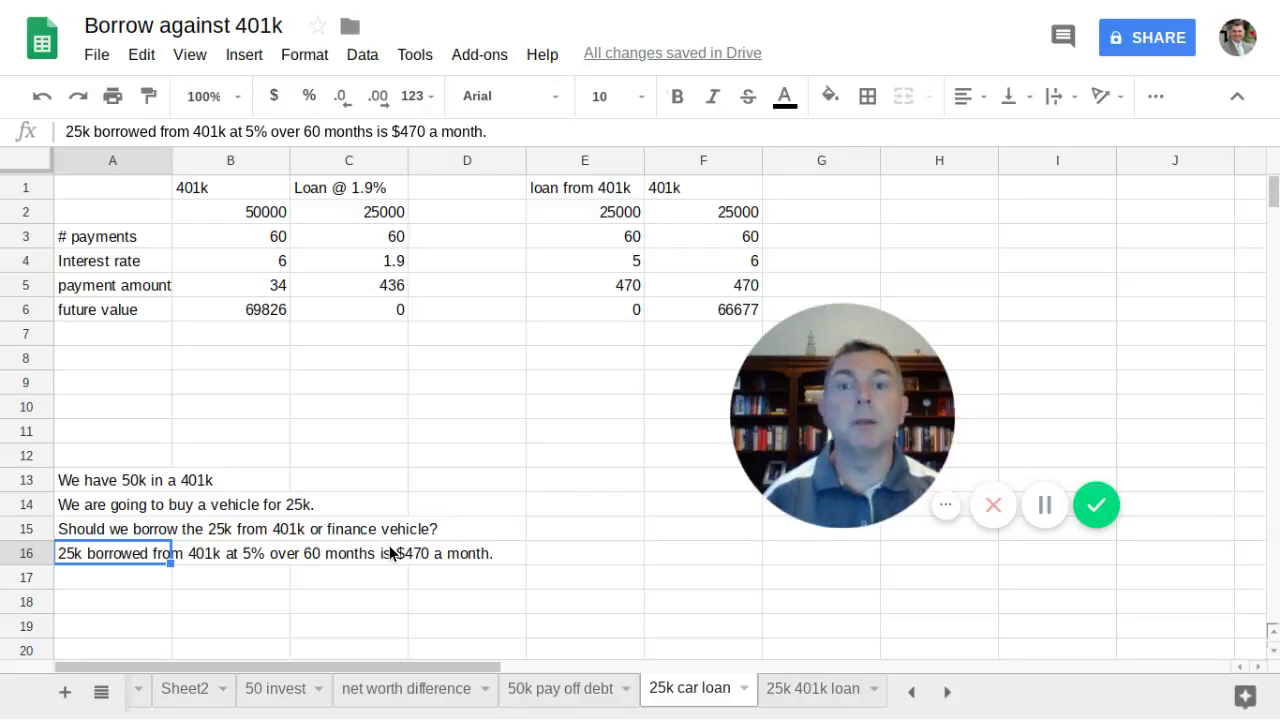
pyautogui.click(338, 187)
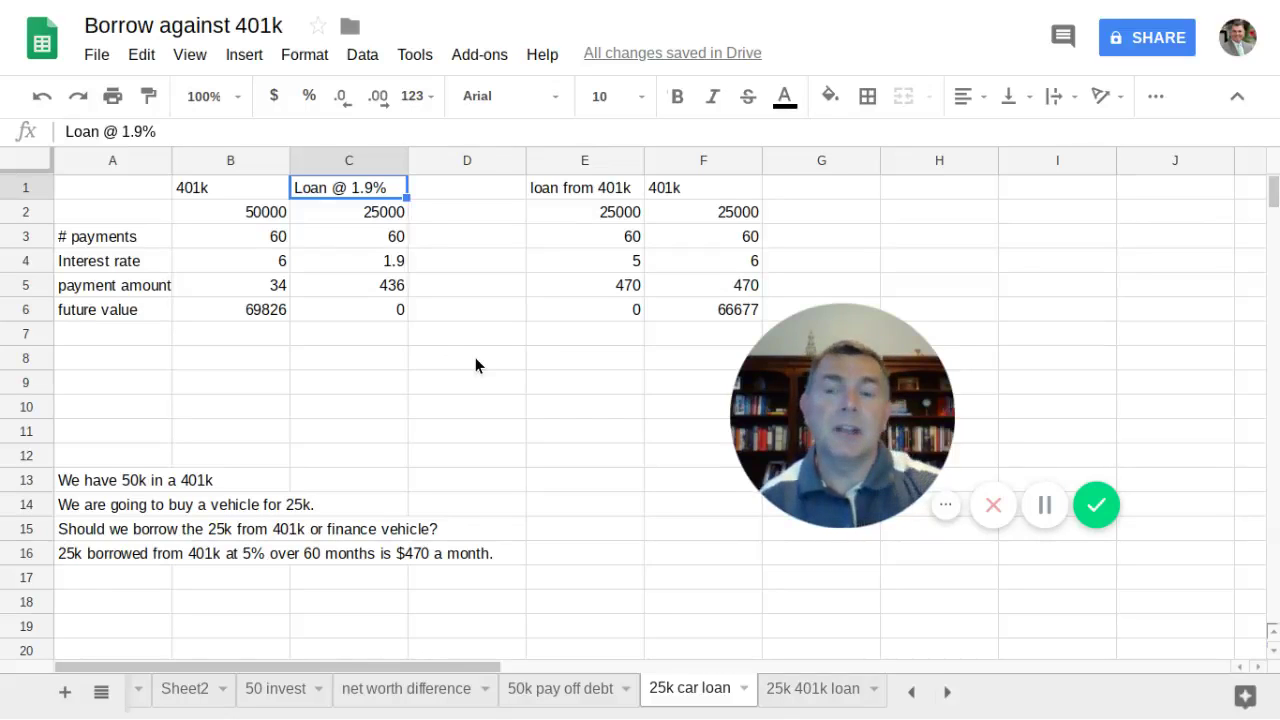
# Step: Add a "net worth" heading in D1 and enter 25000 beneath it in D2, checking it against the 401k and loan balances
pyautogui.click(266, 212)
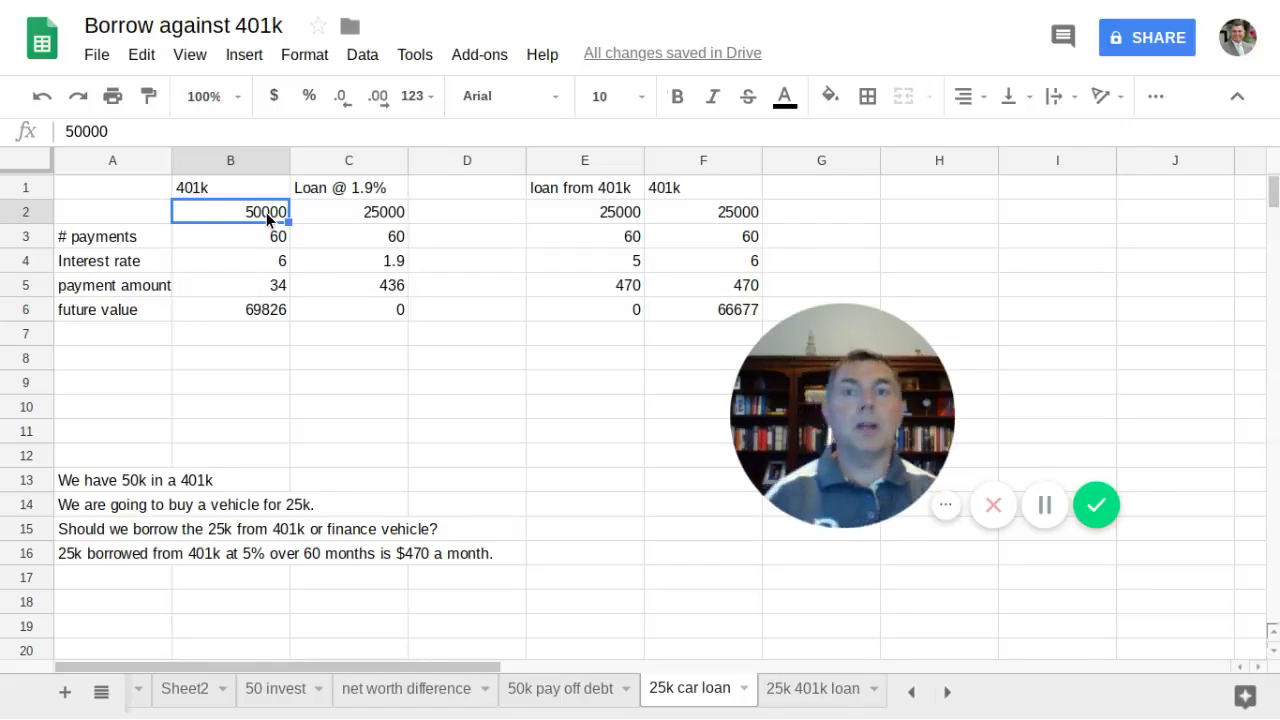
pyautogui.click(371, 212)
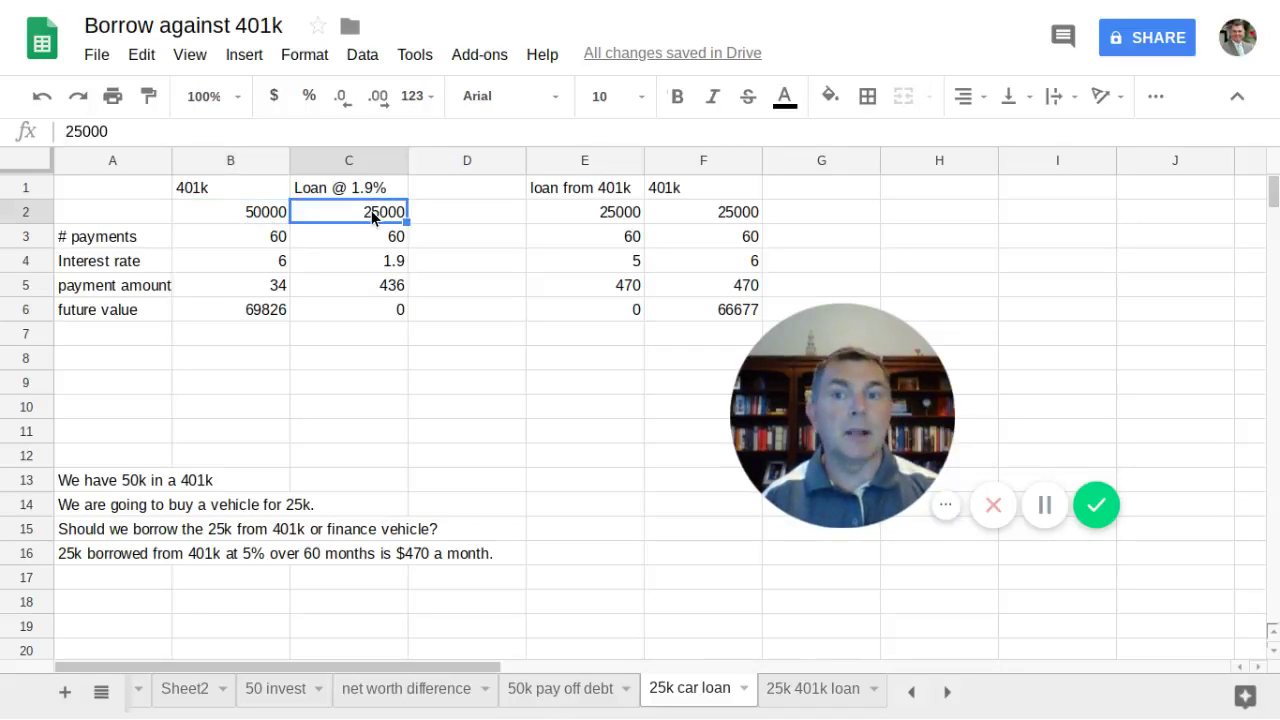
pyautogui.click(450, 187)
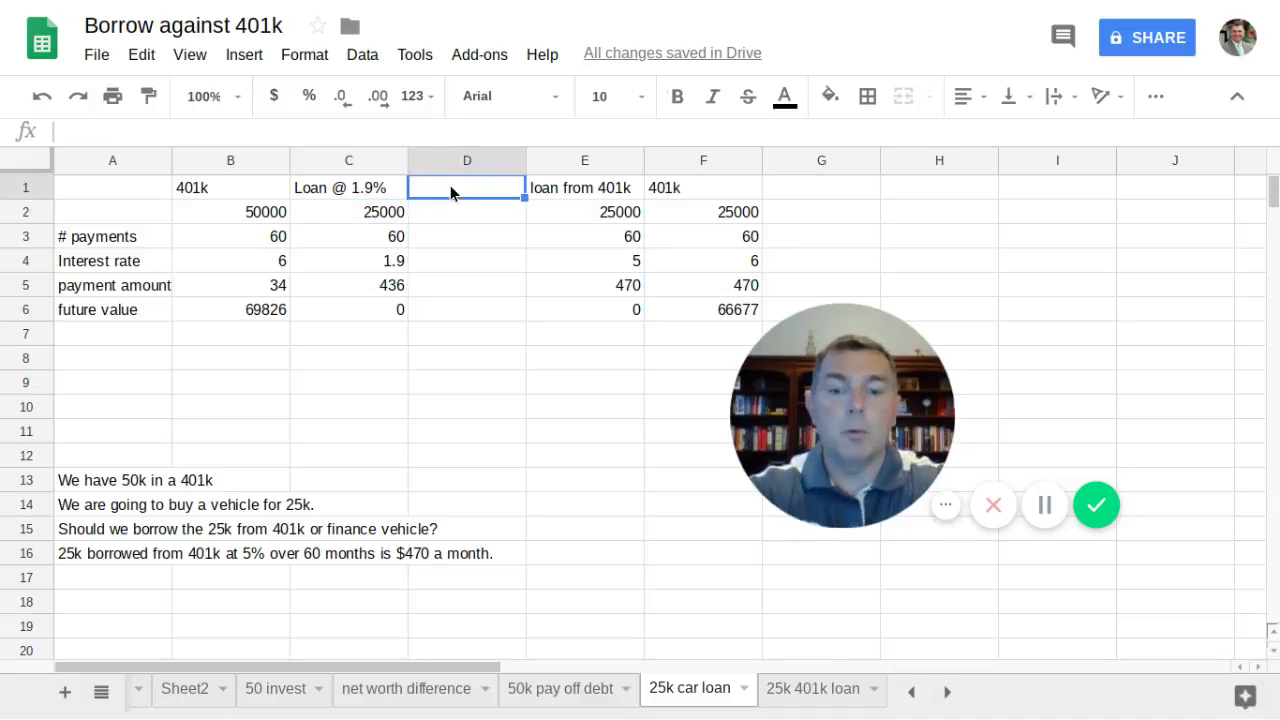
pyautogui.write('net worth')
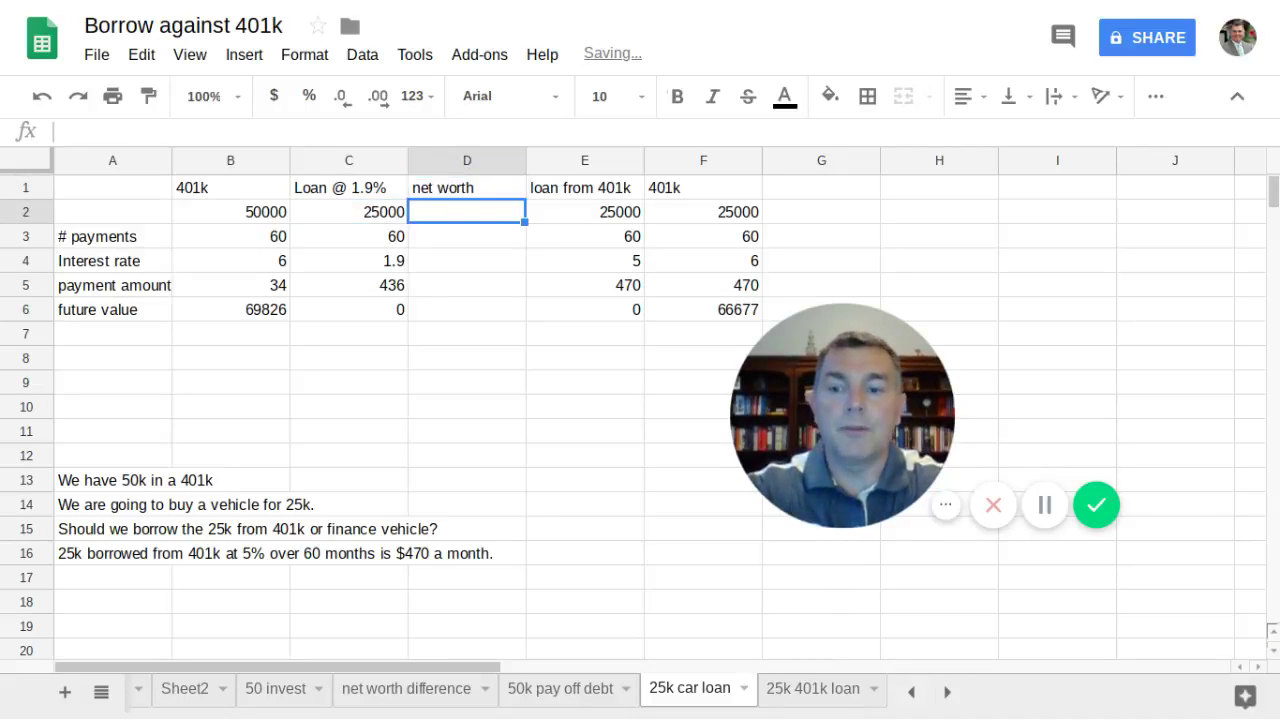
pyautogui.write('25000')
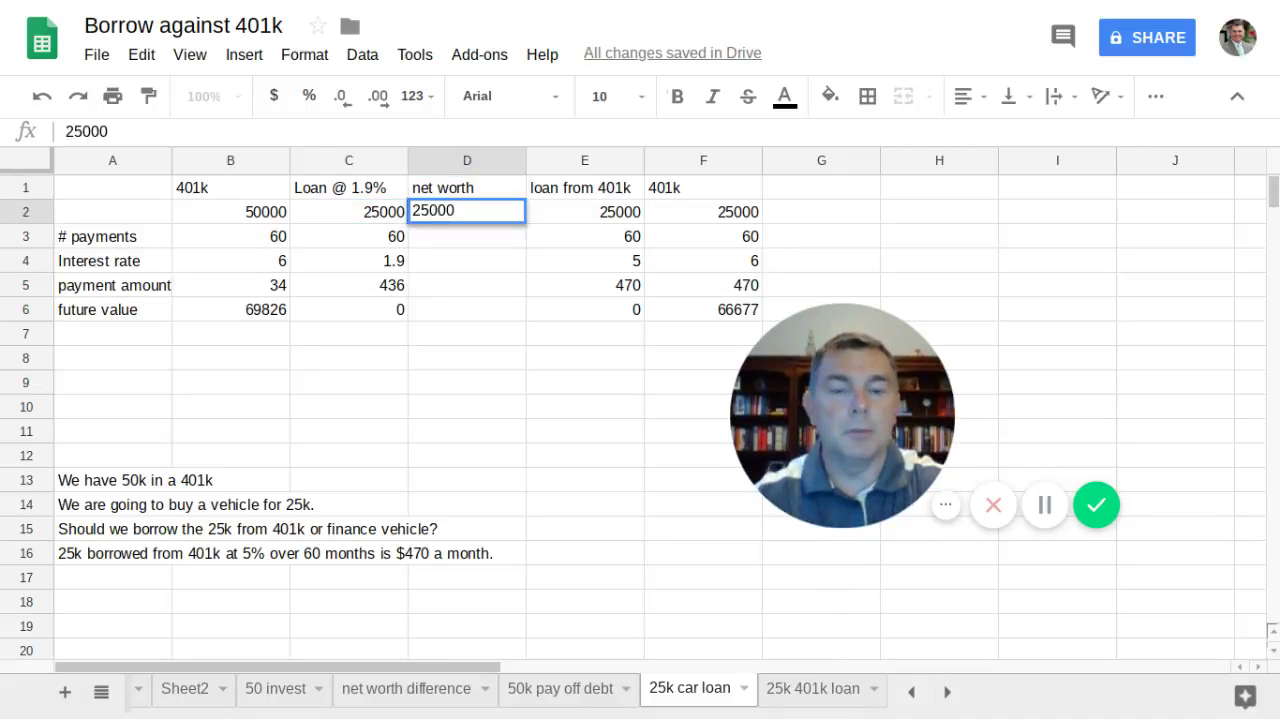
pyautogui.press('Return')
pyautogui.click(270, 212)
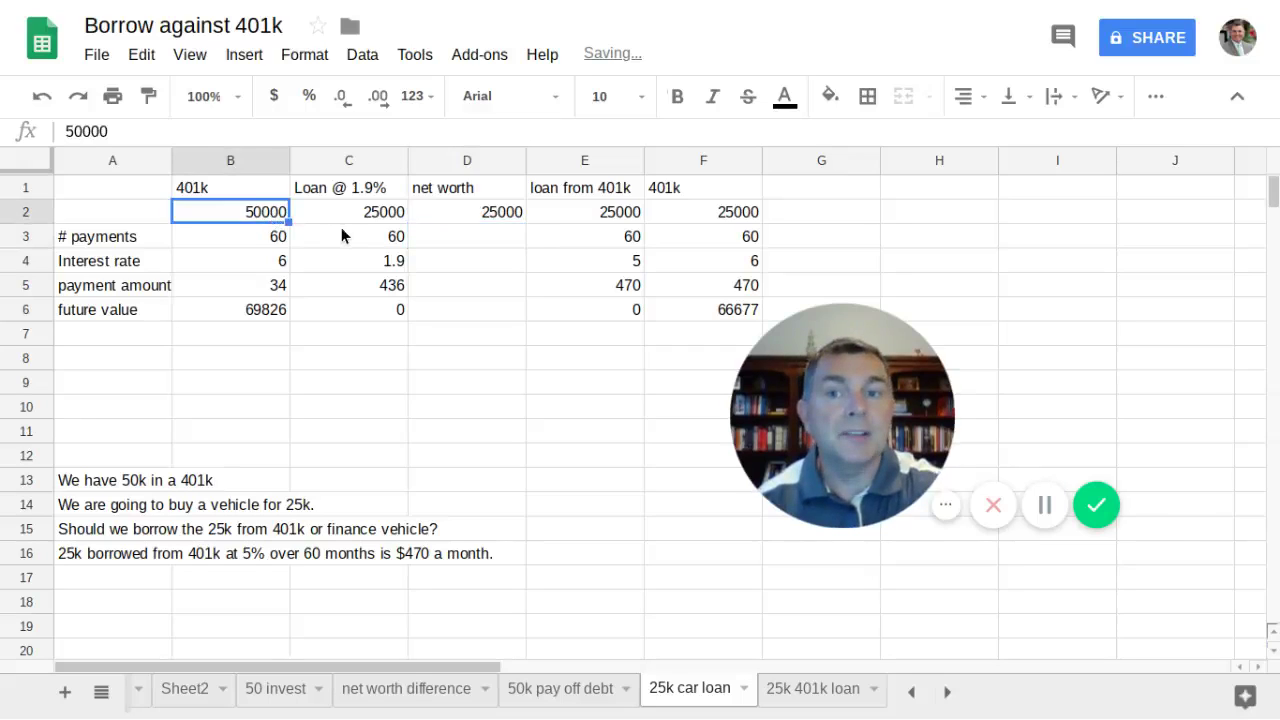
pyautogui.click(368, 214)
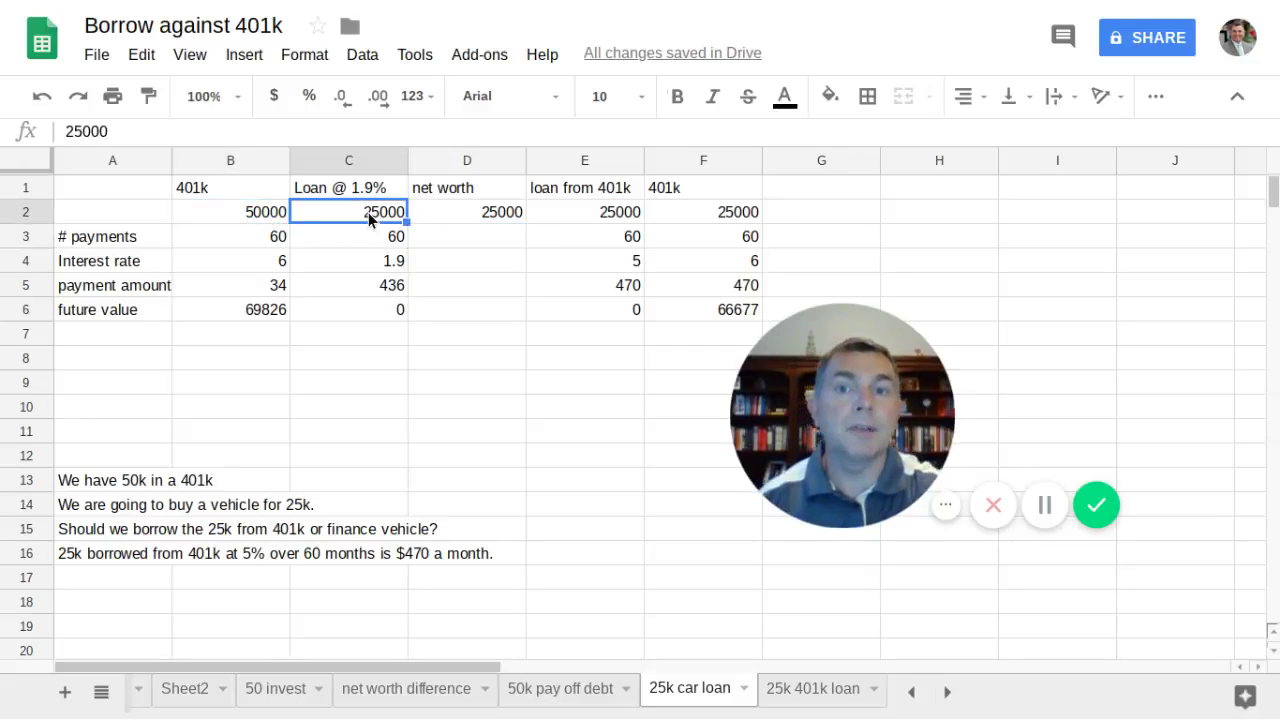
pyautogui.click(471, 213)
# Step: Set the number of payments for the first 401k column, cell B3, to 0
pyautogui.click(263, 236)
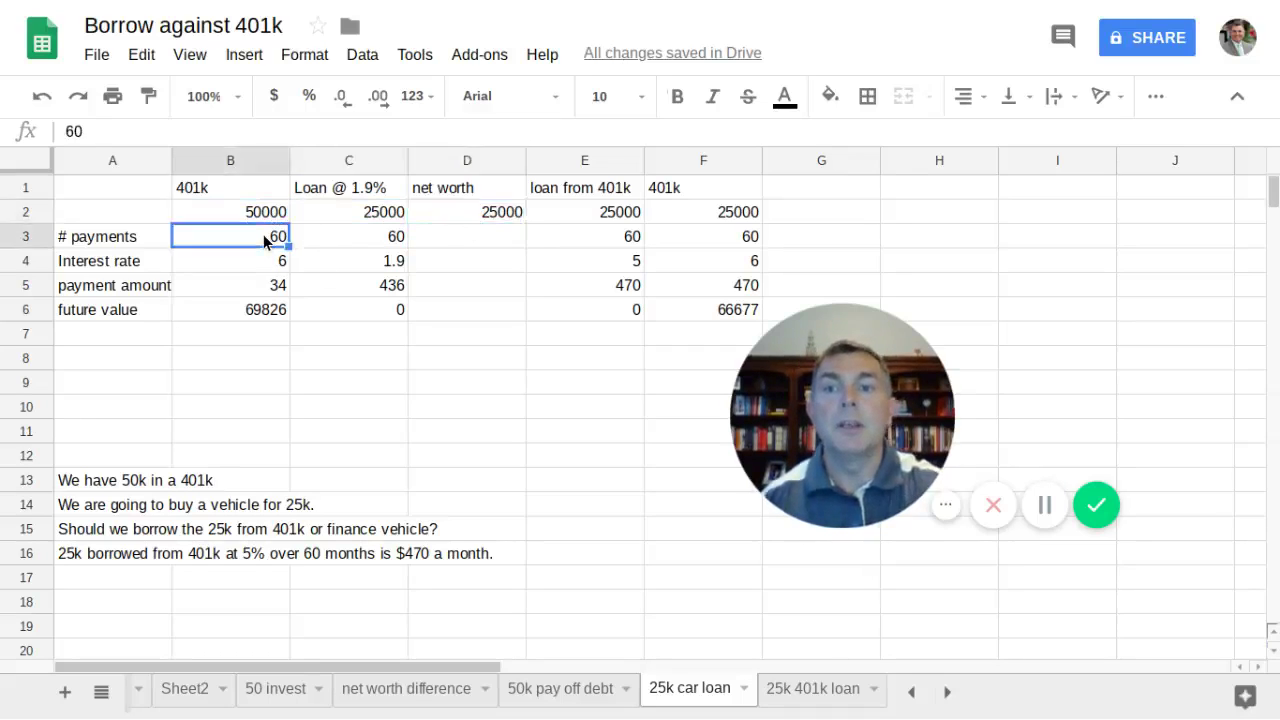
pyautogui.write('0')
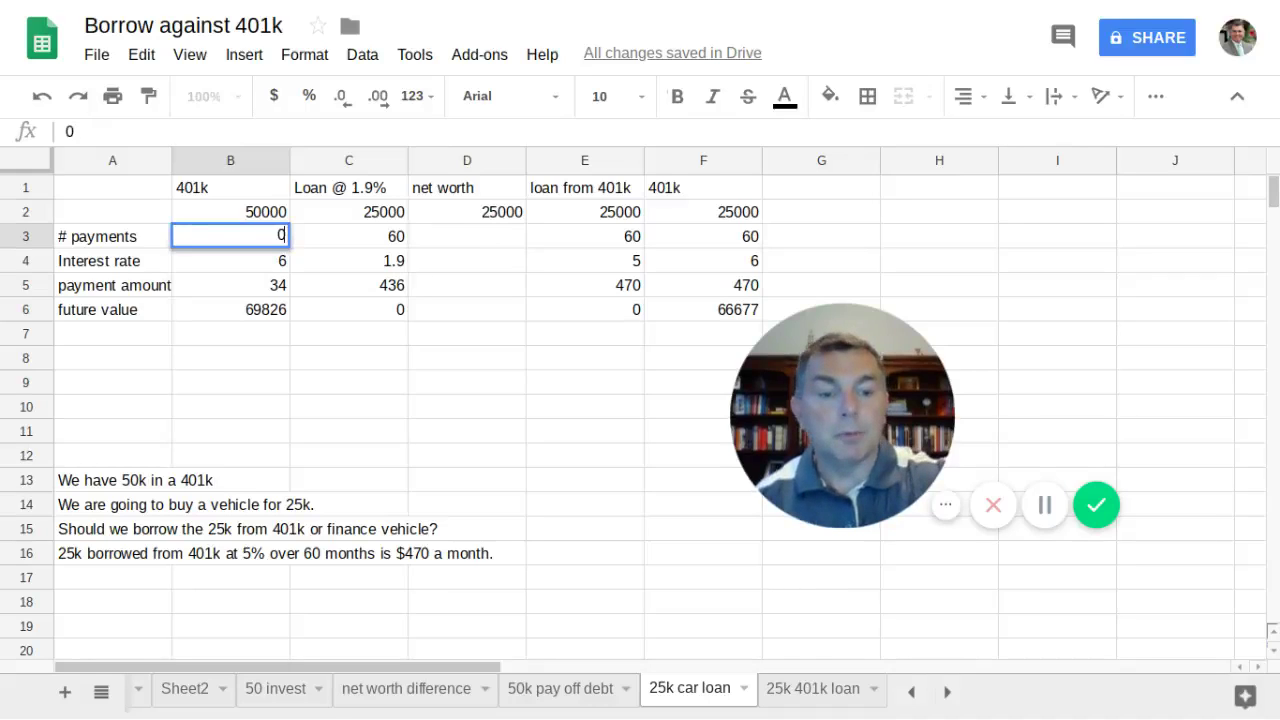
pyautogui.press('Return')
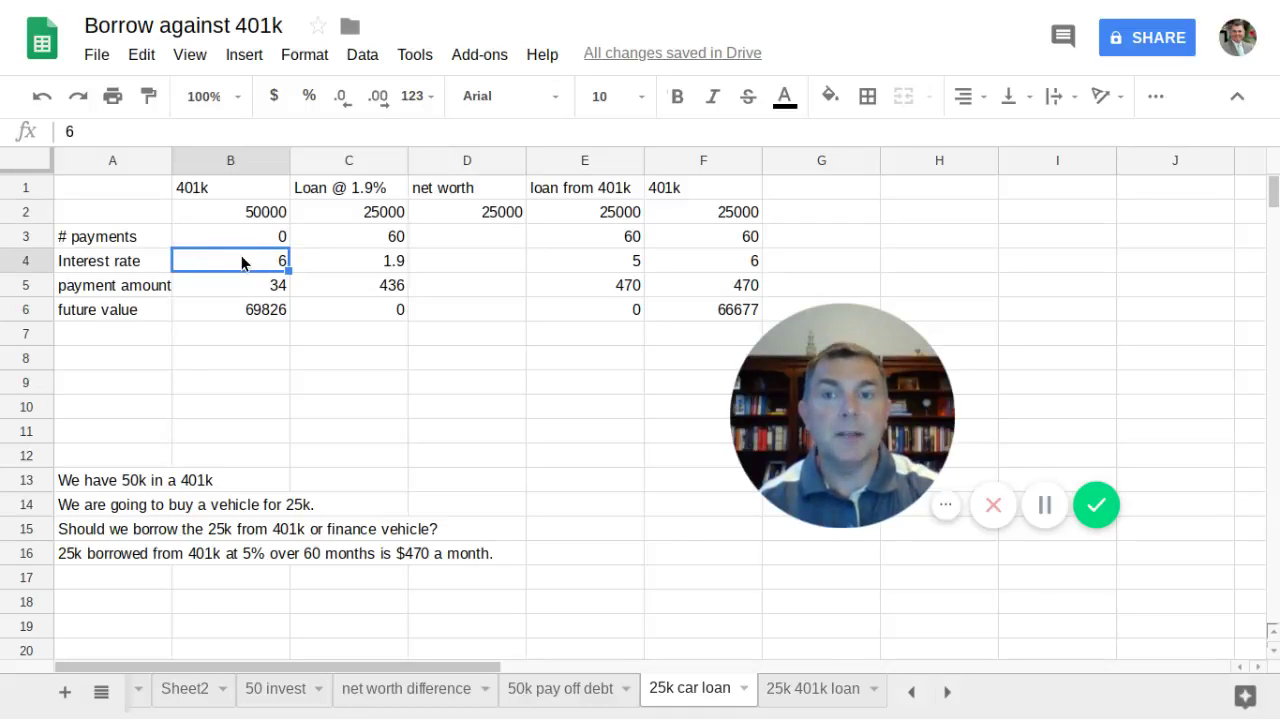
# Step: Compare the payment amounts in row 5 for the 401k, car loan and 401k loan, along with their terms and rates
pyautogui.click(245, 310)
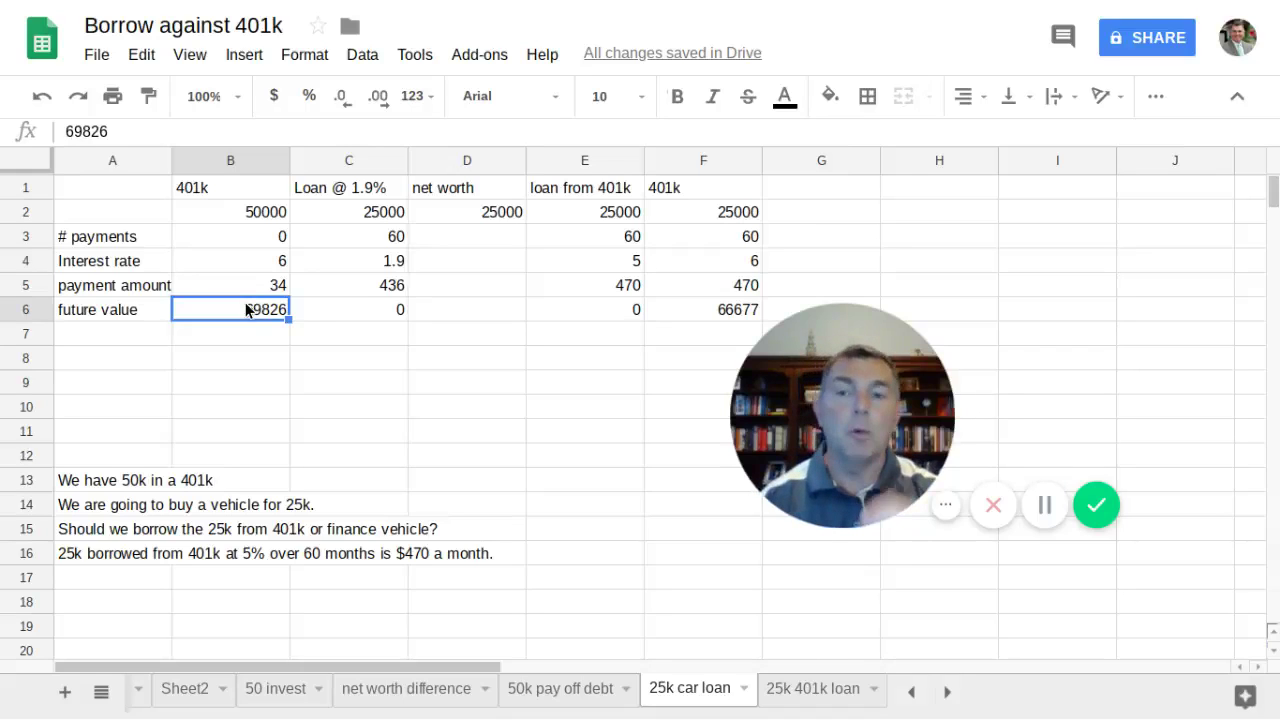
pyautogui.click(272, 288)
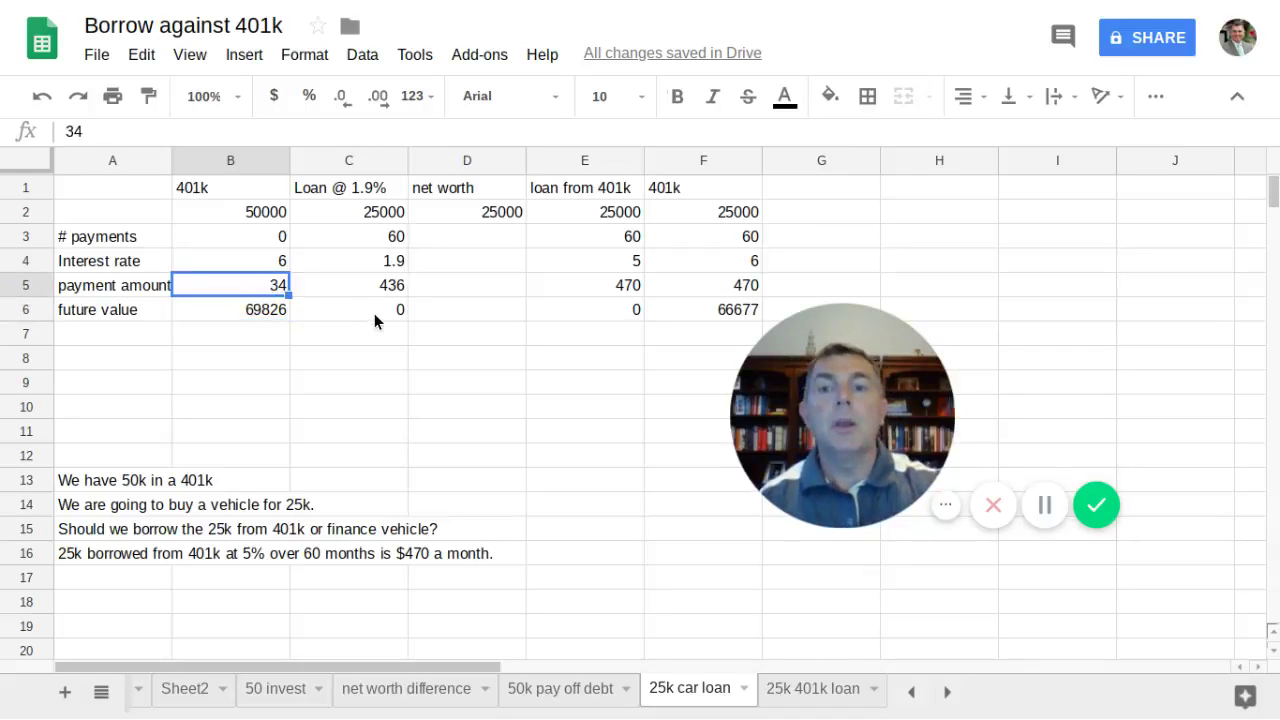
pyautogui.click(599, 285)
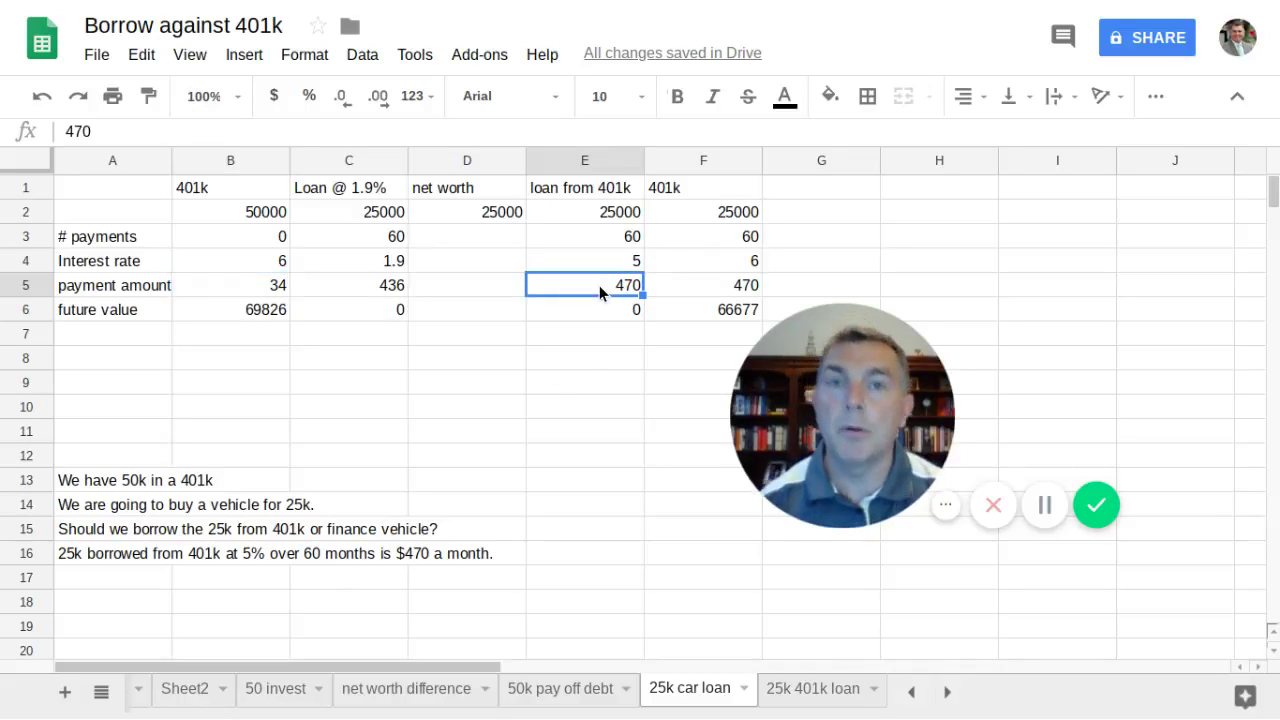
pyautogui.click(621, 263)
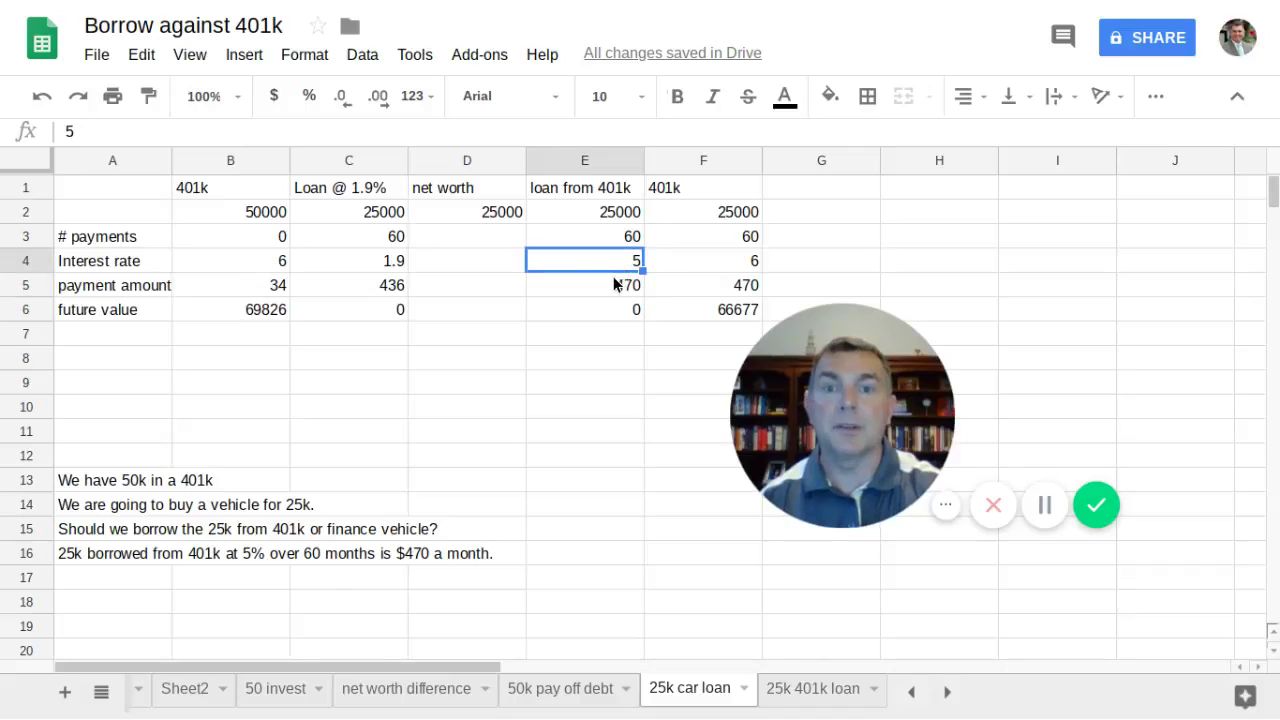
pyautogui.click(613, 280)
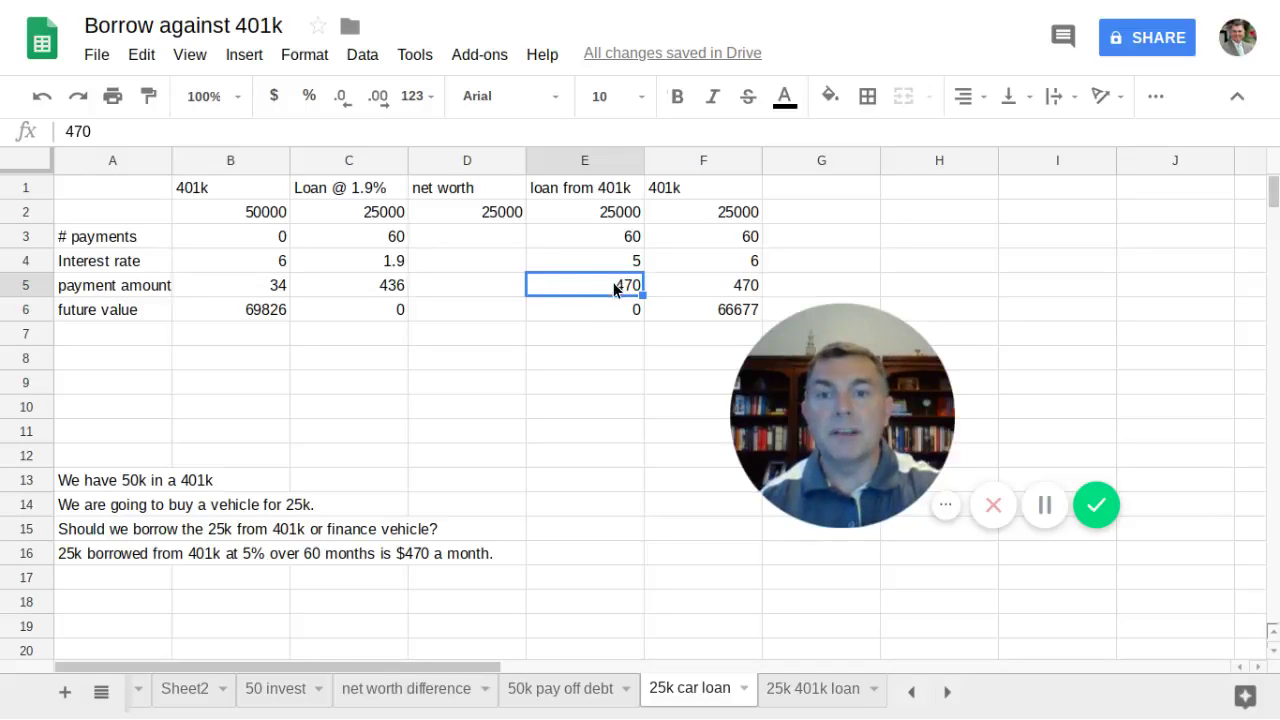
pyautogui.click(375, 287)
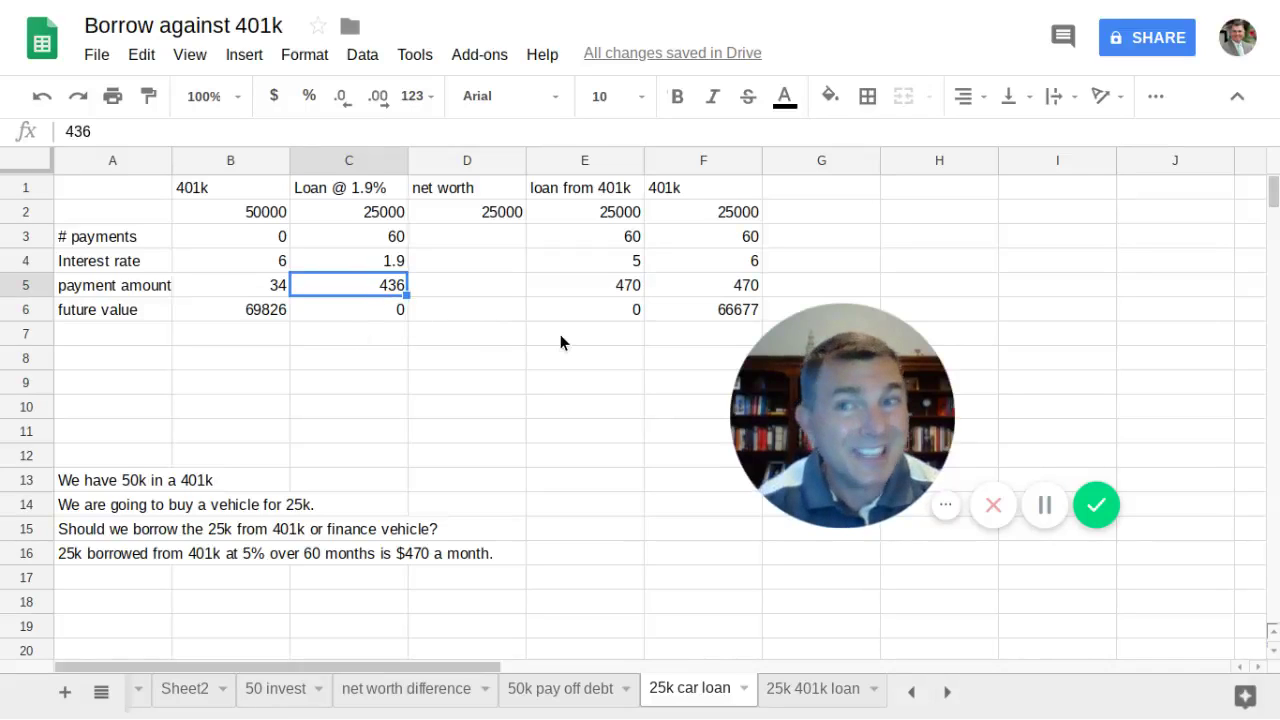
pyautogui.click(347, 206)
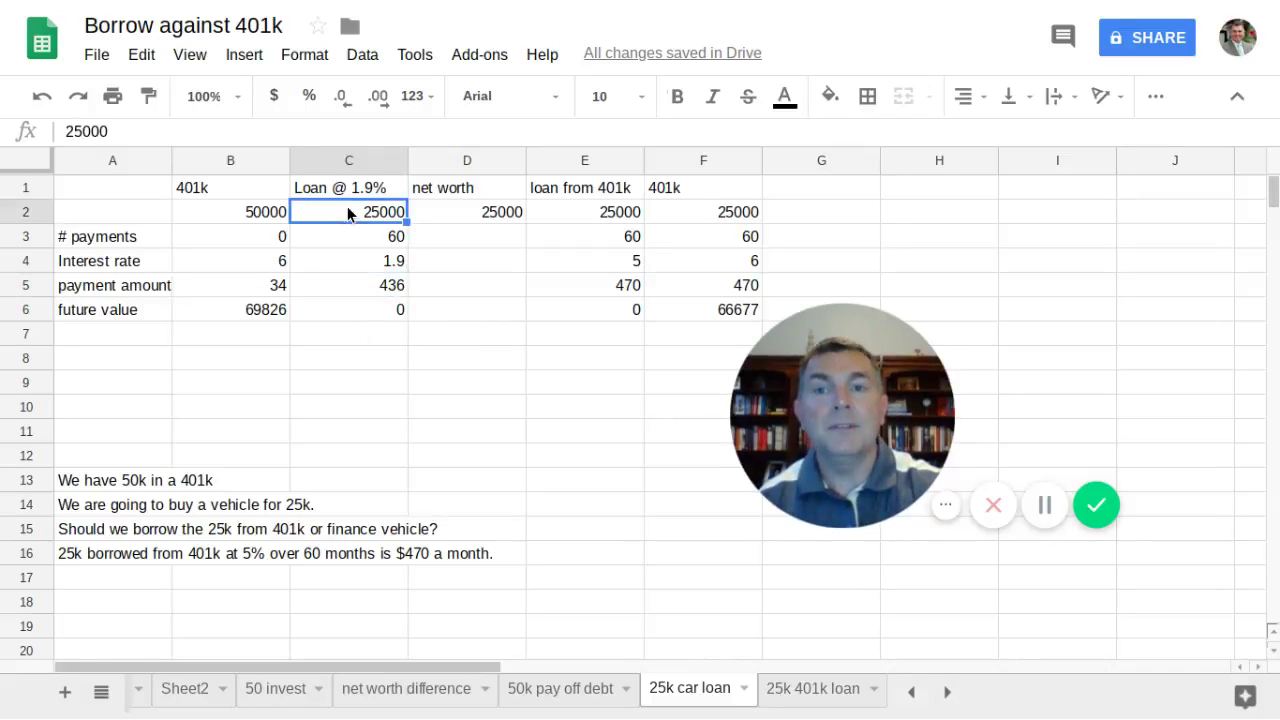
pyautogui.click(366, 193)
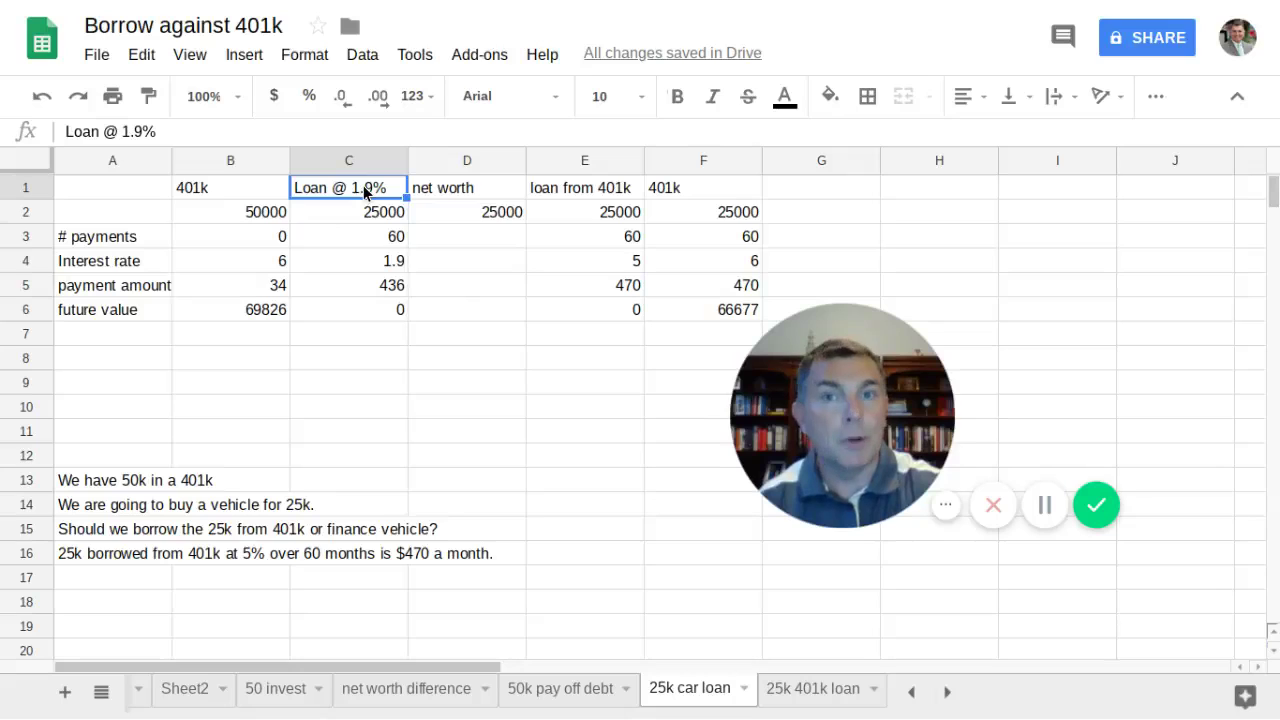
pyautogui.click(375, 231)
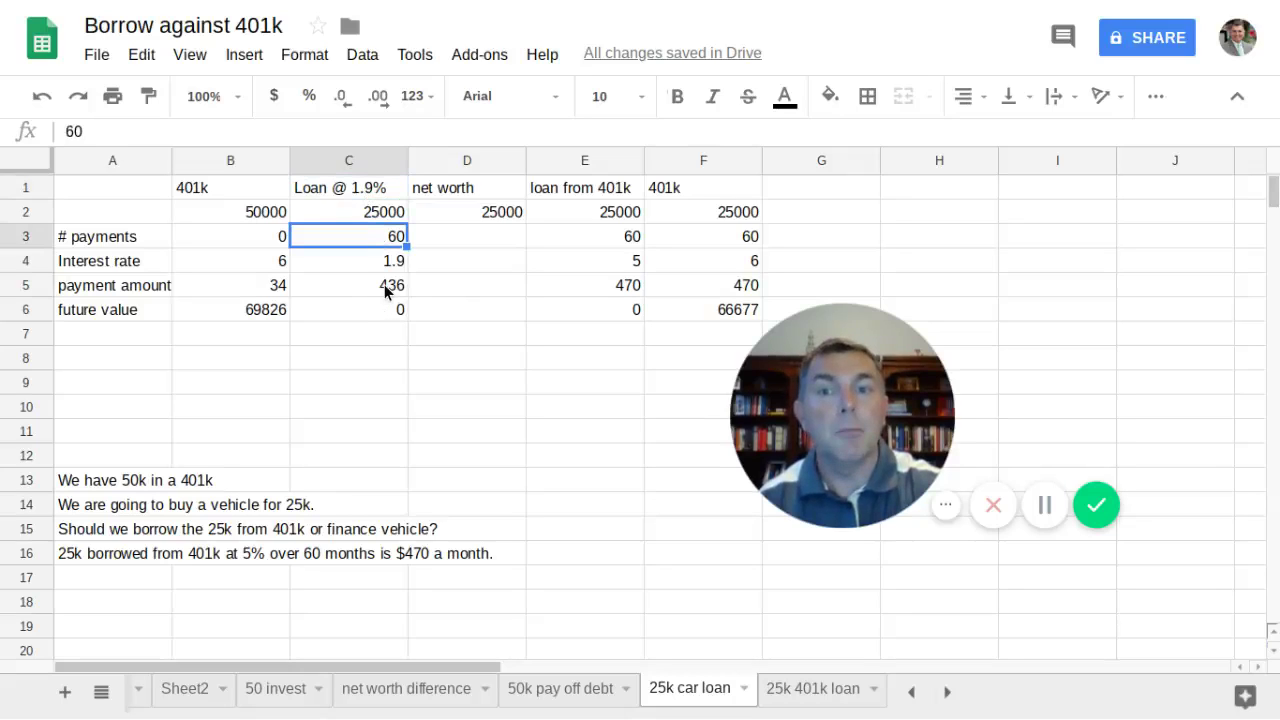
pyautogui.click(384, 290)
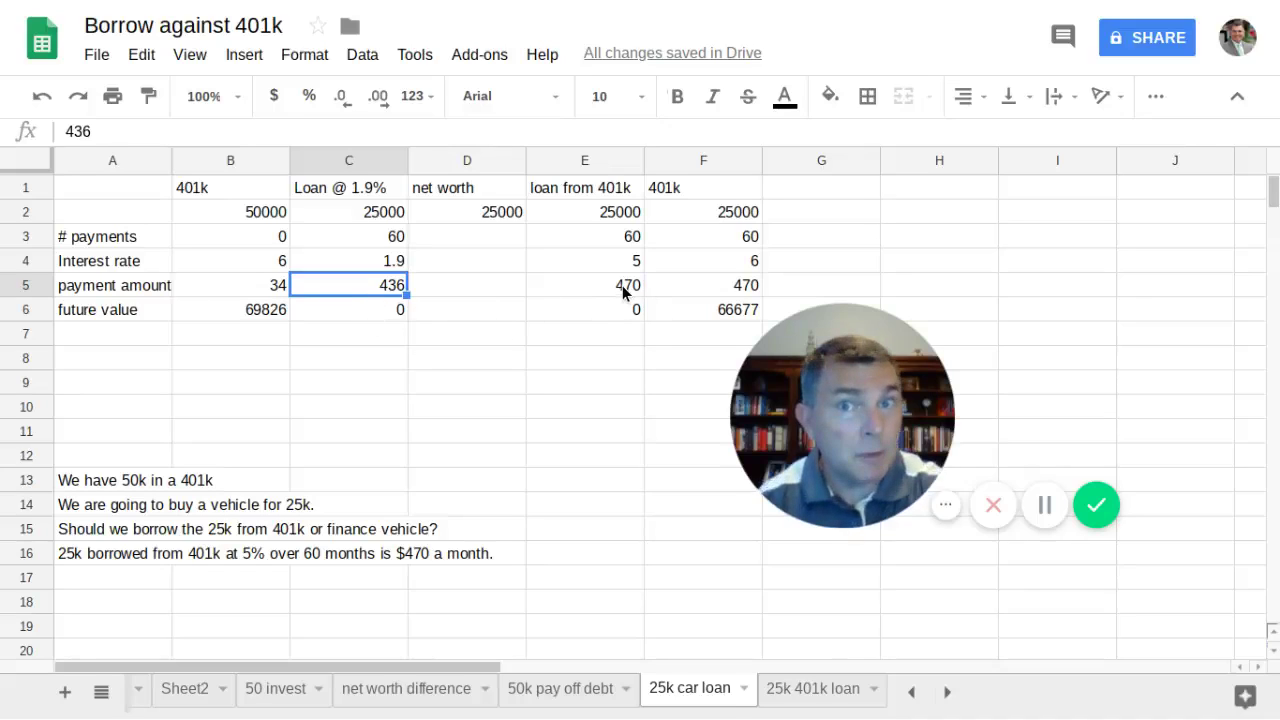
pyautogui.click(261, 284)
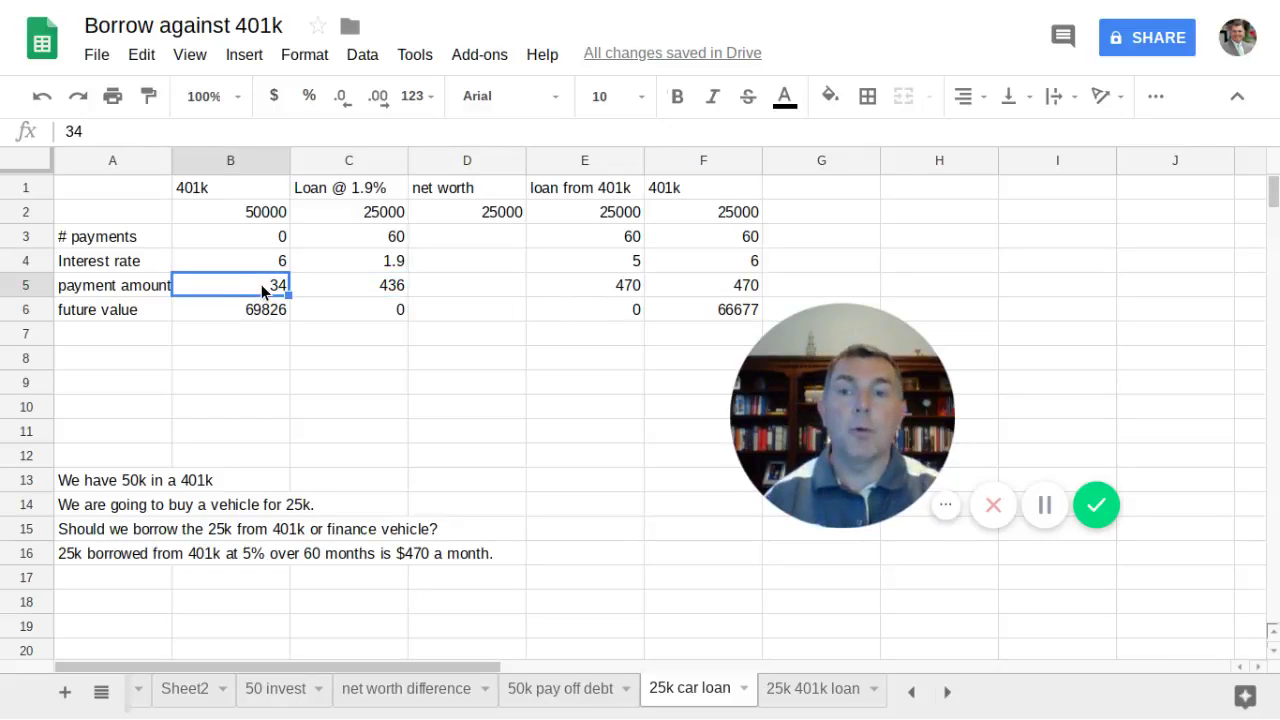
# Step: Try a combined payment amount of 470 in D5, compare it with the other row 5 payments, and clear it again
pyautogui.click(467, 288)
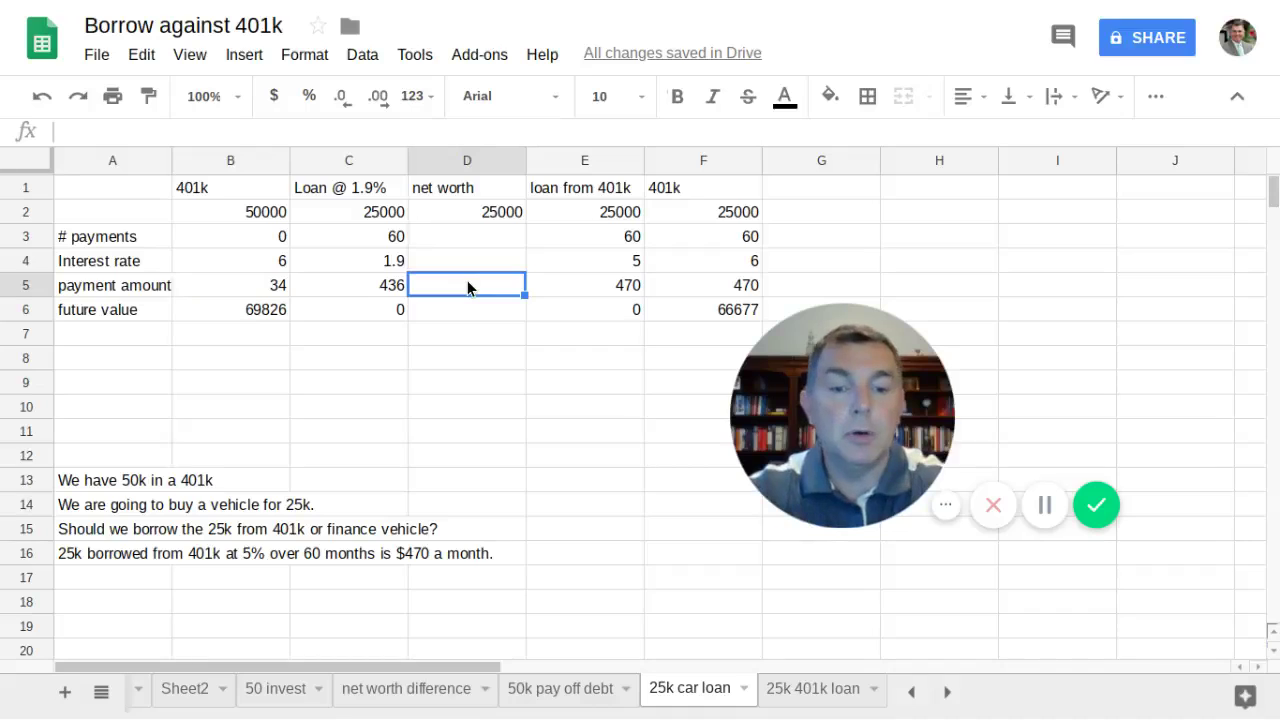
pyautogui.write('470')
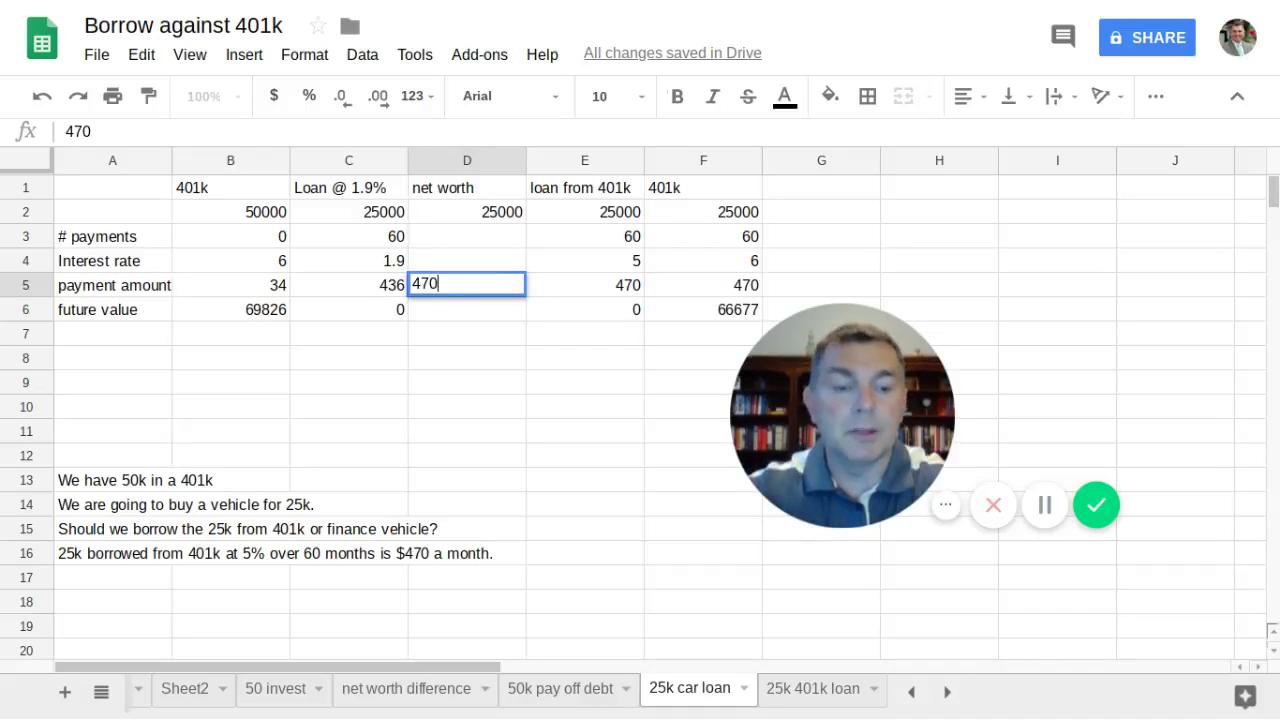
pyautogui.press('Return')
pyautogui.click(256, 287)
pyautogui.click(361, 286)
pyautogui.click(456, 290)
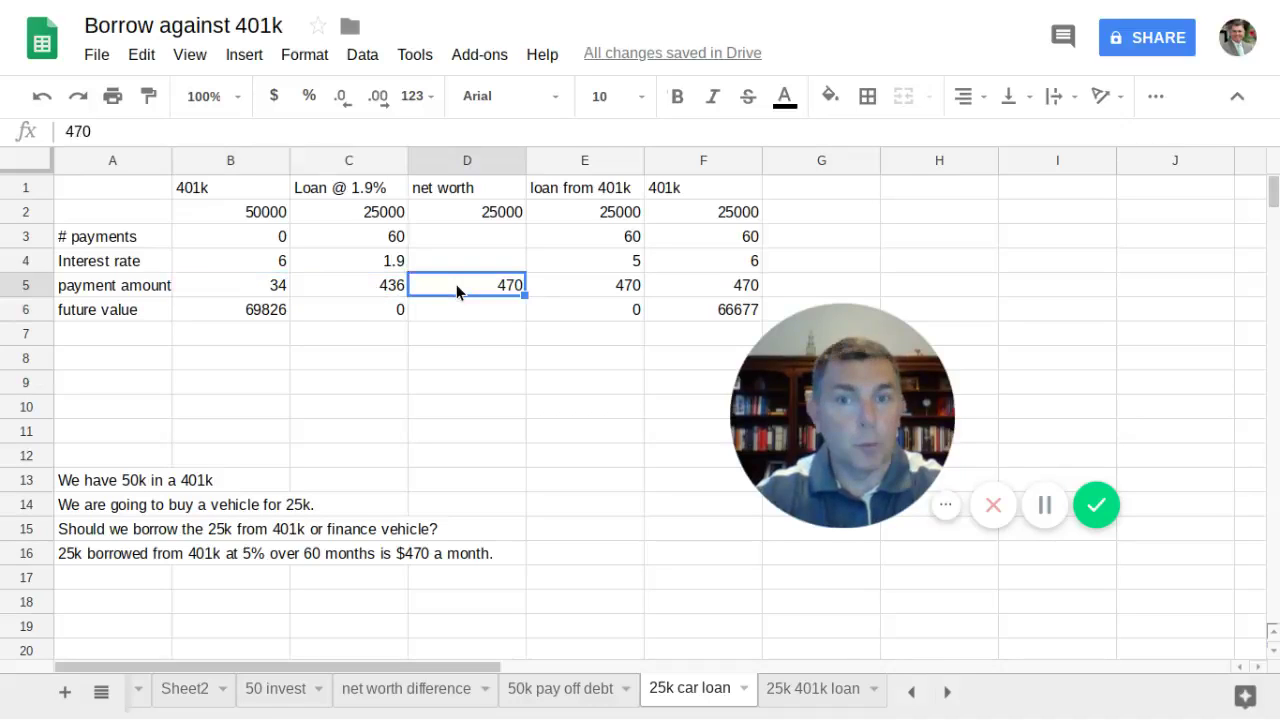
pyautogui.click(638, 285)
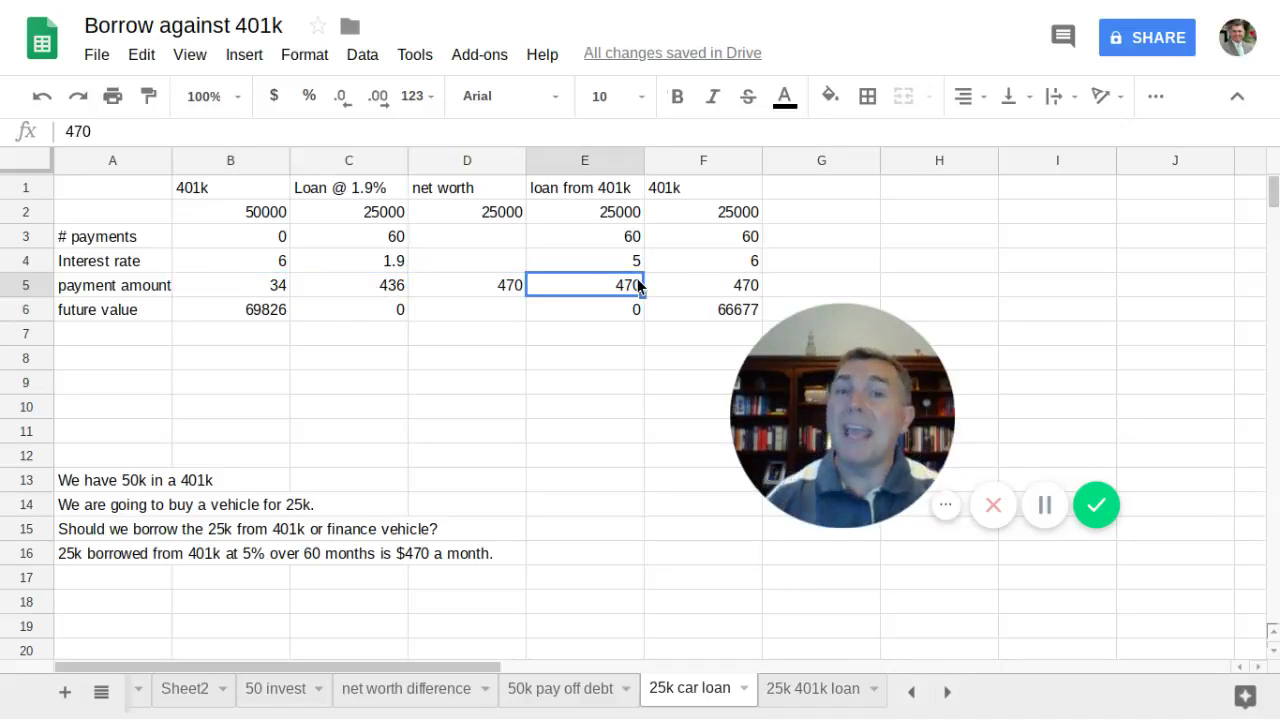
pyautogui.click(622, 212)
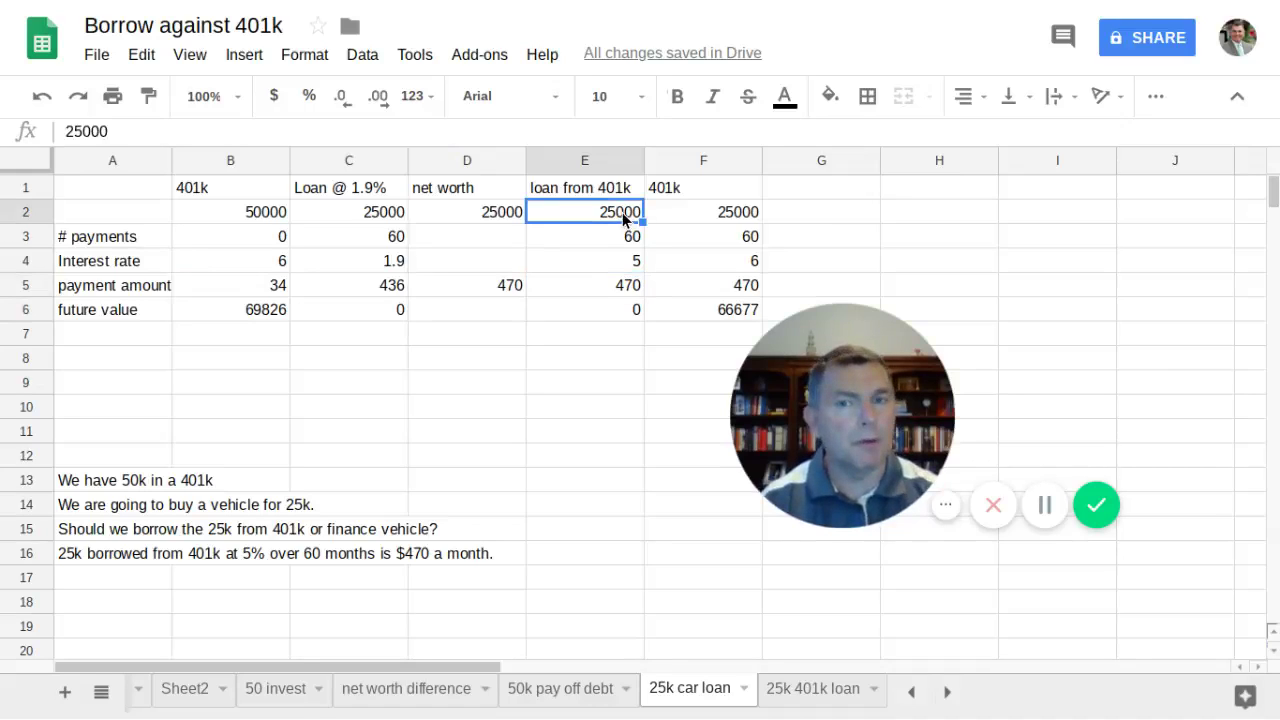
pyautogui.click(507, 276)
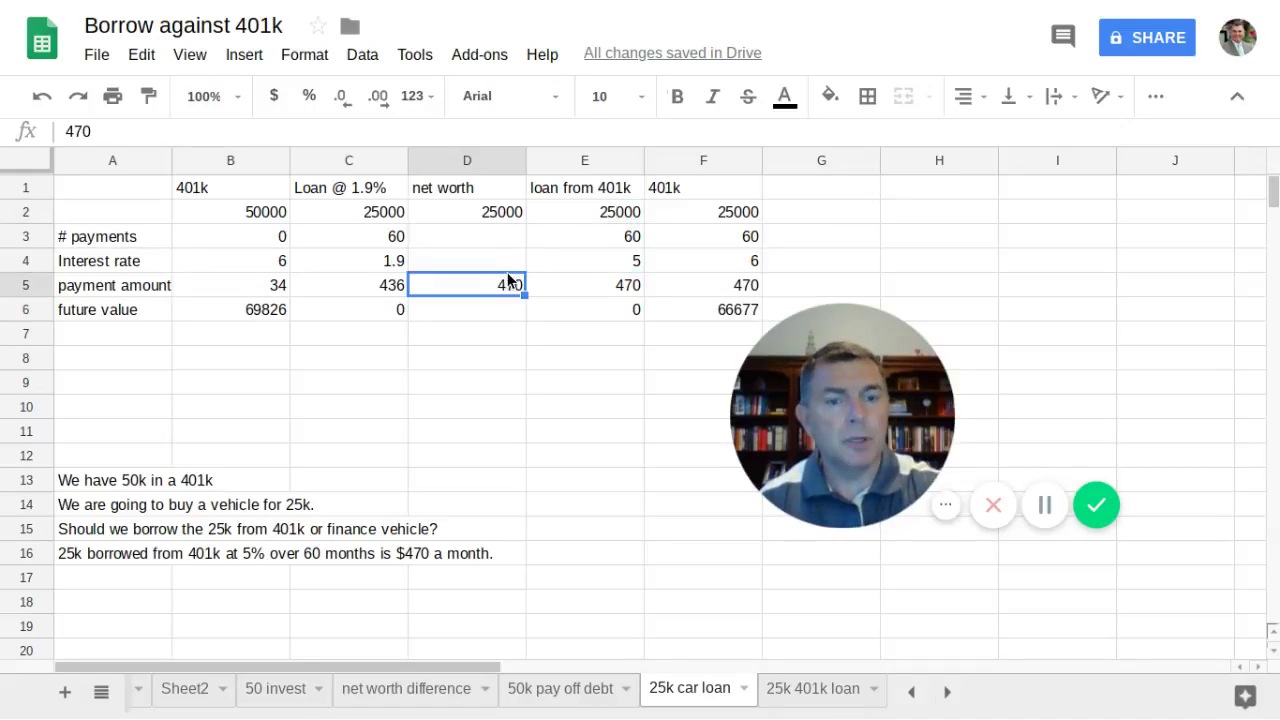
pyautogui.press('Delete')
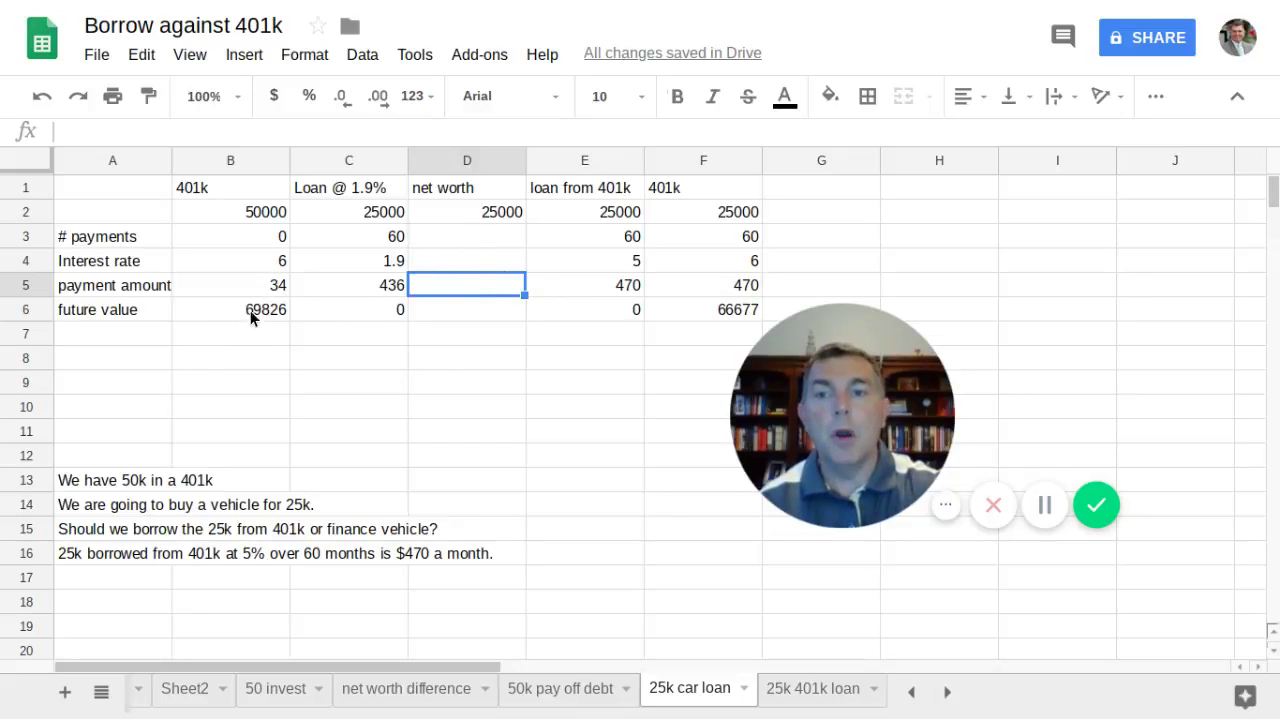
# Step: Enter 69826 as the future value in the net worth column, cell D6, based on the 401k and car loan future values
pyautogui.click(367, 310)
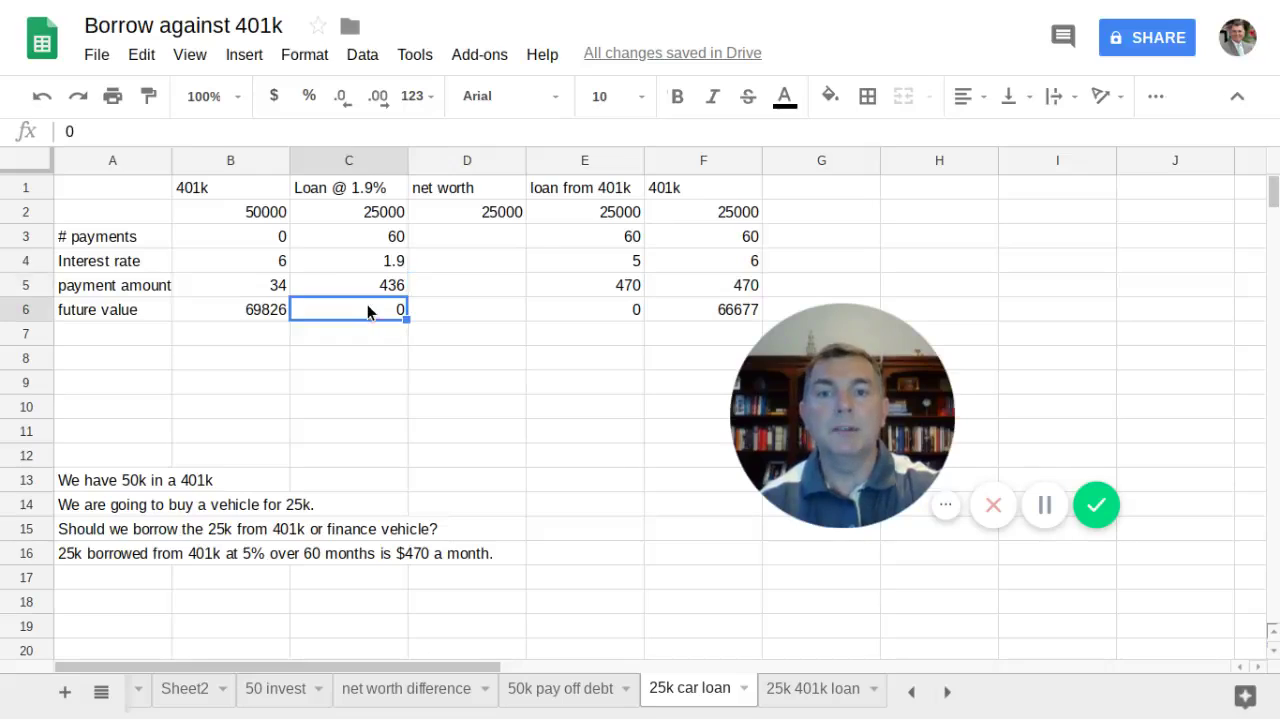
pyautogui.click(250, 313)
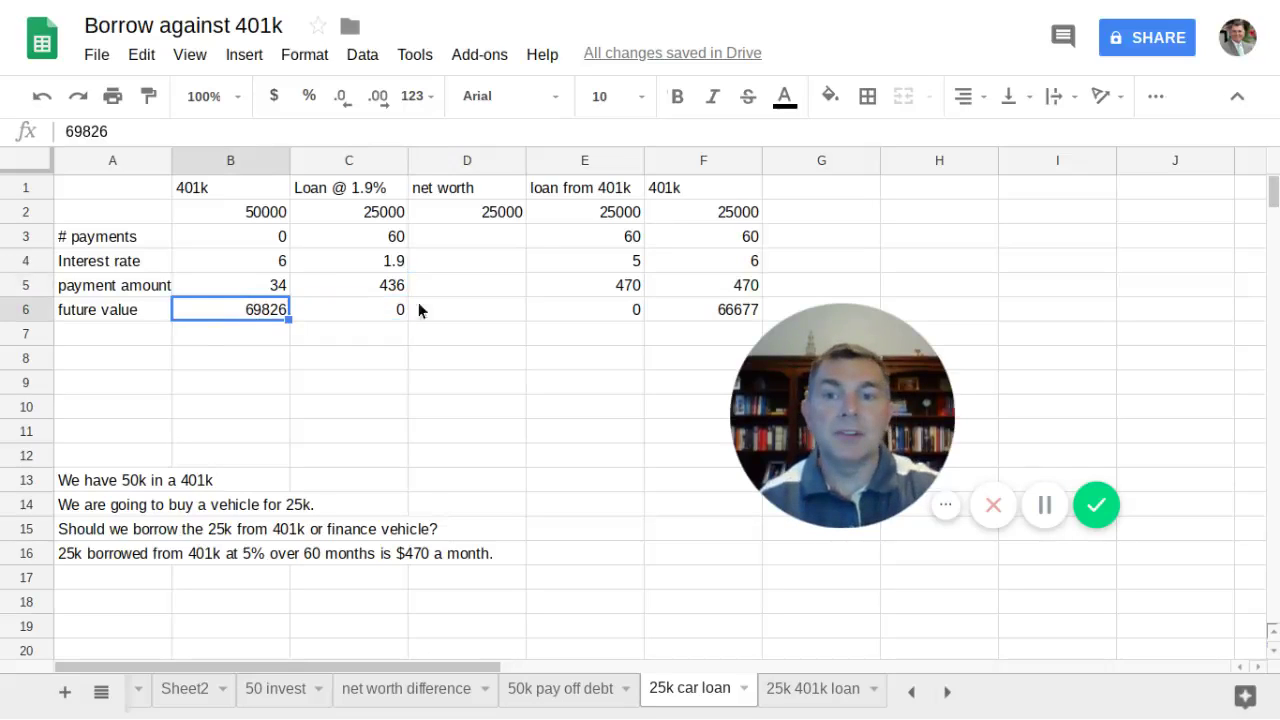
pyautogui.click(451, 311)
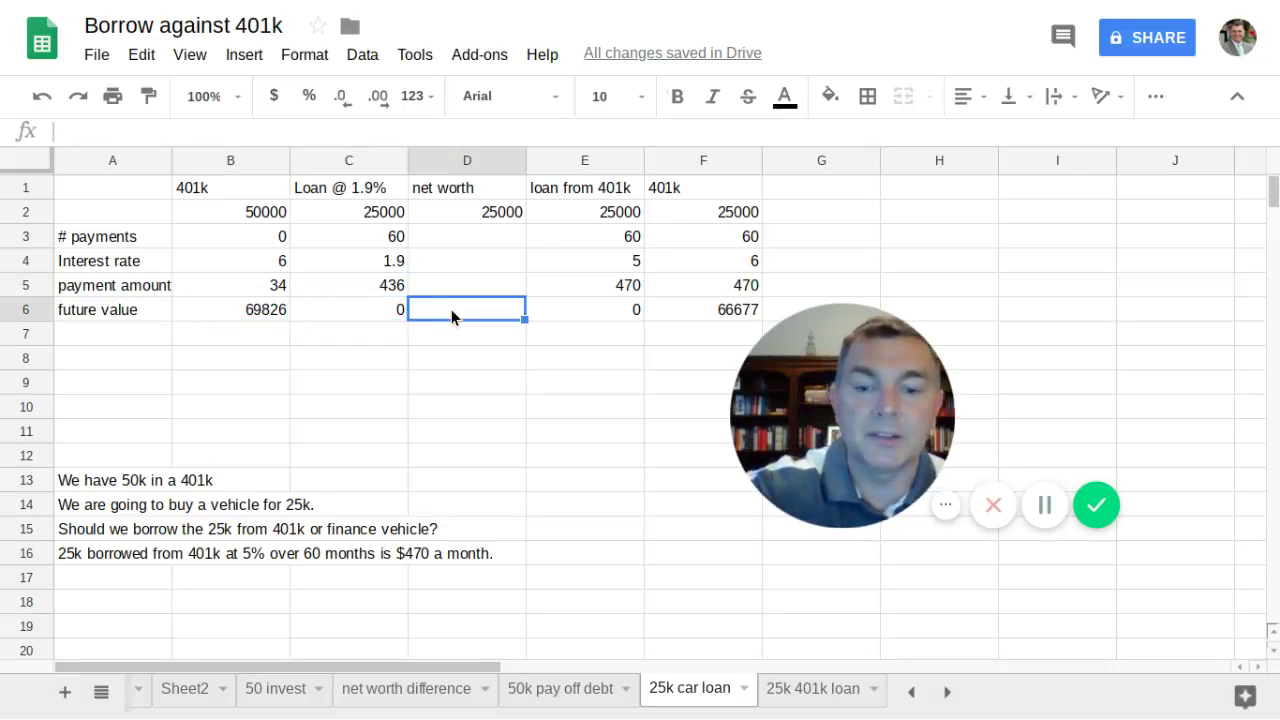
pyautogui.write('69826')
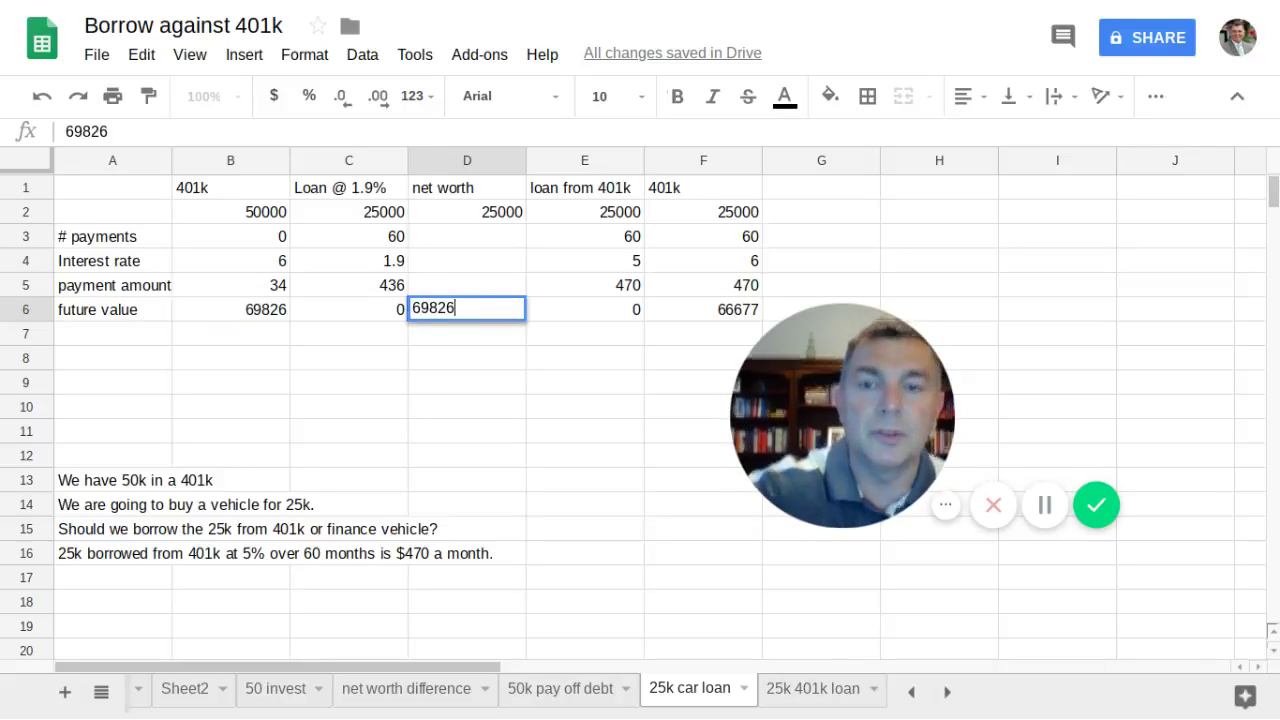
pyautogui.press('Return')
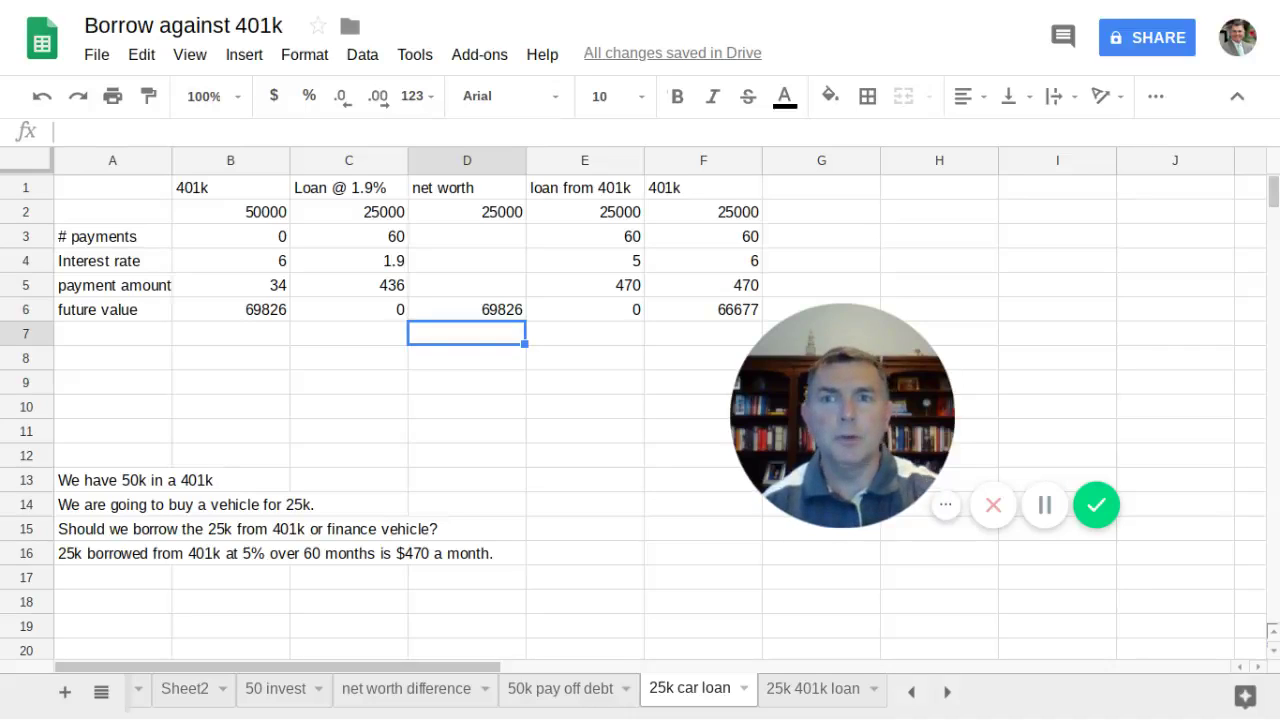
# Step: Review the car-financing scenario in columns B and C: 401k balance, rate, extra payment and future value, plus the 1.9% loan's terms
pyautogui.click(245, 212)
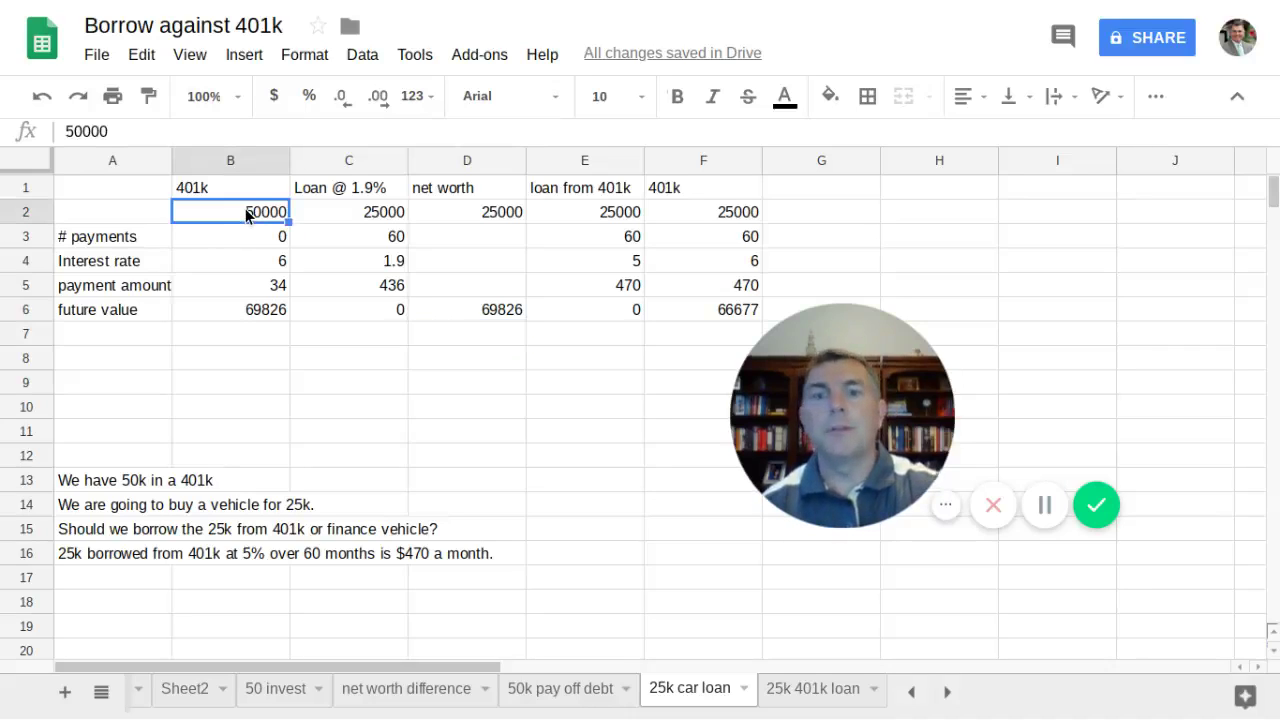
pyautogui.click(268, 264)
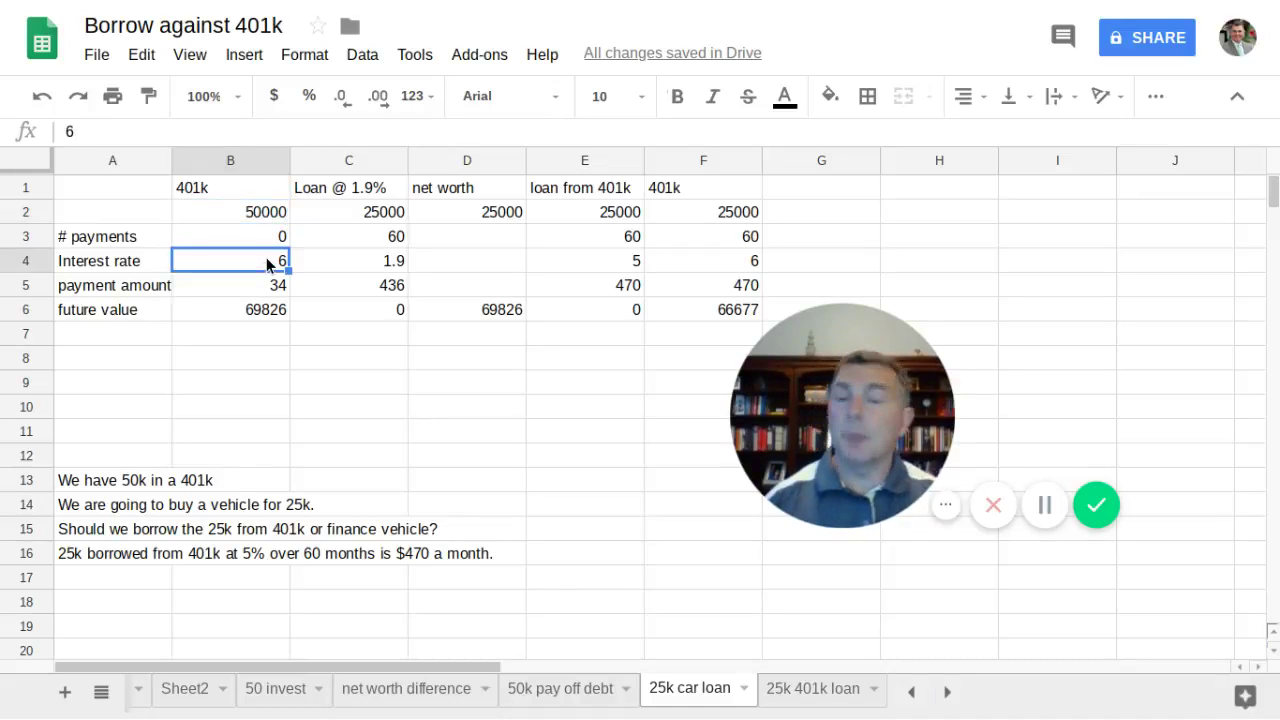
pyautogui.click(276, 288)
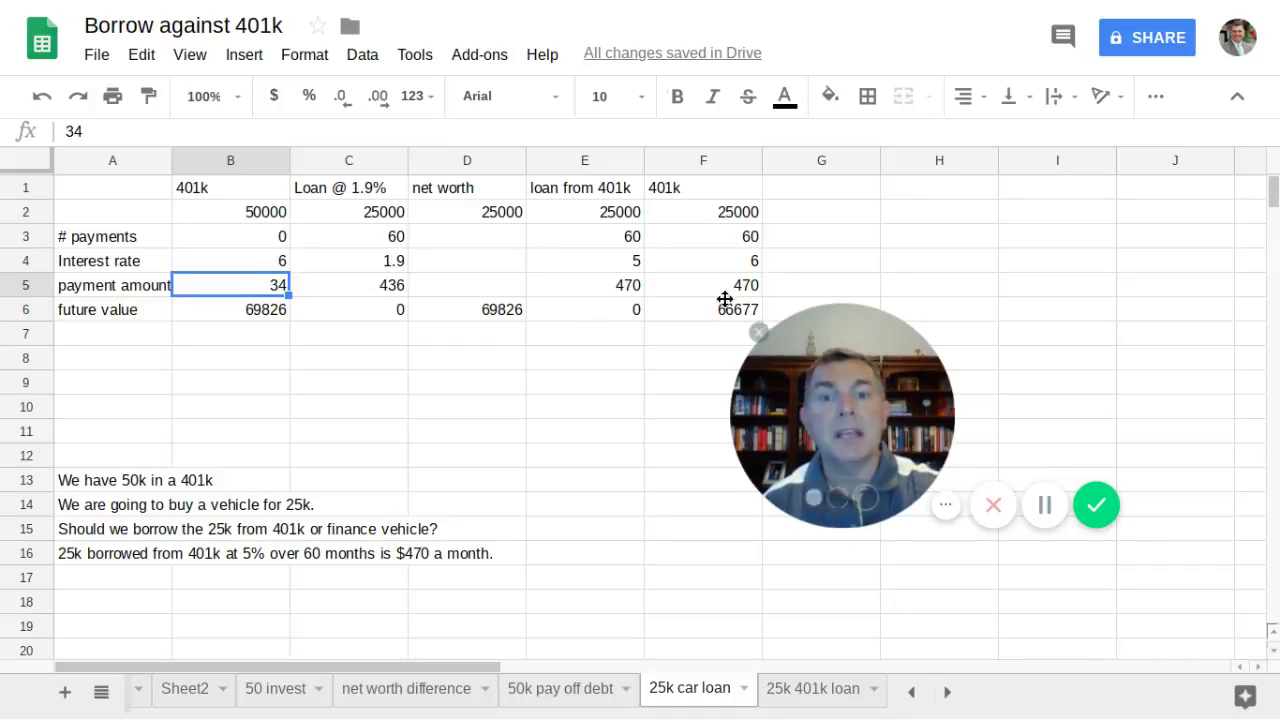
pyautogui.click(630, 288)
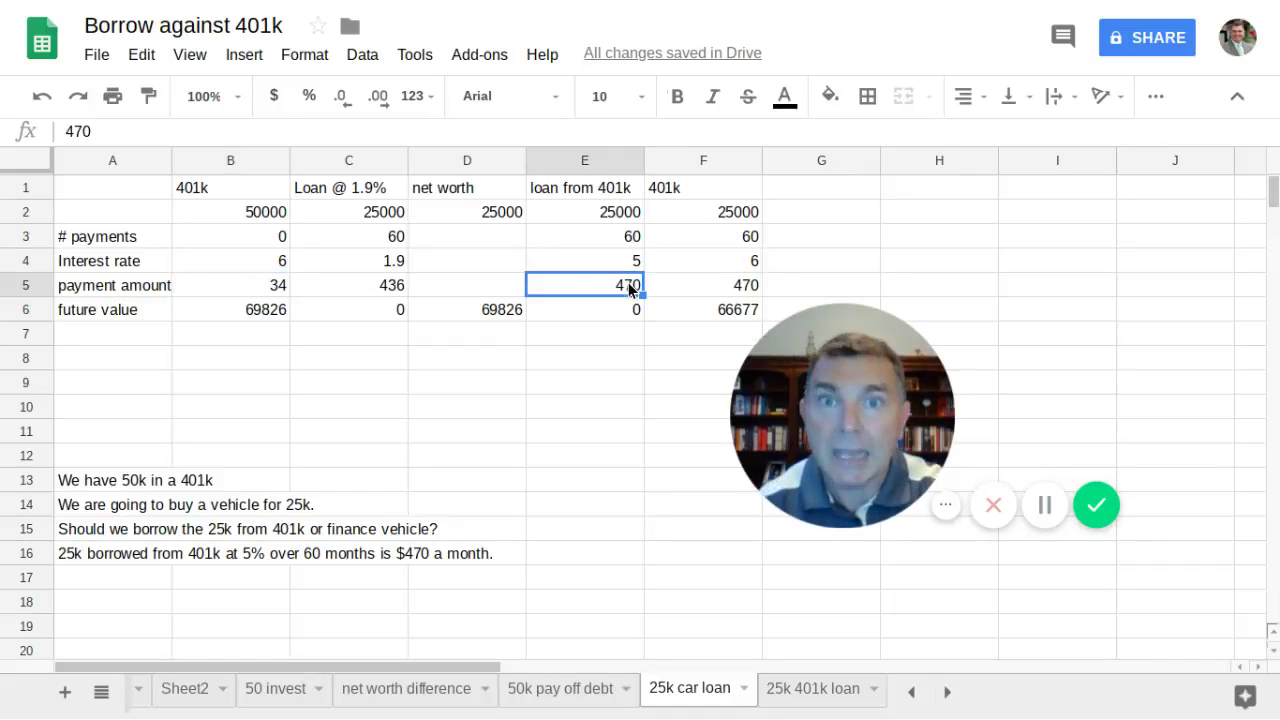
pyautogui.click(260, 308)
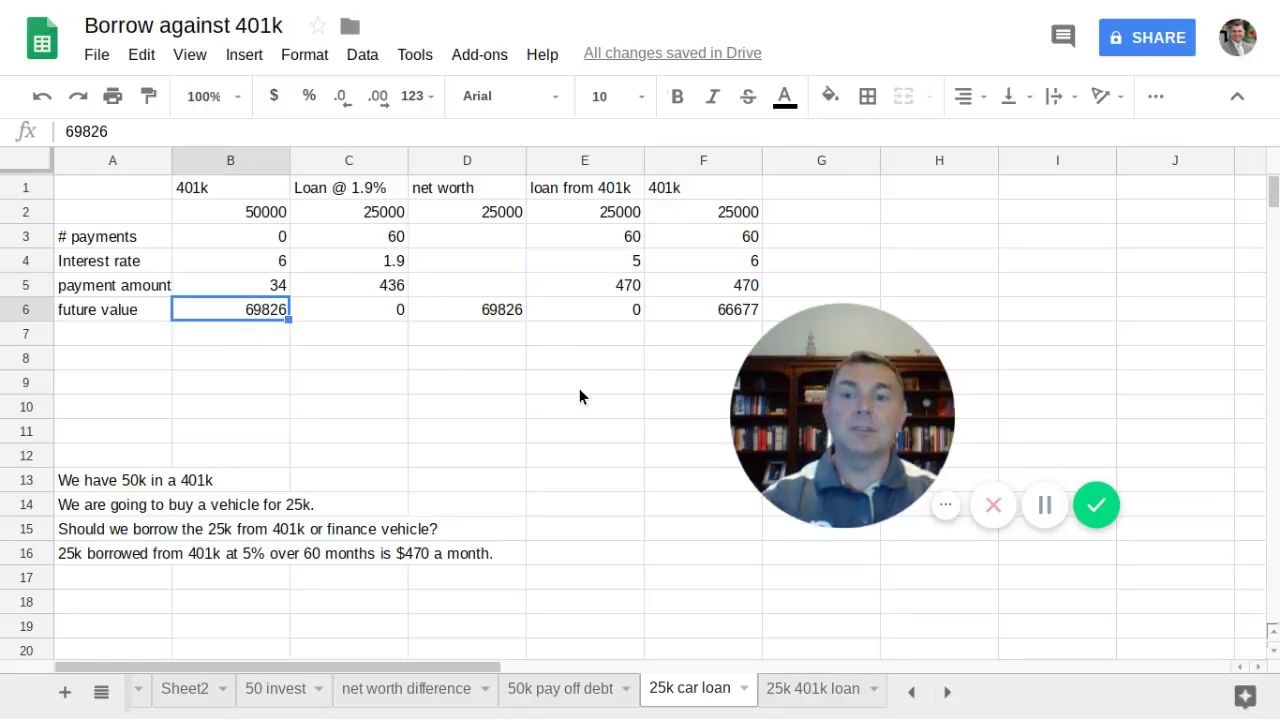
pyautogui.click(389, 308)
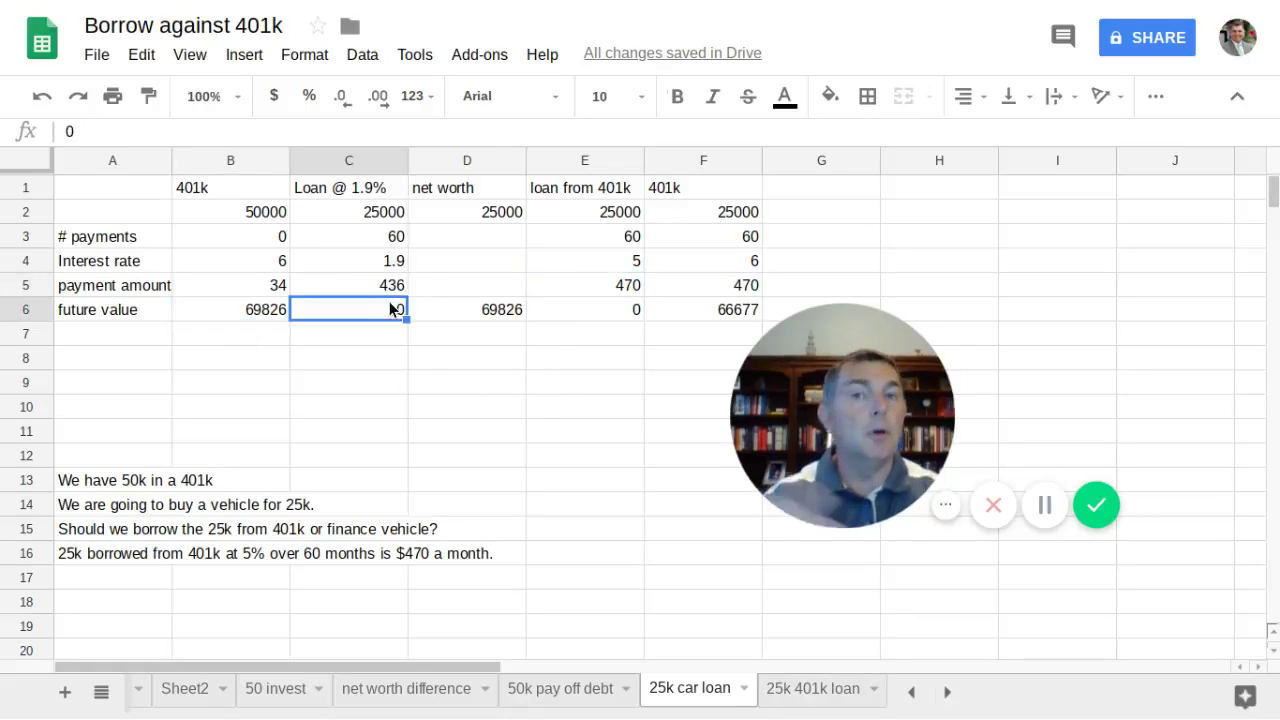
pyautogui.click(392, 236)
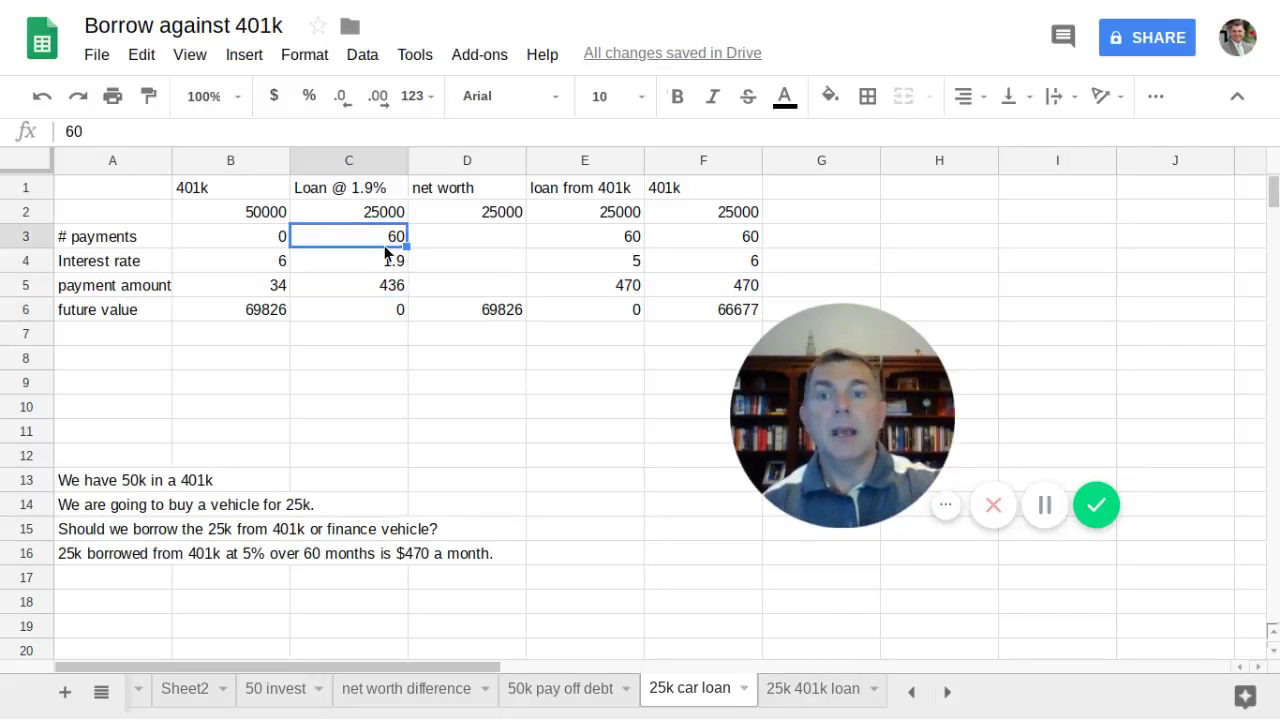
pyautogui.click(386, 258)
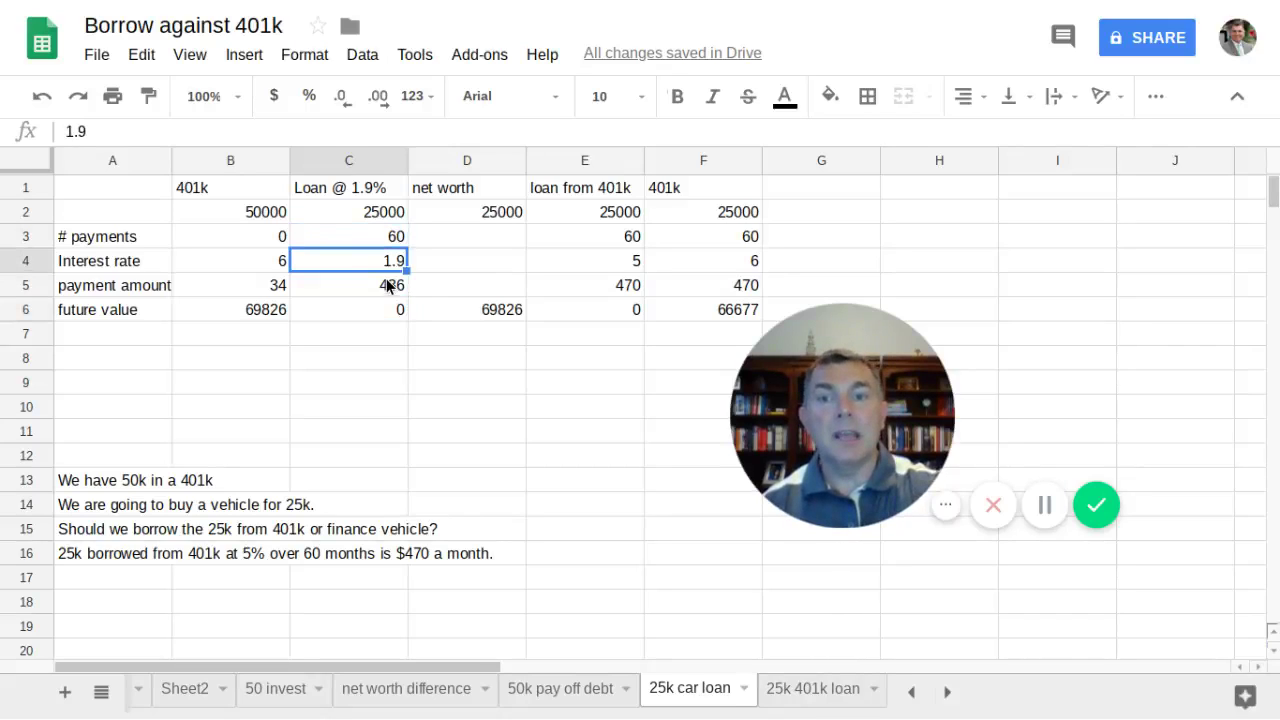
pyautogui.click(388, 284)
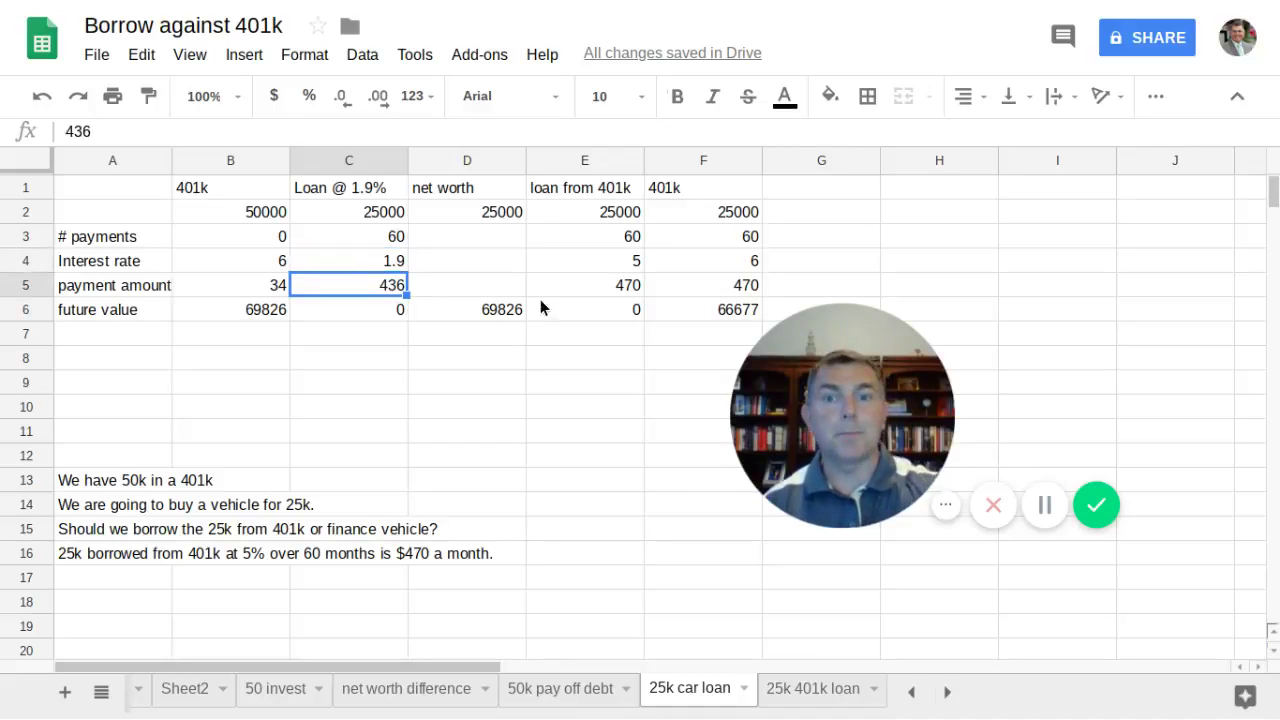
# Step: Examine the 401k-borrowing scenario in columns E and F, covering the starting balances, number of payments, interest rate, payment amount and future value
pyautogui.moveTo(804, 341); pyautogui.dragTo(397, 454)
pyautogui.click(624, 216)
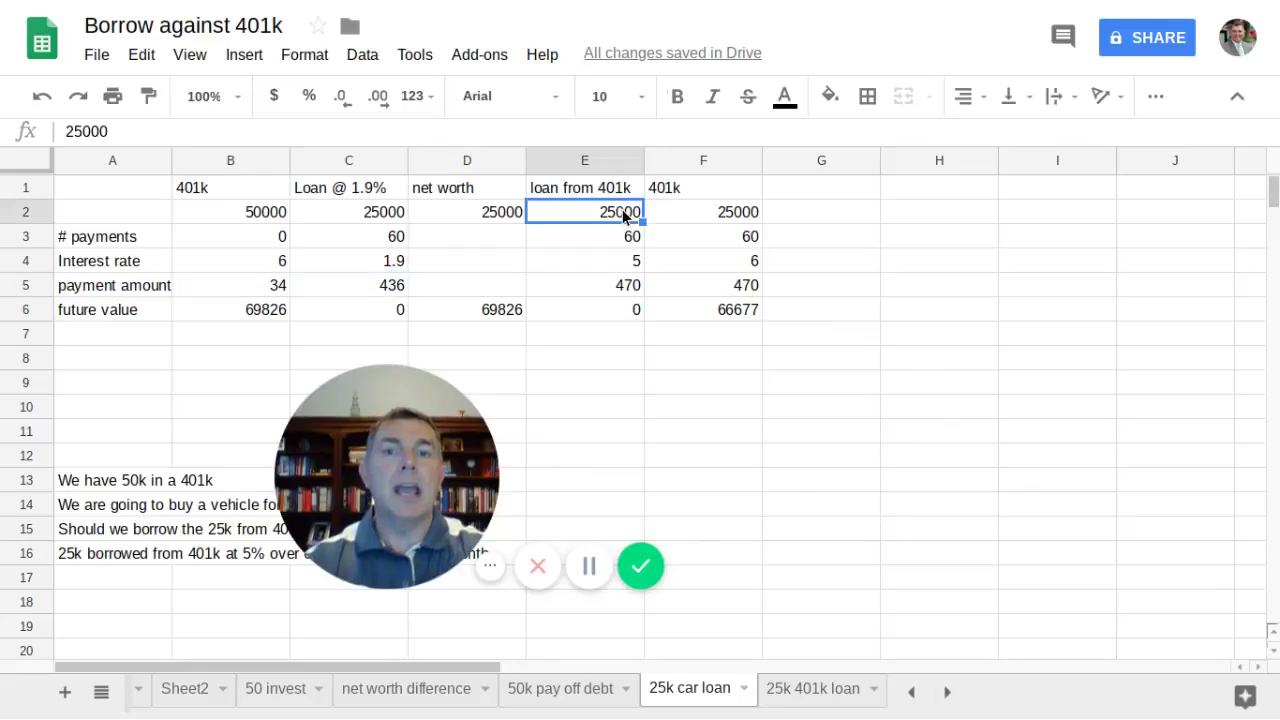
pyautogui.click(758, 214)
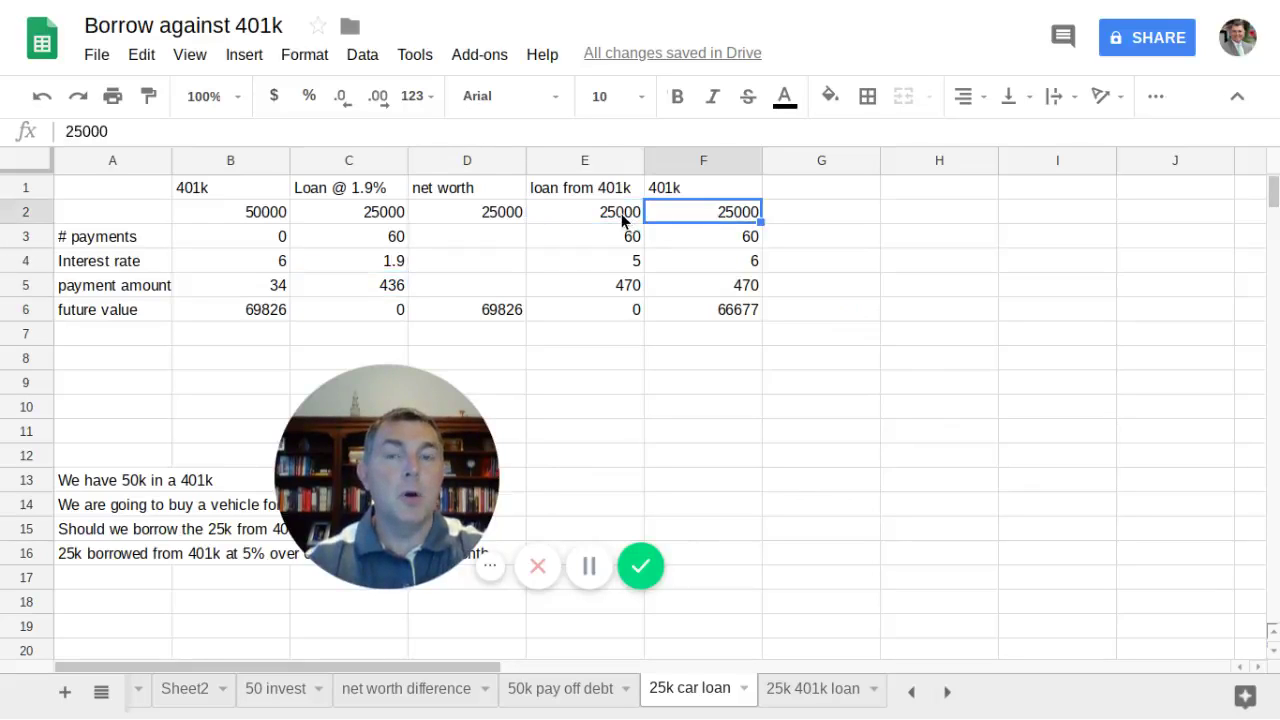
pyautogui.click(621, 213)
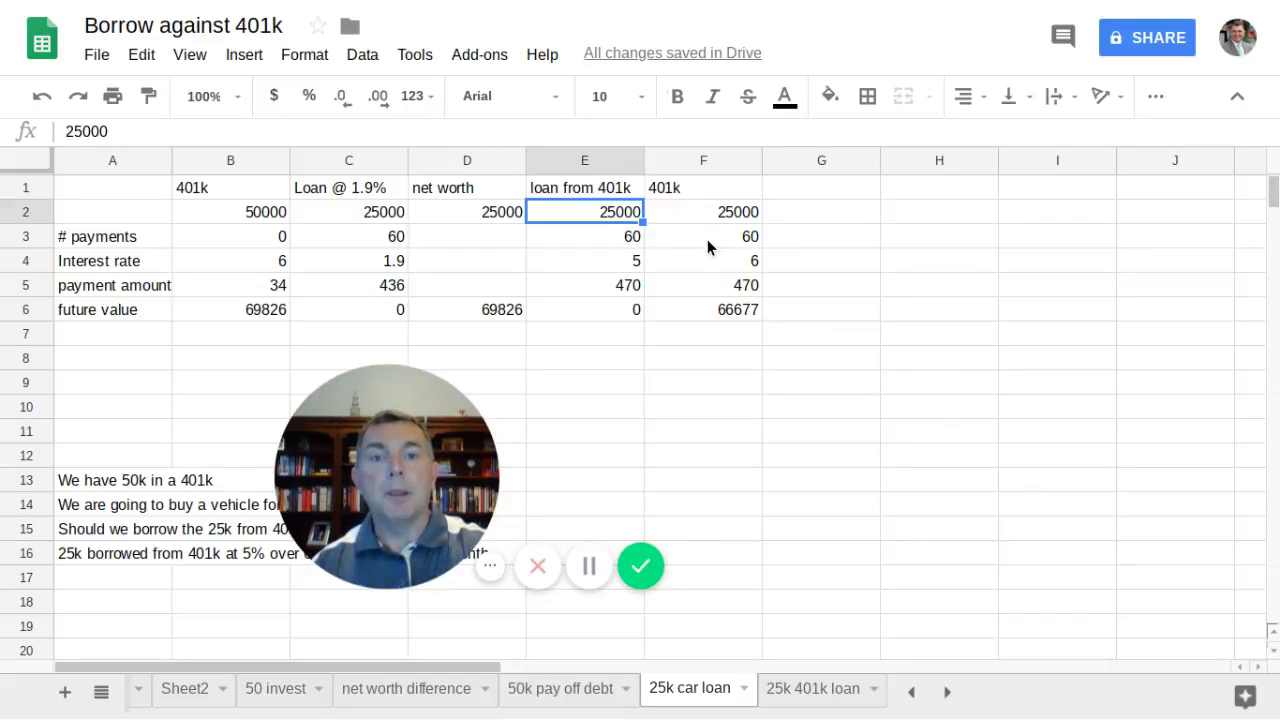
pyautogui.click(727, 212)
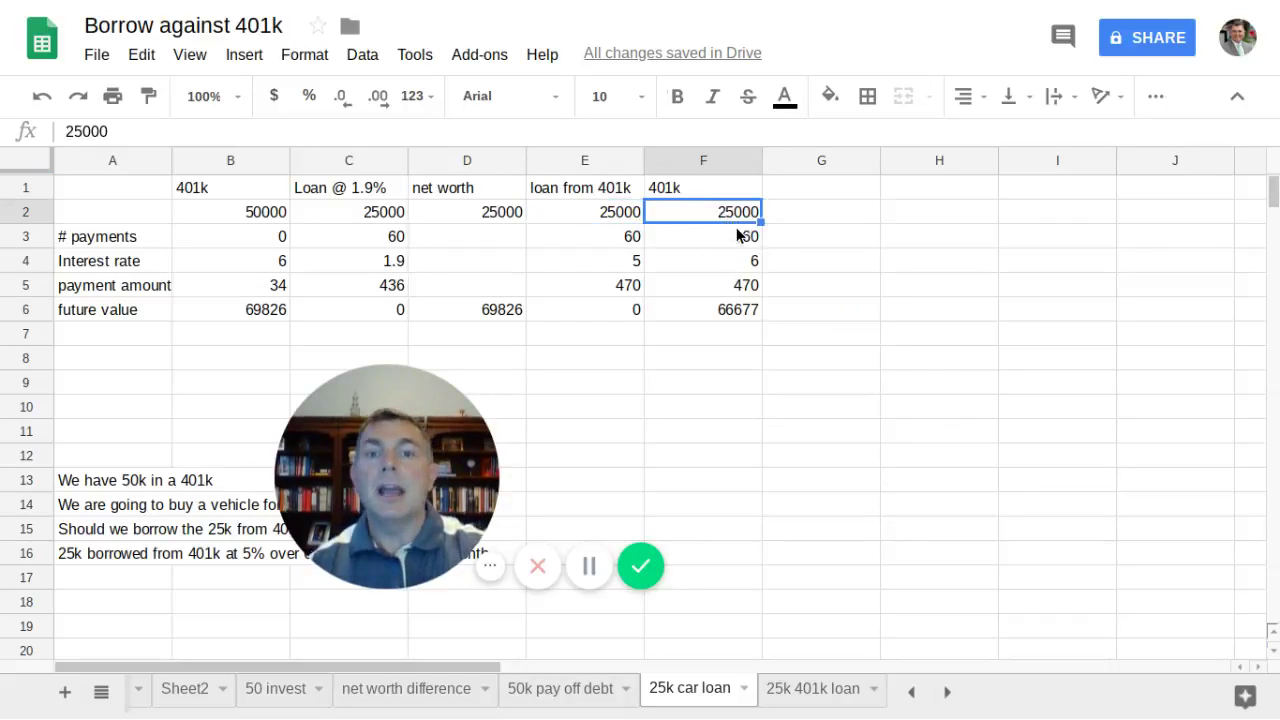
pyautogui.click(737, 235)
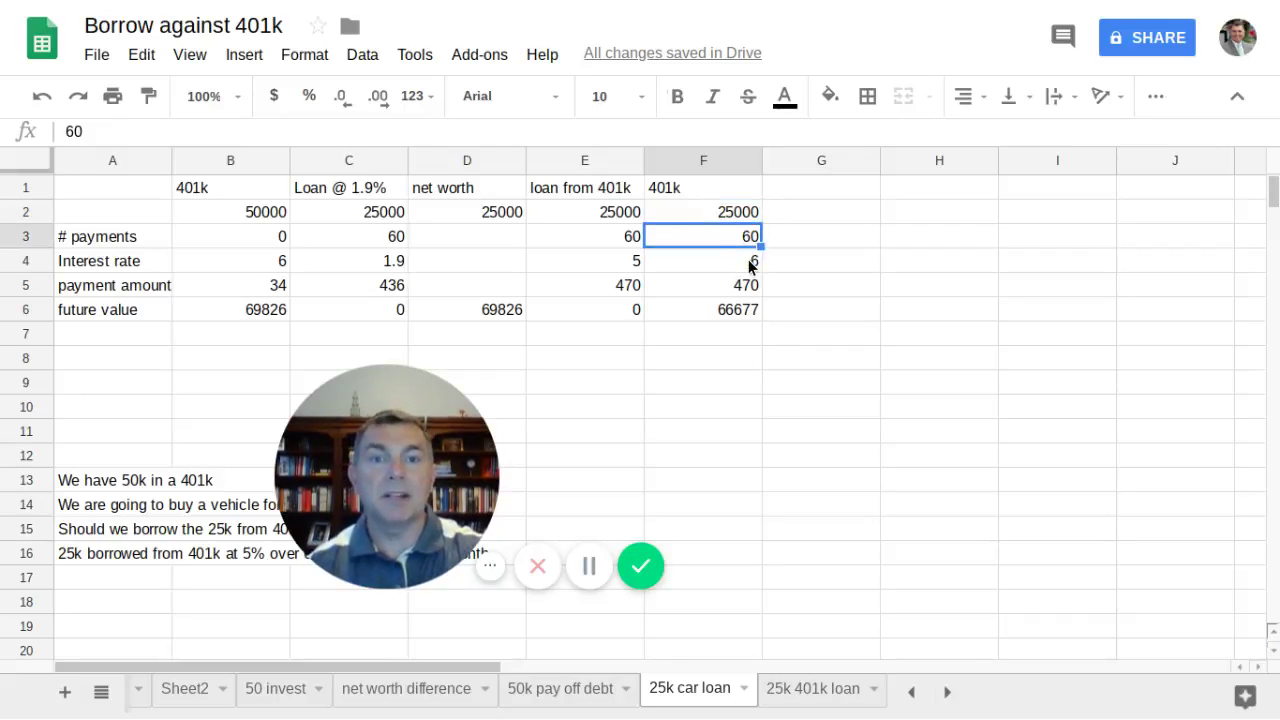
pyautogui.click(752, 264)
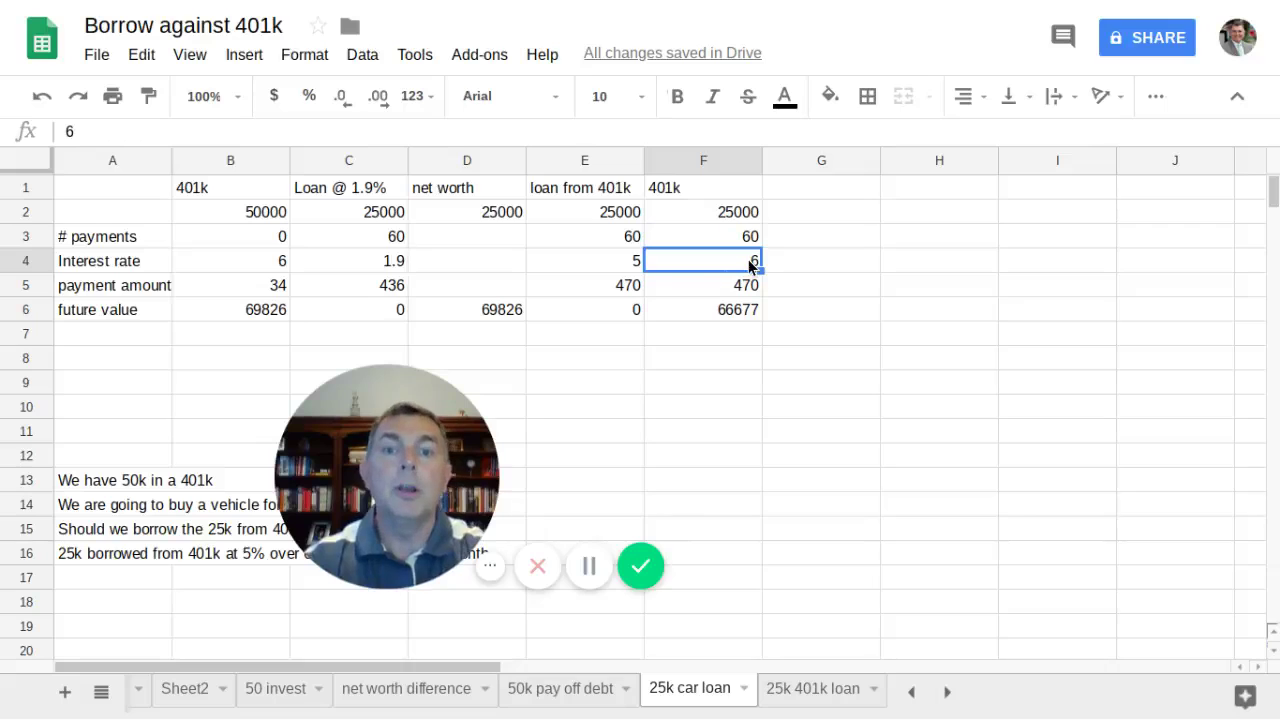
pyautogui.click(630, 288)
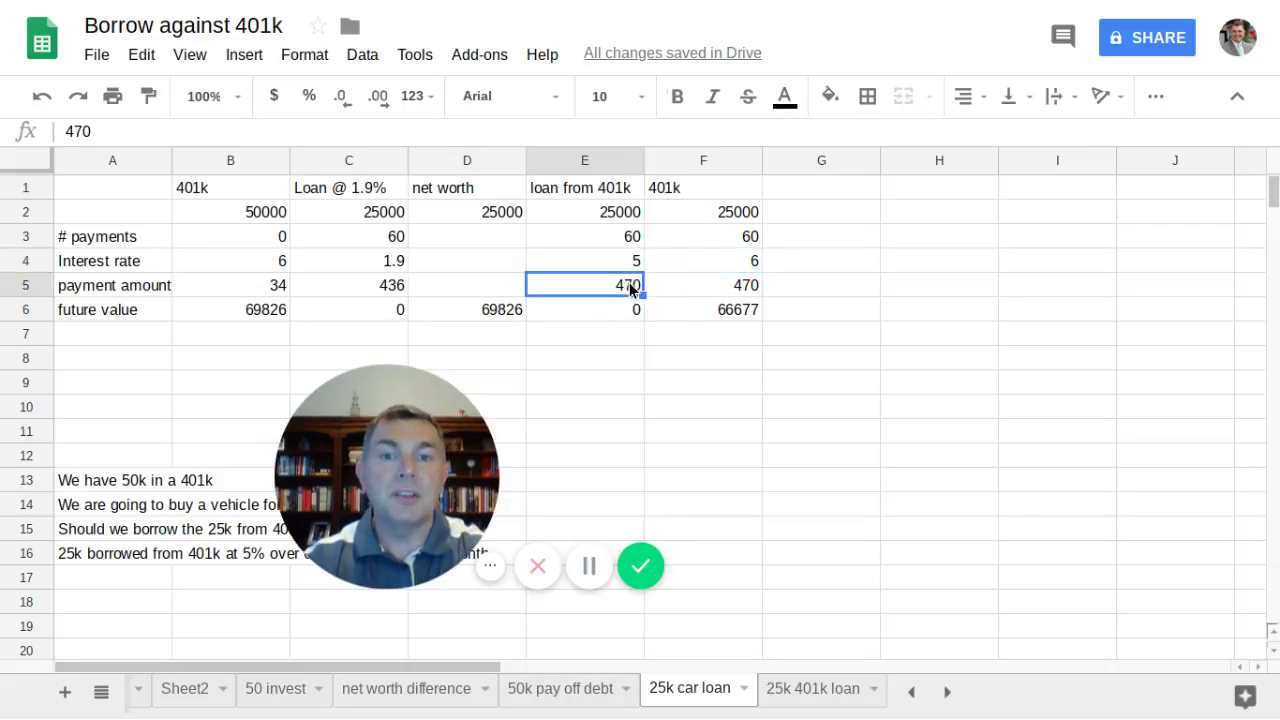
pyautogui.click(732, 213)
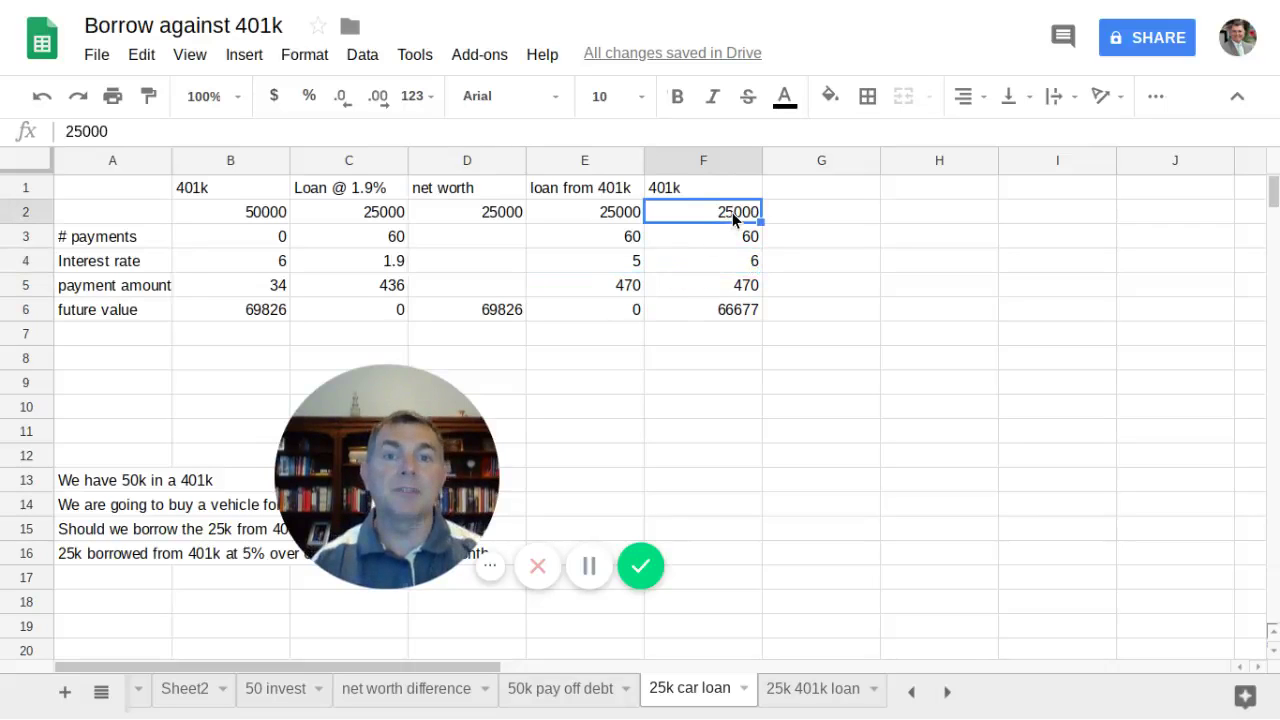
pyautogui.click(741, 310)
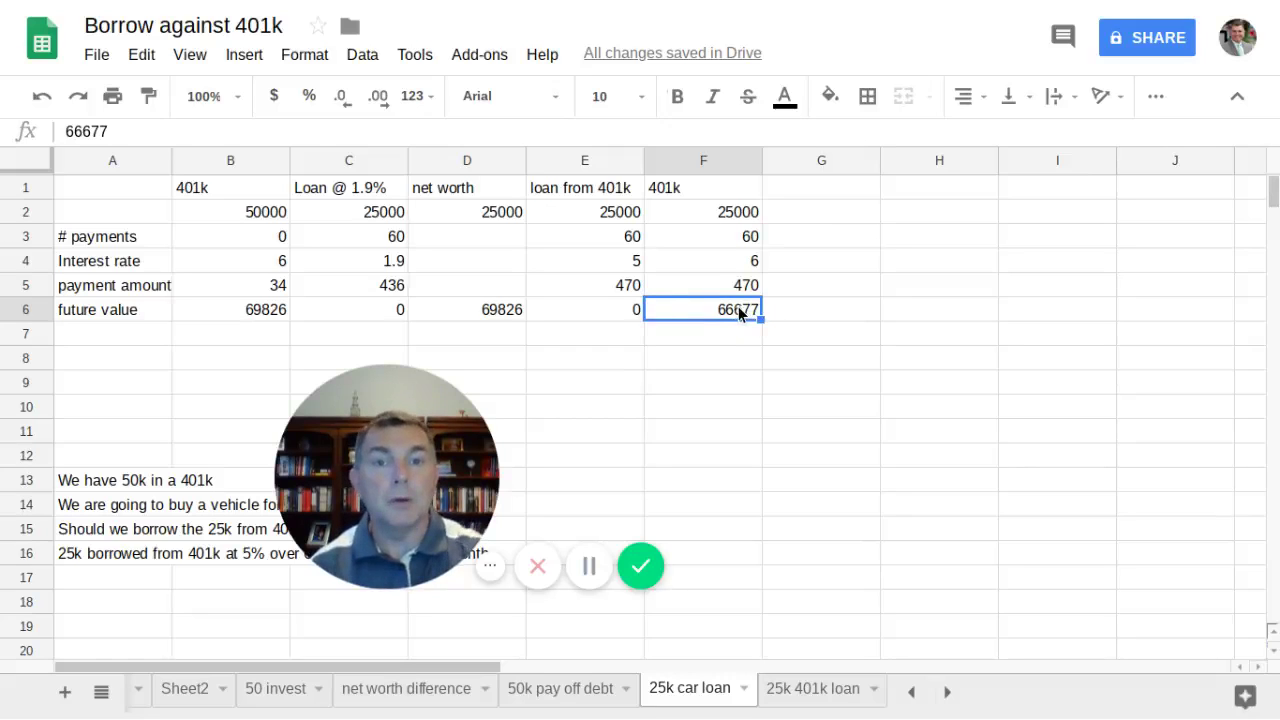
# Step: Calculate the future value difference between the two scenarios in G6 with the formula =D6-F6
pyautogui.click(809, 310)
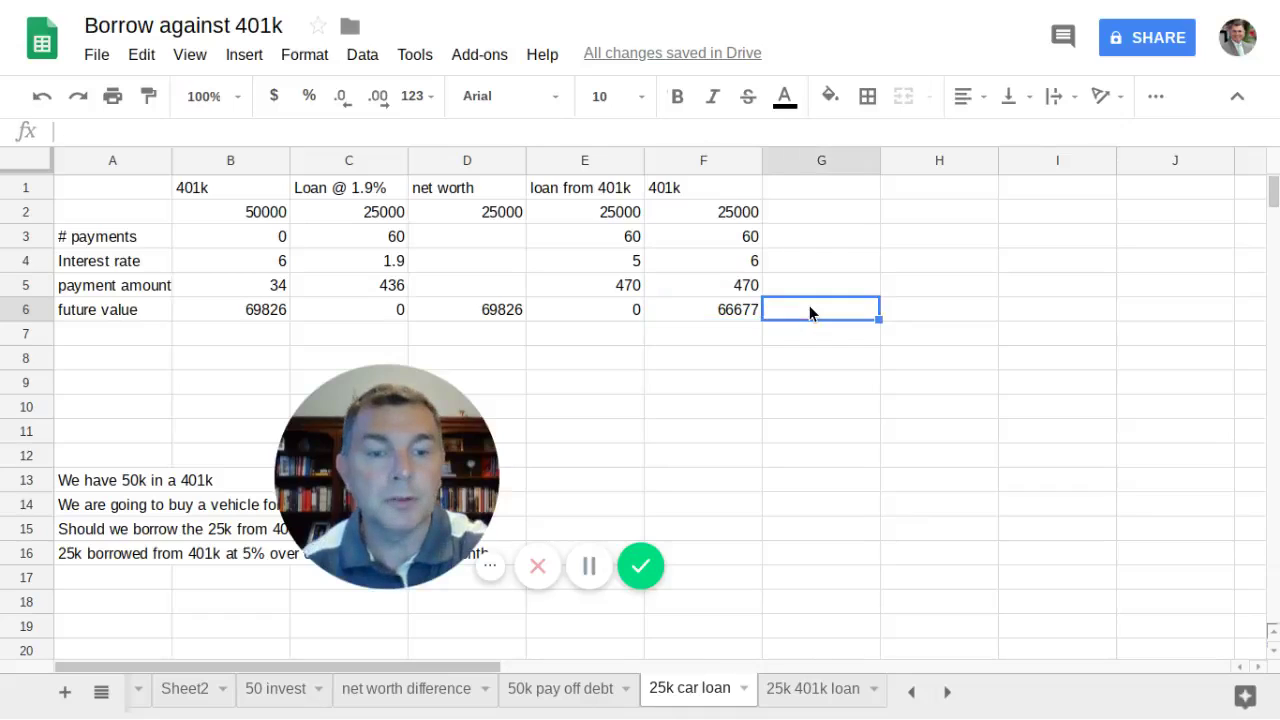
pyautogui.write('=')
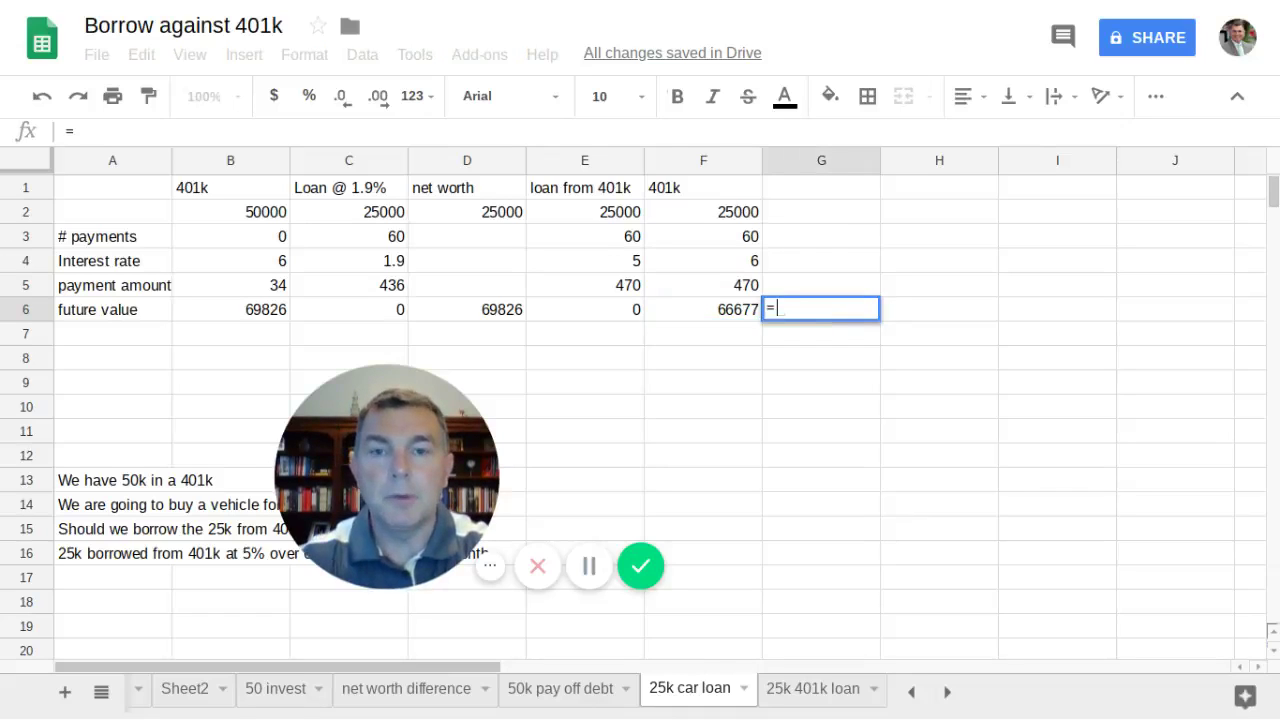
pyautogui.click(502, 310)
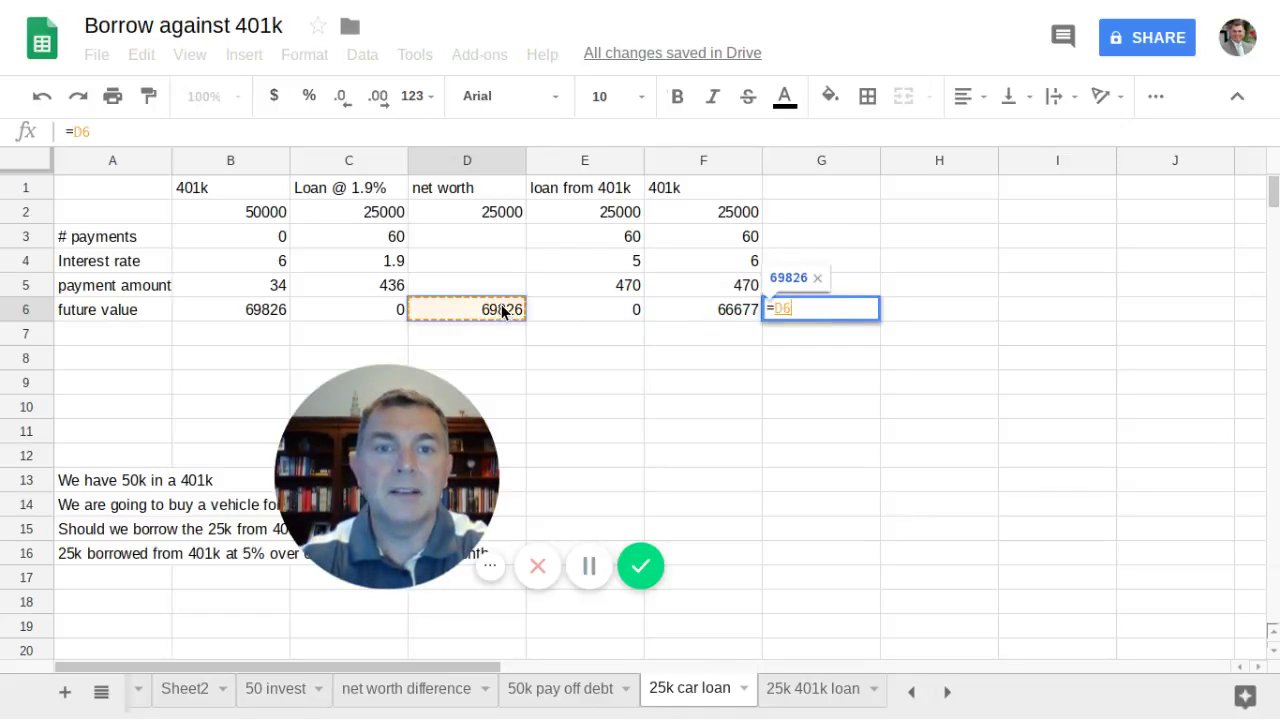
pyautogui.write('-')
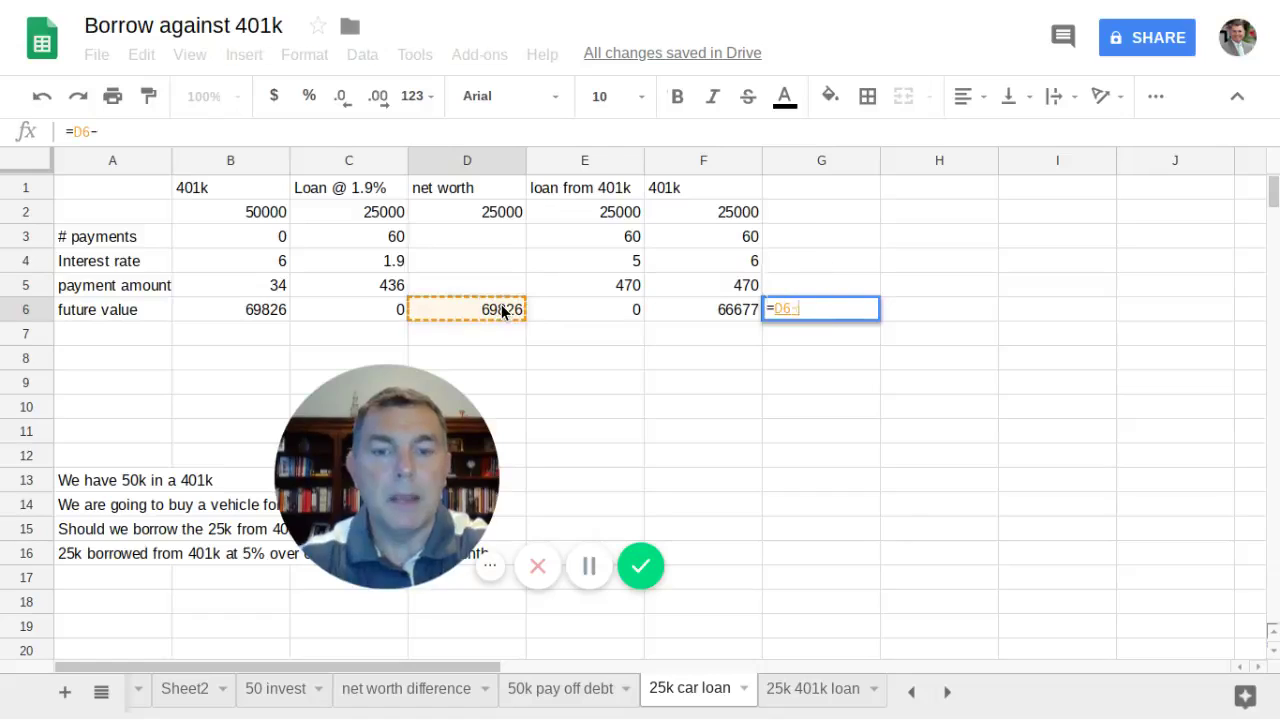
pyautogui.click(731, 310)
pyautogui.press('Return')
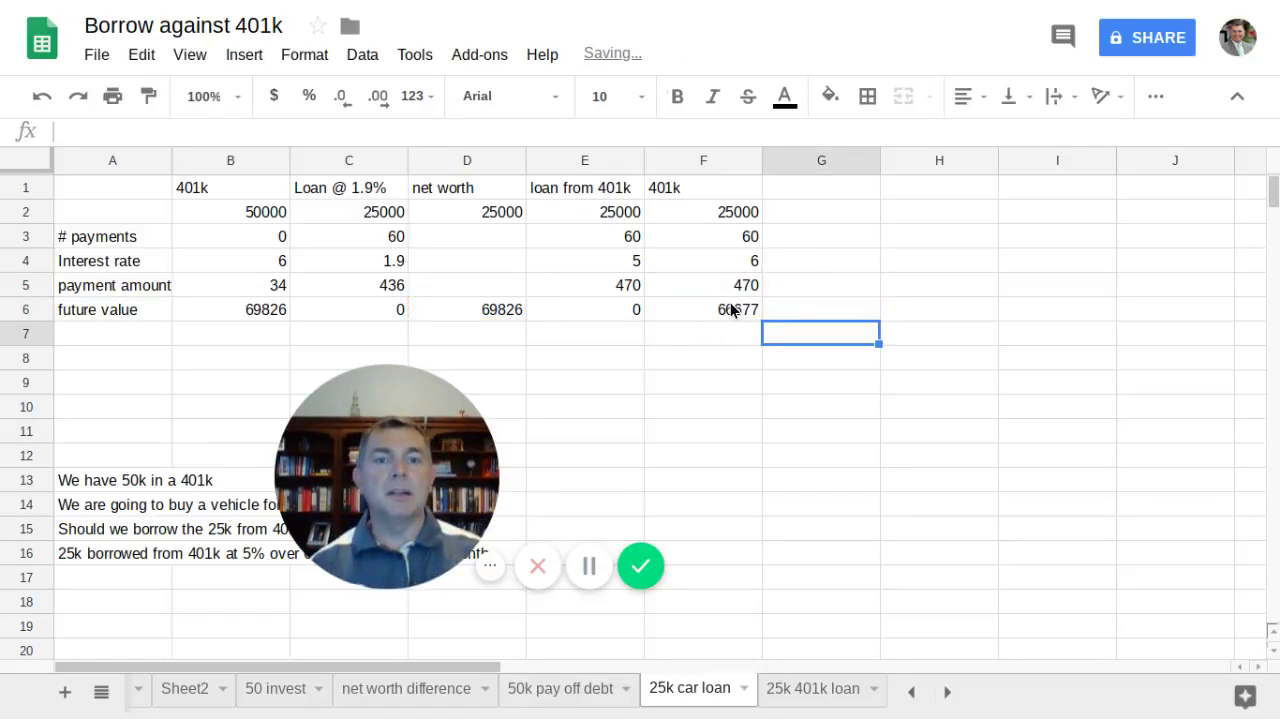
# Step: Compare the net worth future value, the 1.9% loan heading and the 401k interest rates in the 25k car loan sheet
pyautogui.click(494, 313)
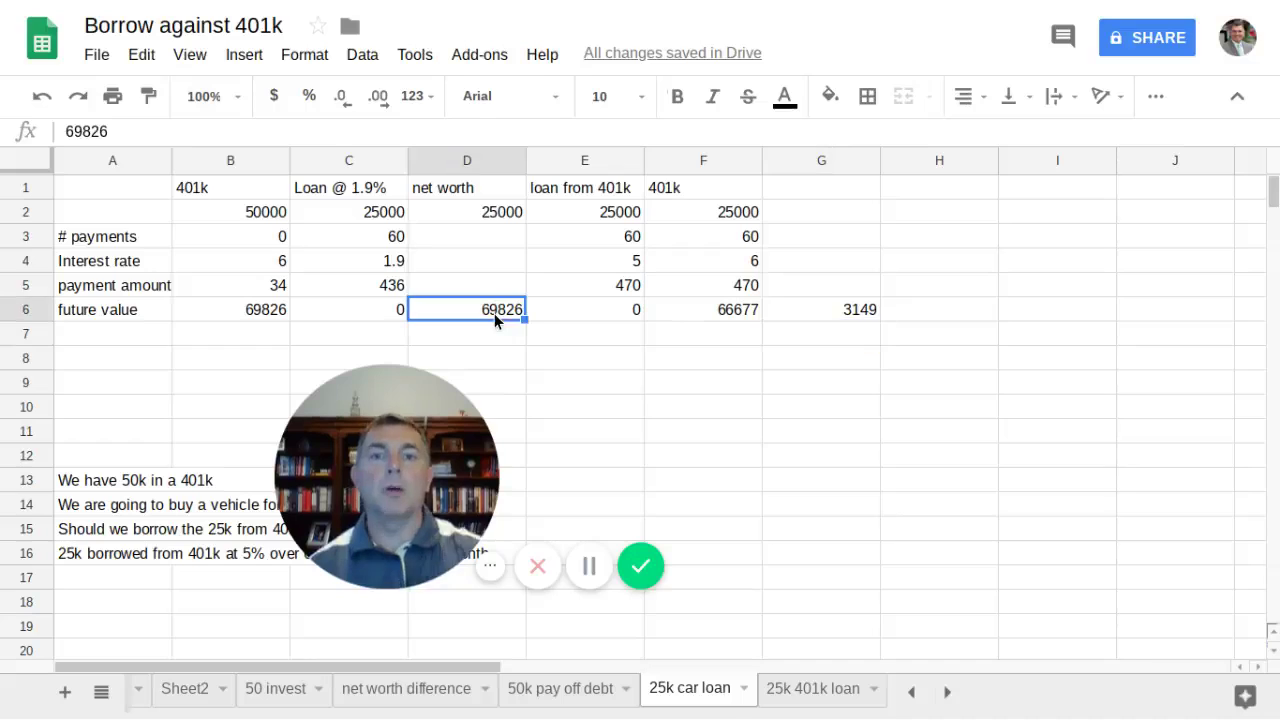
pyautogui.click(358, 190)
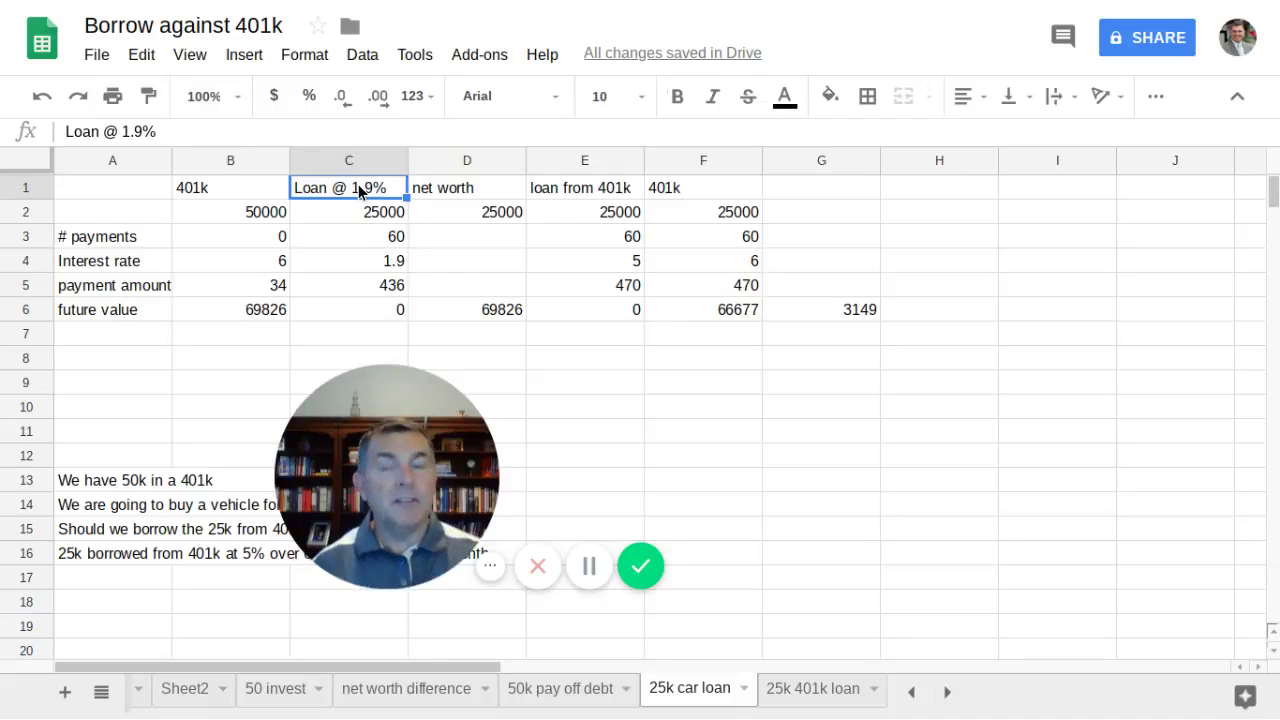
pyautogui.click(491, 314)
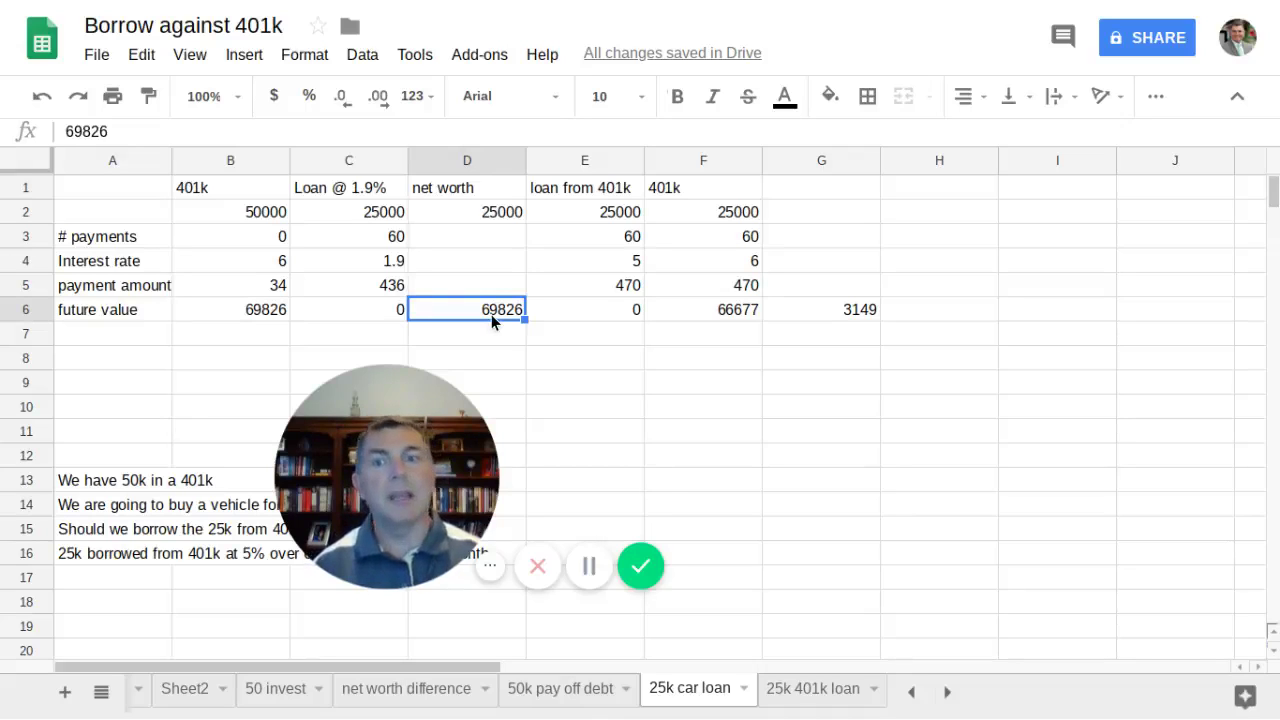
pyautogui.click(256, 267)
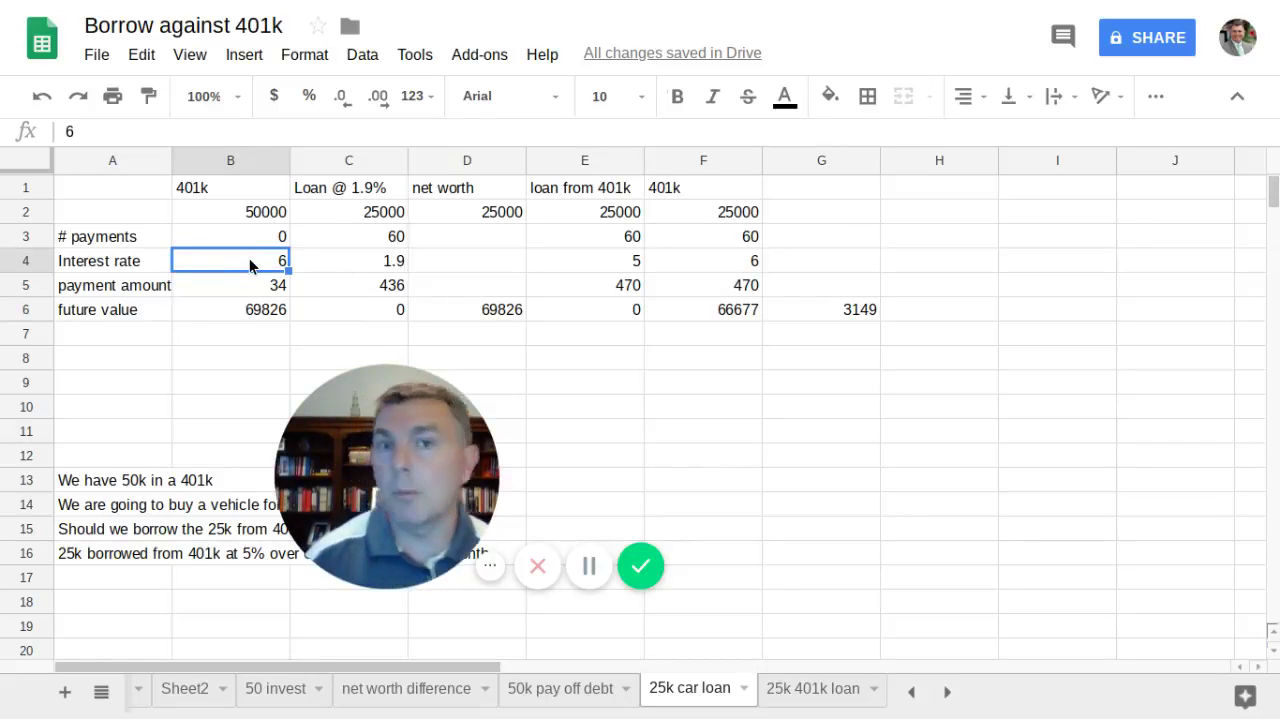
pyautogui.click(601, 260)
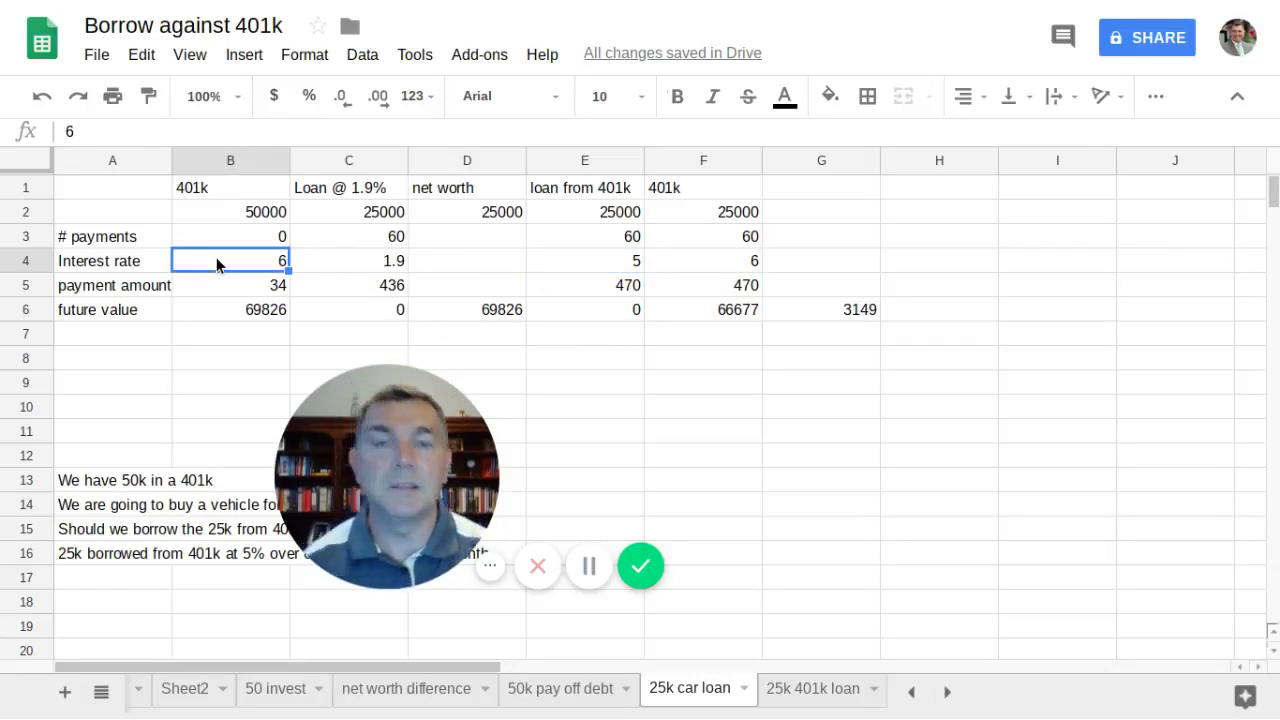
pyautogui.click(356, 190)
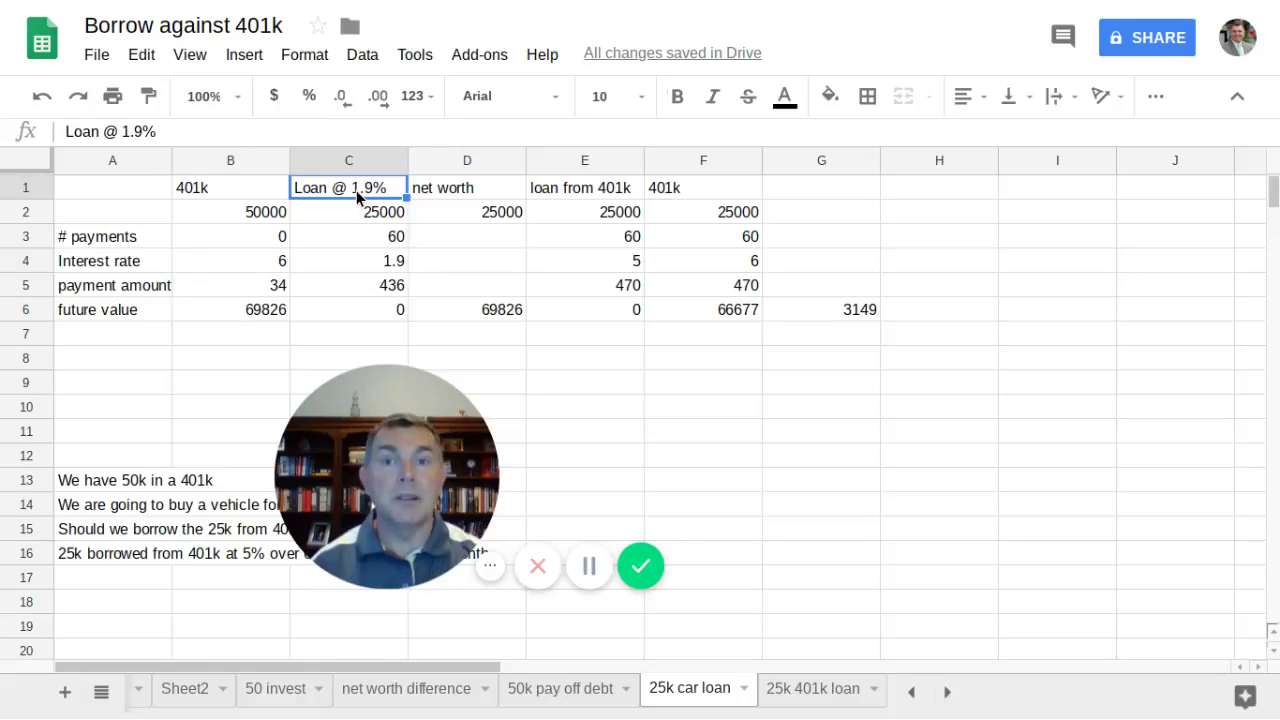
# Step: Open the 25k 401k loan sheet and widen column C to fit the Loan from Dealer 5% heading
pyautogui.click(808, 689)
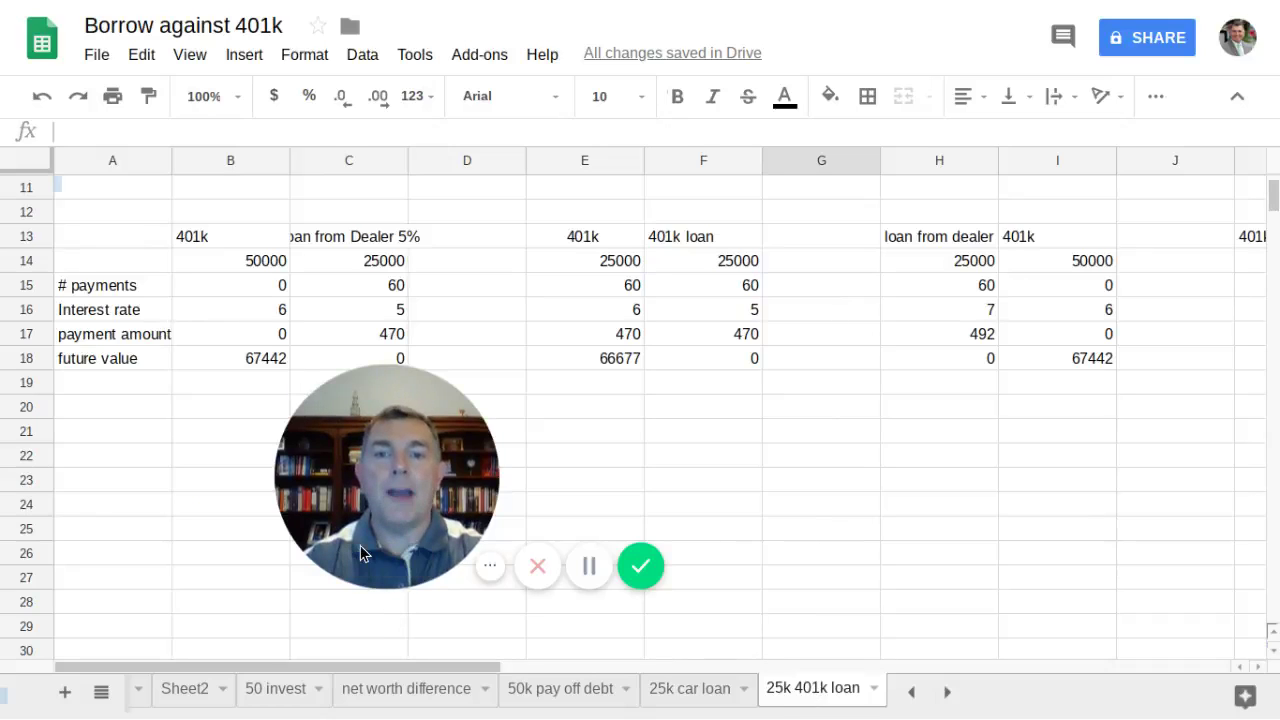
pyautogui.moveTo(338, 489); pyautogui.dragTo(123, 546)
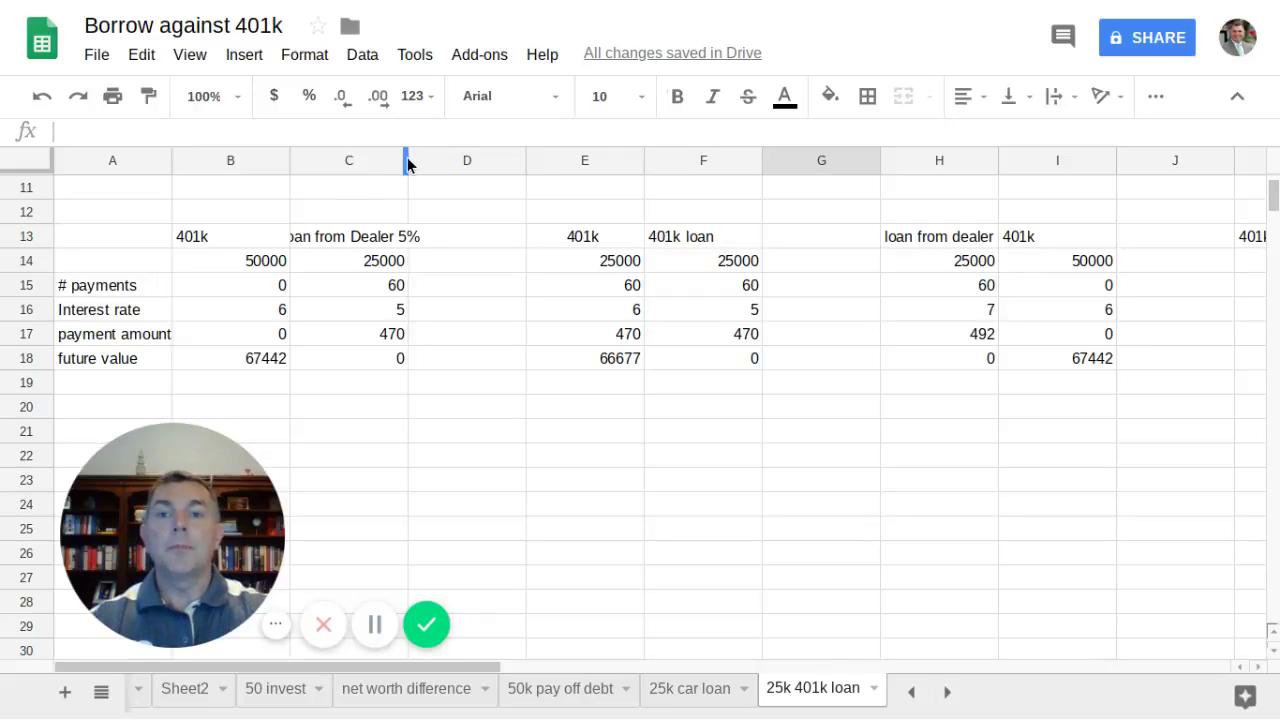
pyautogui.moveTo(407, 165); pyautogui.dragTo(457, 165)
pyautogui.click(395, 237)
# Step: Review the 5% dealer loan scenario in columns B and C: 401k balance and future value, plus the loan's amount, rate, payments and payment amount
pyautogui.click(254, 263)
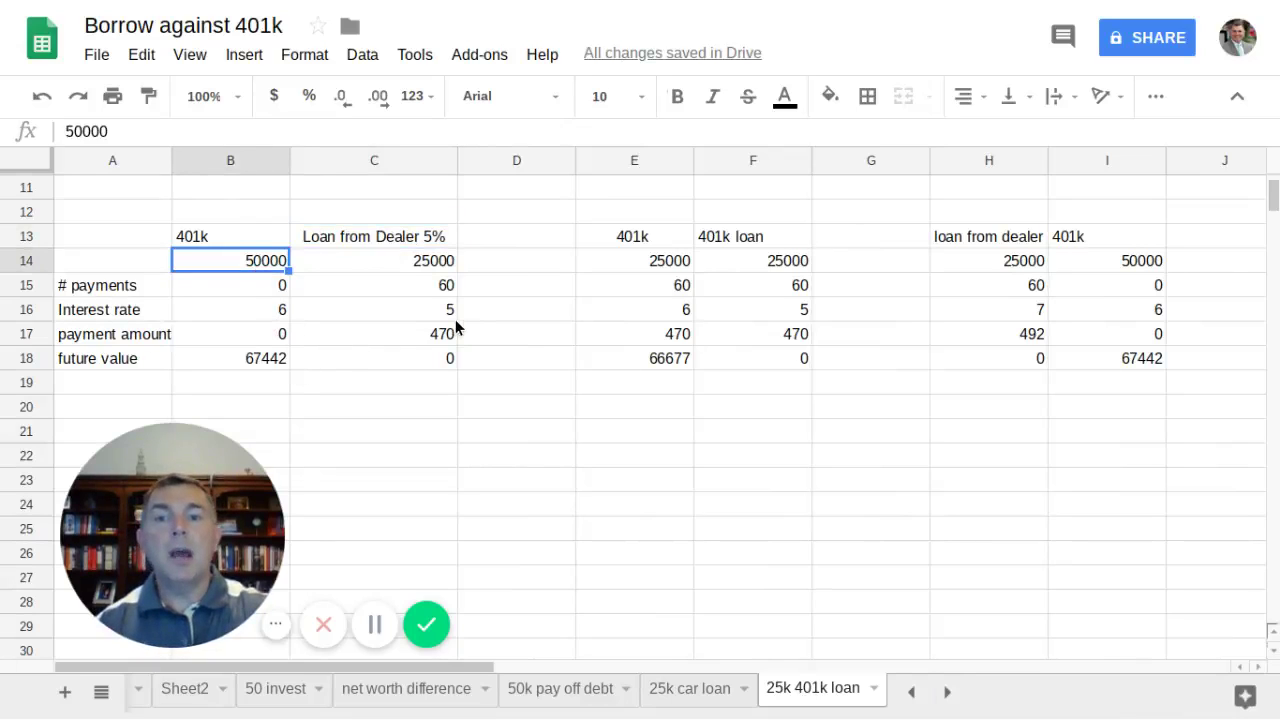
pyautogui.click(427, 257)
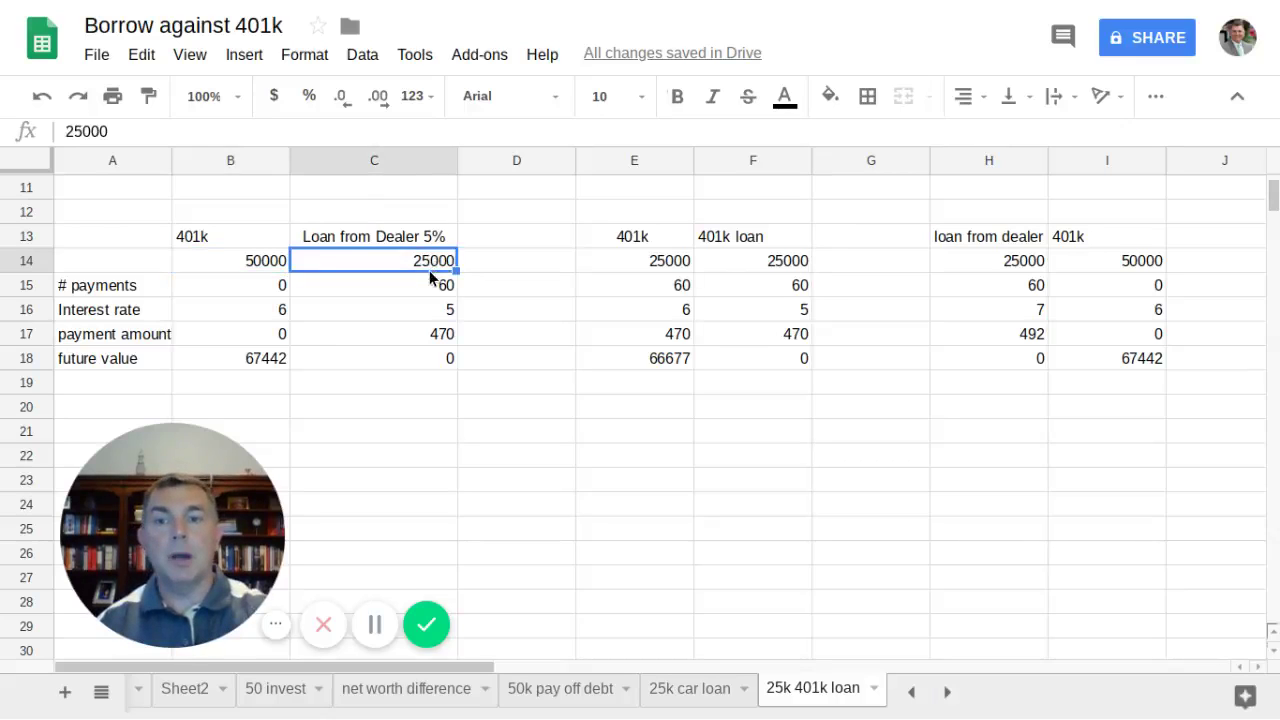
pyautogui.click(440, 309)
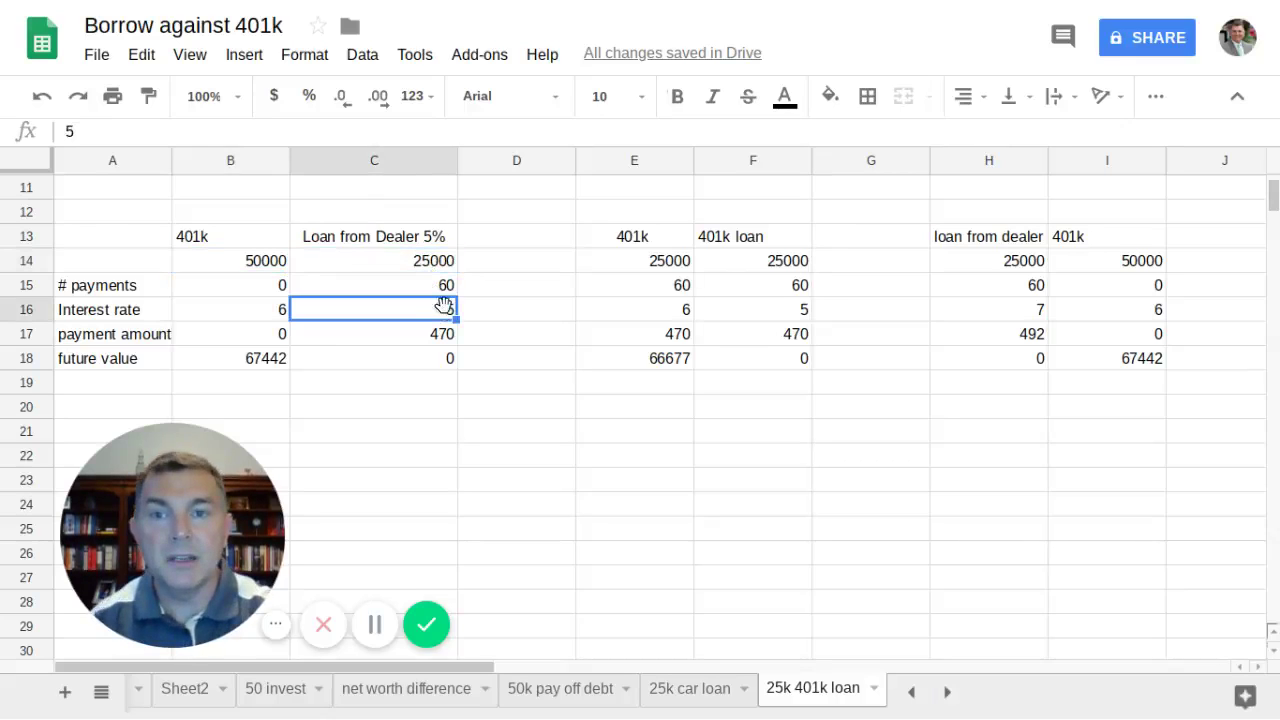
pyautogui.click(443, 287)
pyautogui.click(440, 326)
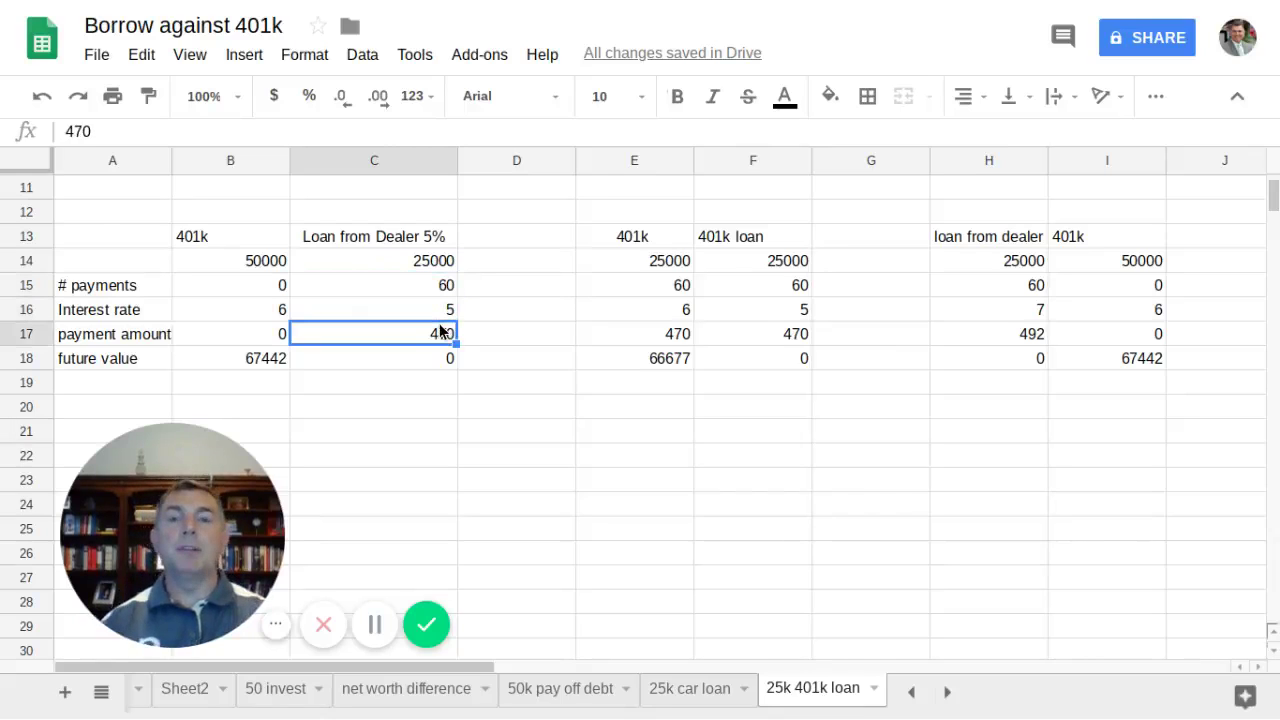
pyautogui.click(271, 334)
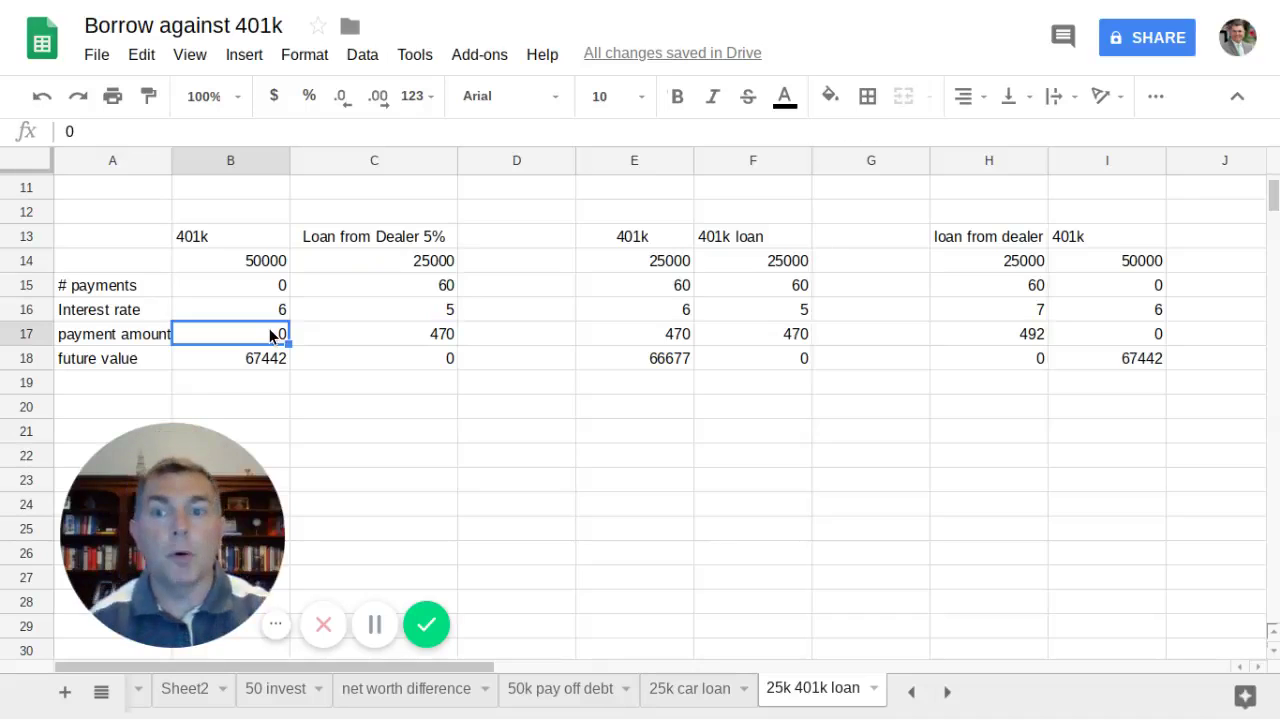
pyautogui.click(263, 357)
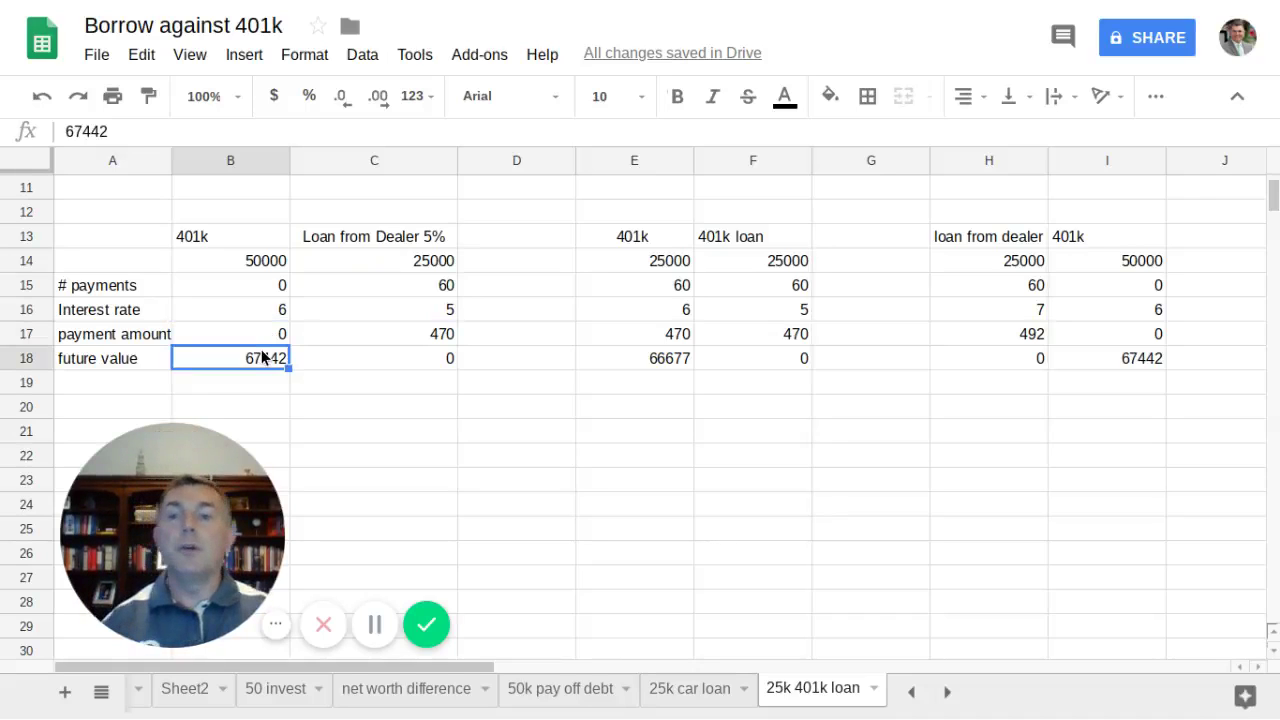
pyautogui.click(254, 261)
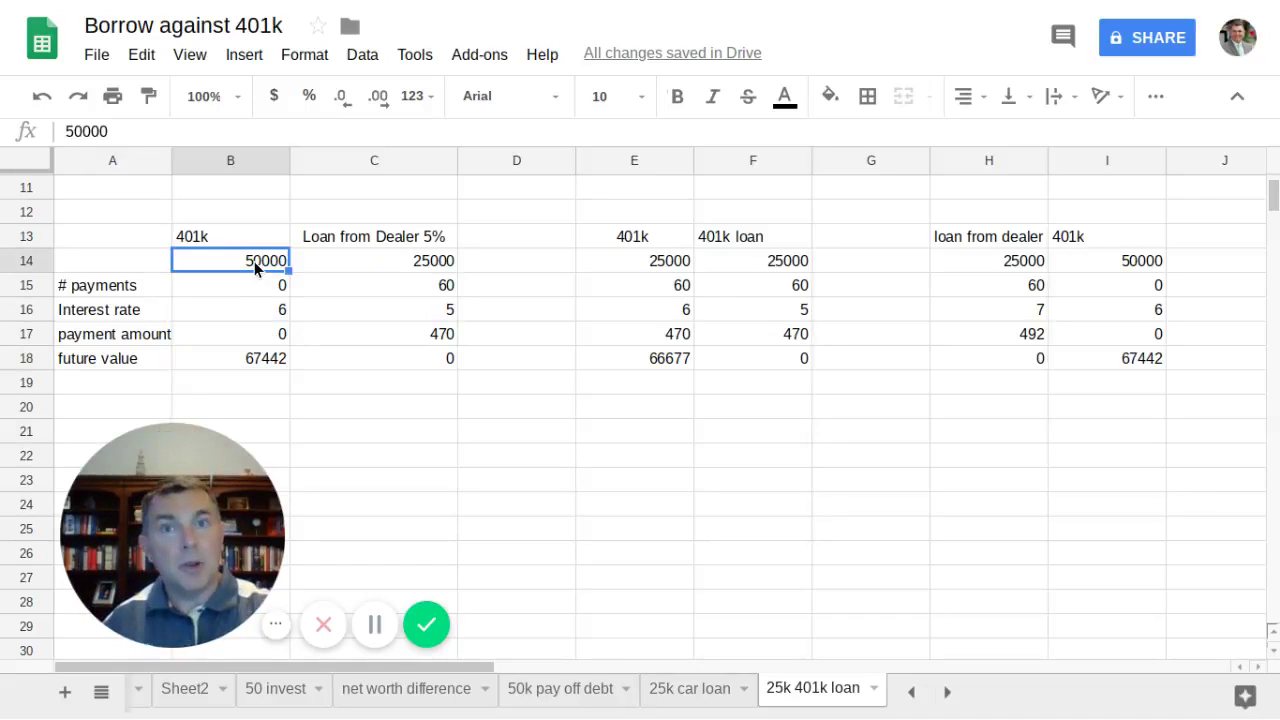
pyautogui.click(267, 358)
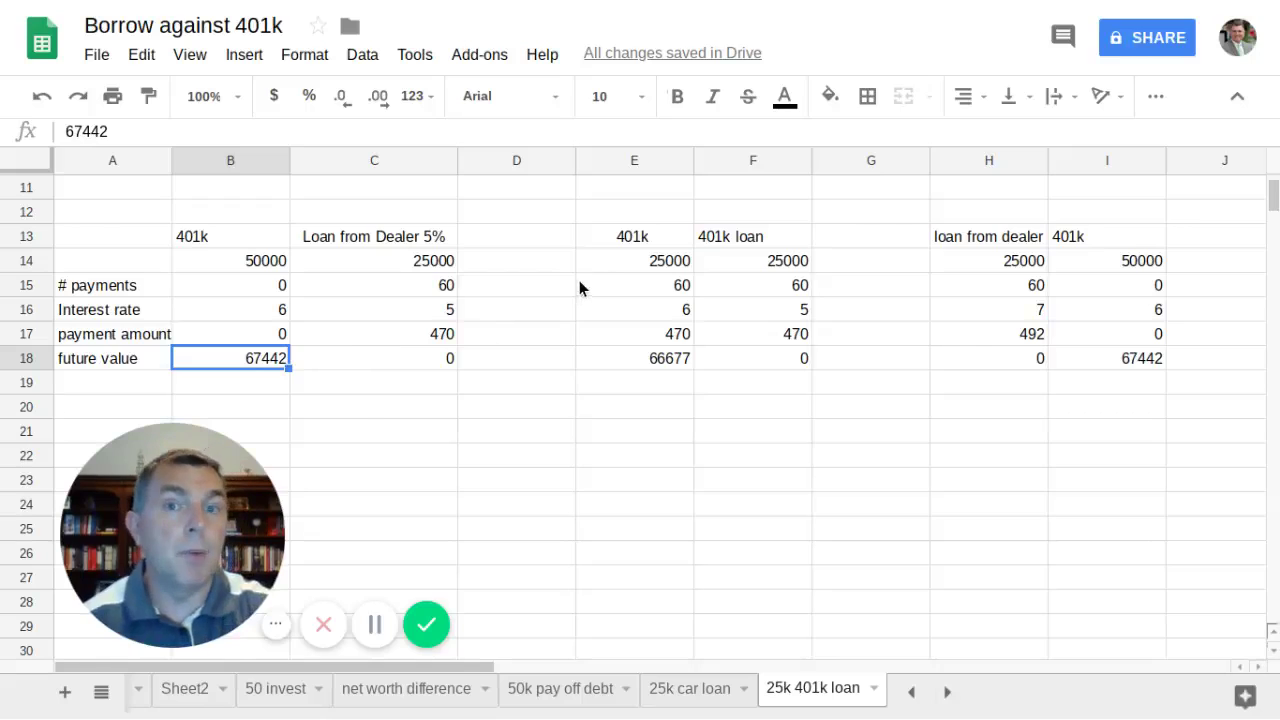
# Step: Examine the 401k loan scenario in columns E and F: starting balances, number of payments, interest rates, payment amount and future values
pyautogui.click(653, 263)
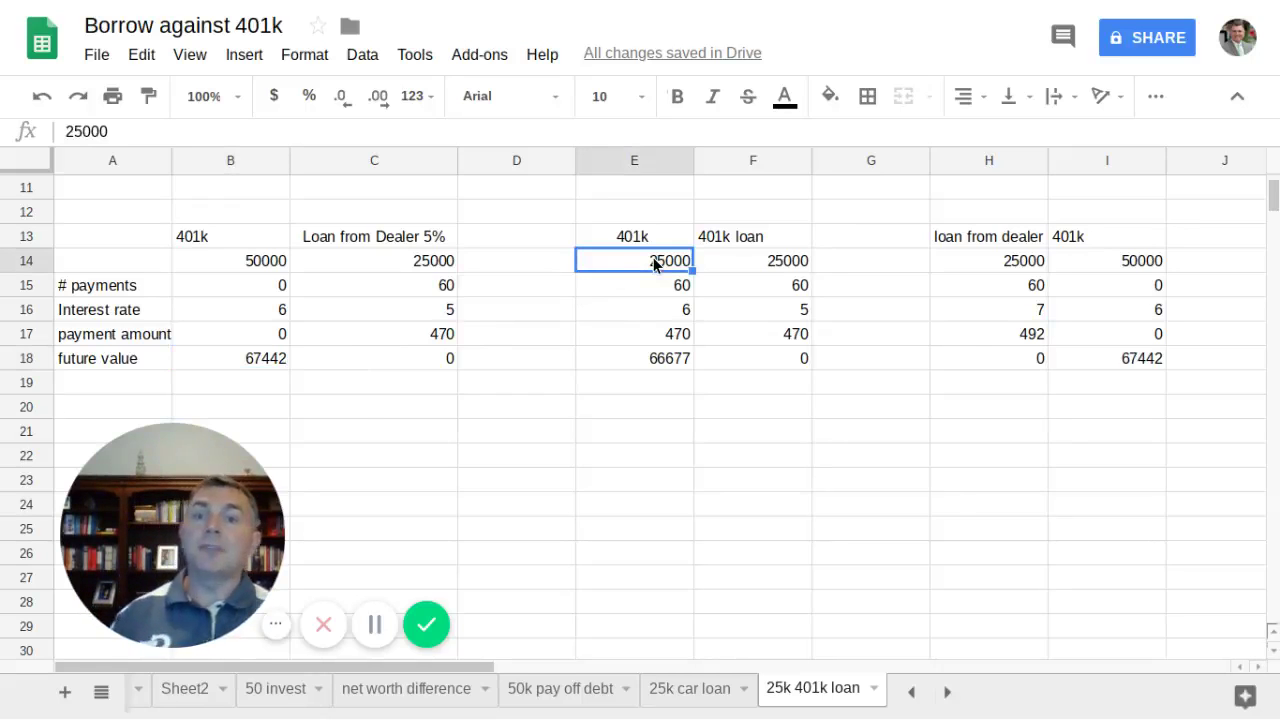
pyautogui.click(762, 260)
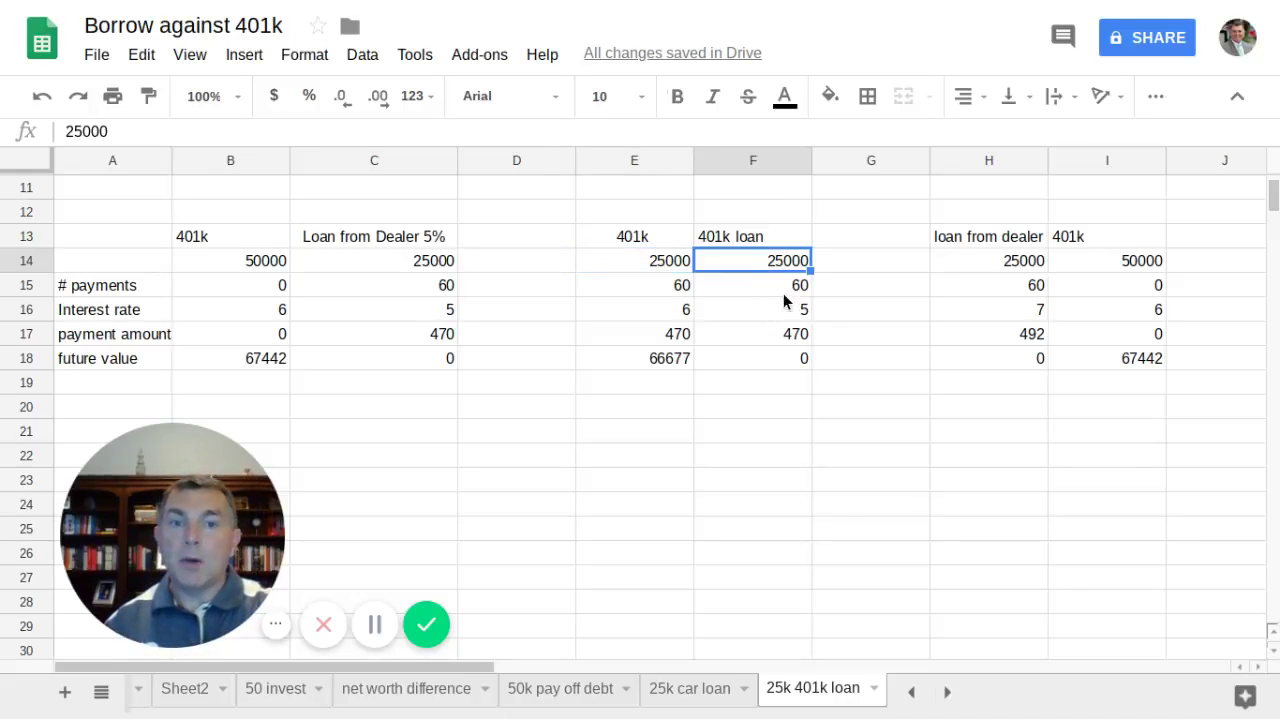
pyautogui.click(786, 285)
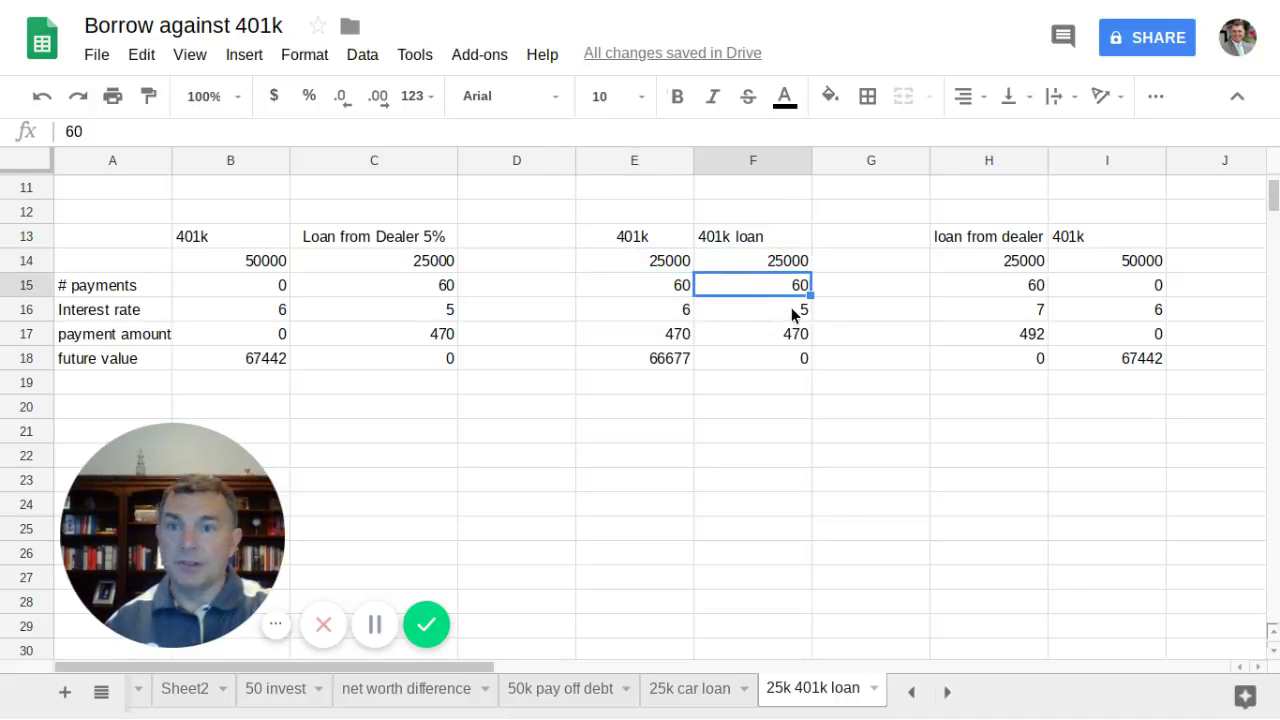
pyautogui.click(791, 310)
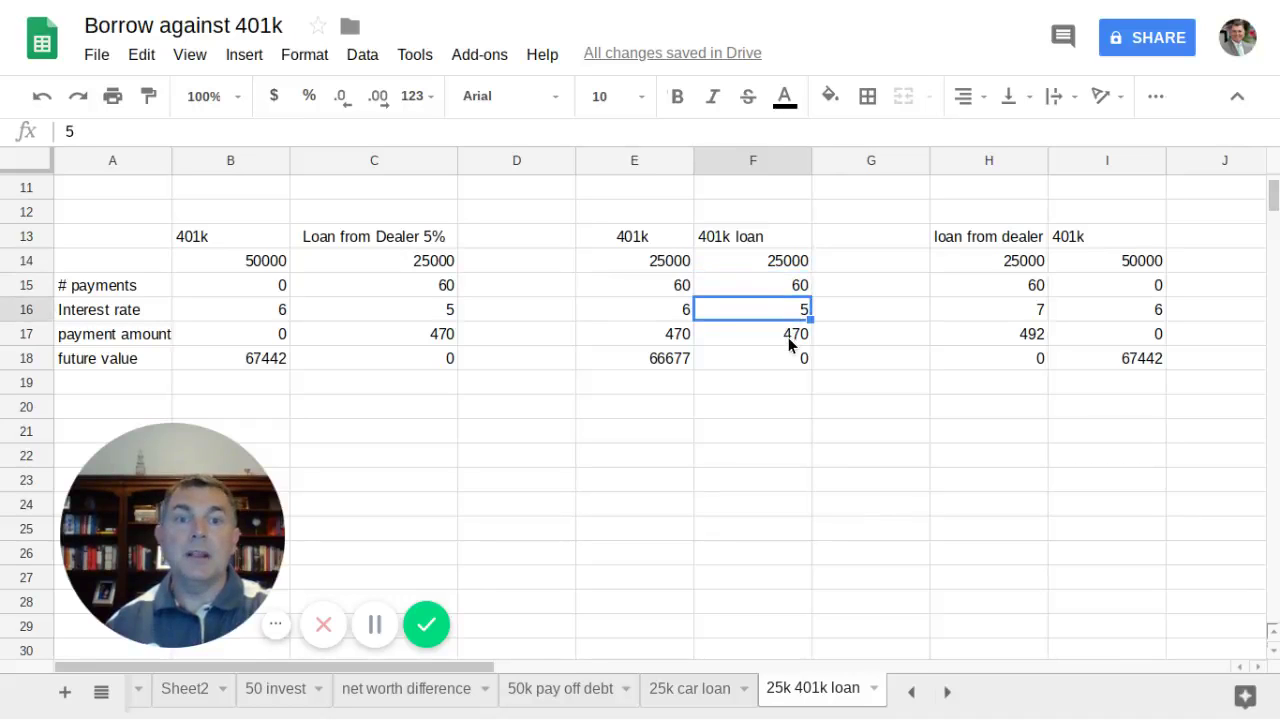
pyautogui.click(788, 337)
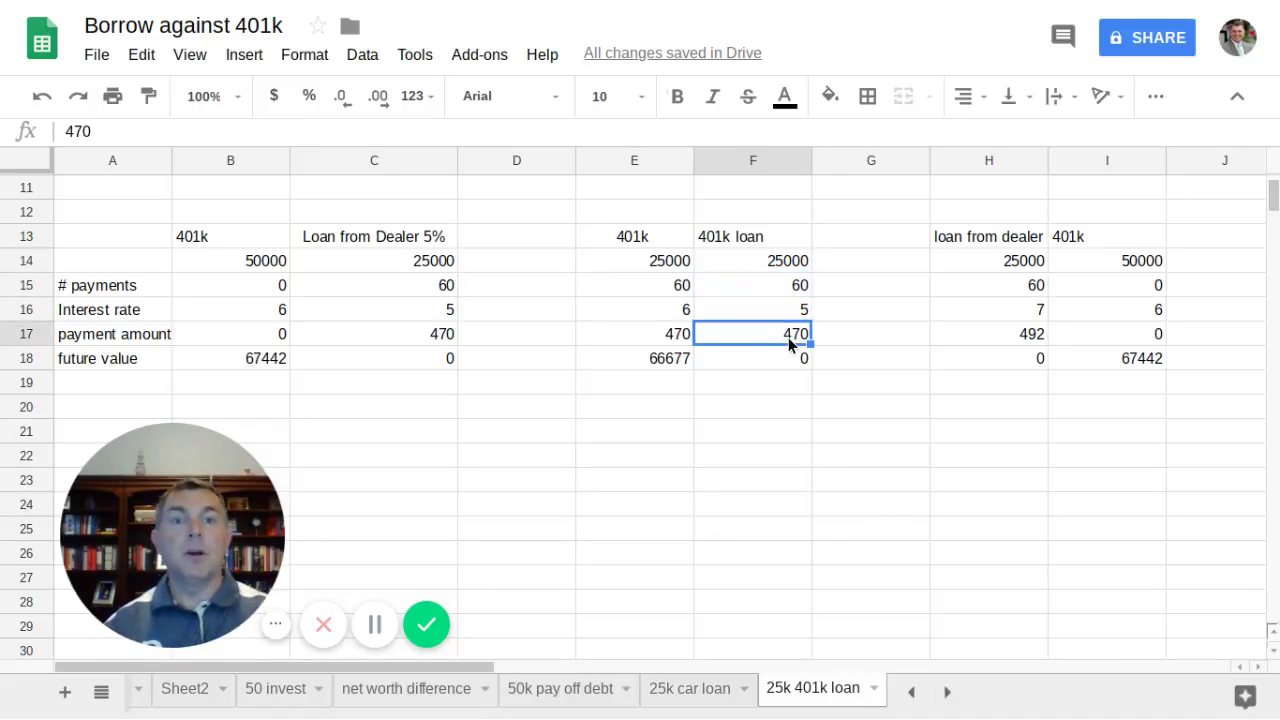
pyautogui.click(791, 360)
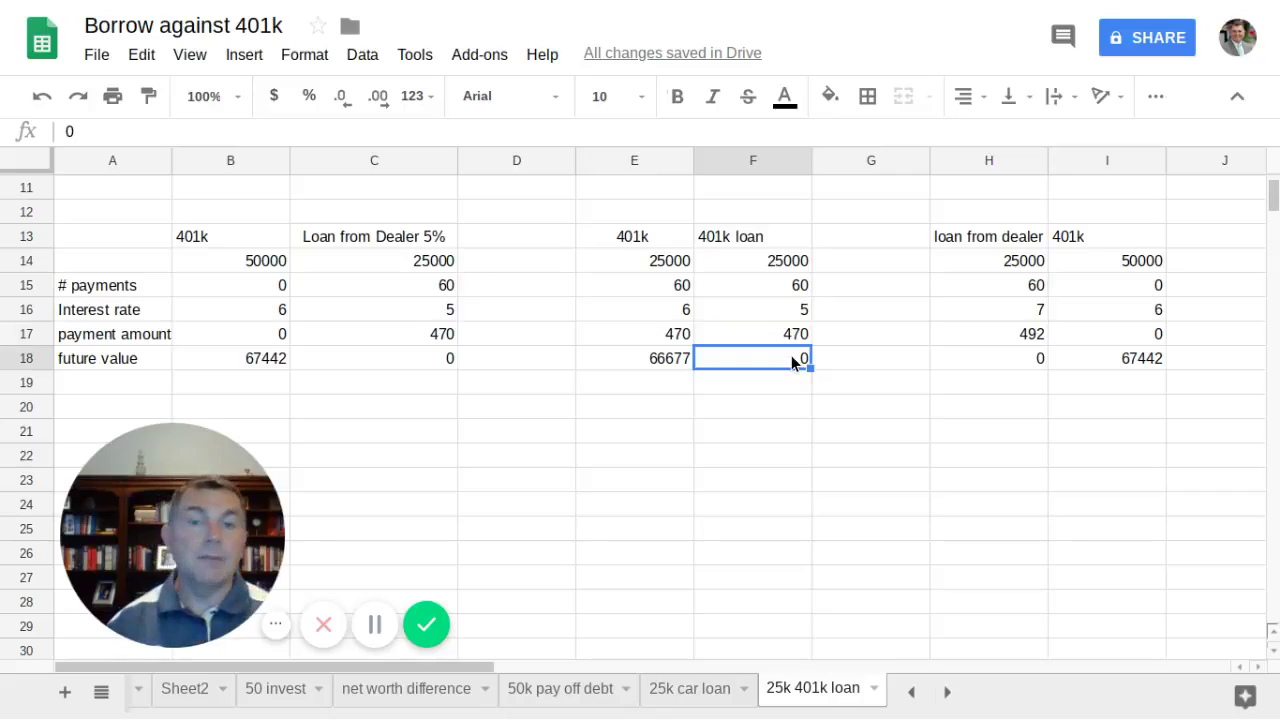
pyautogui.click(677, 261)
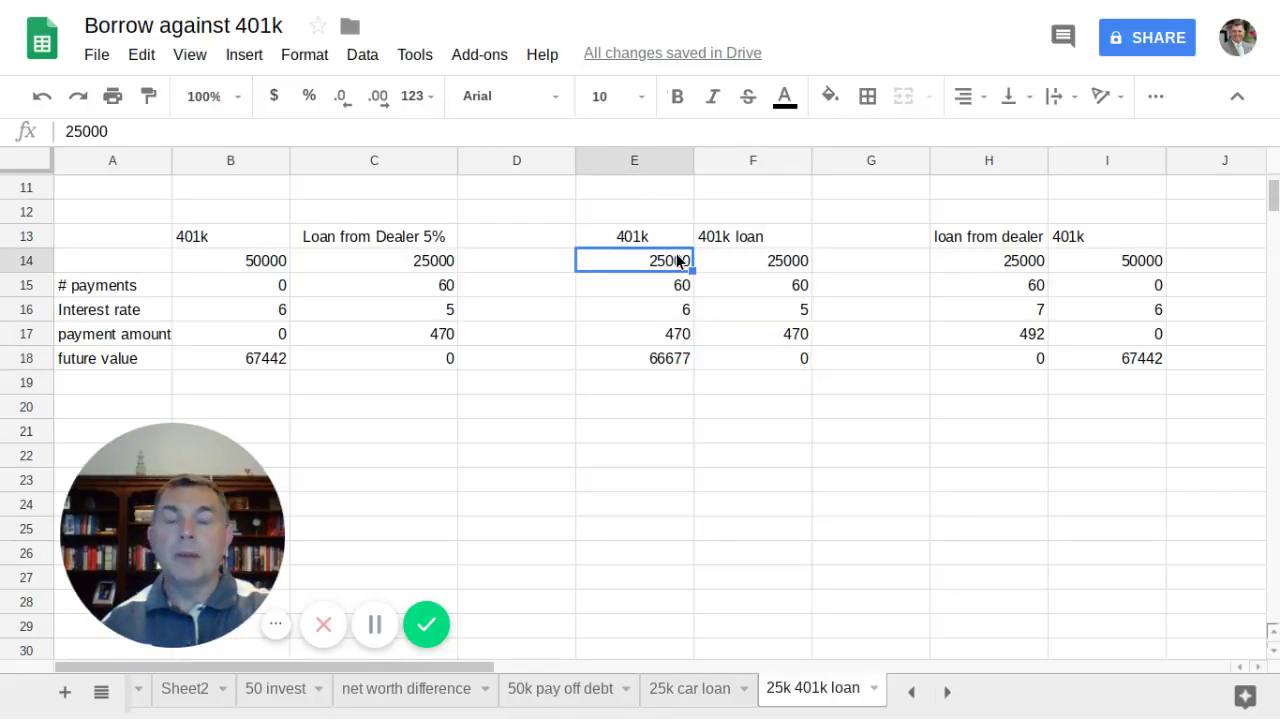
pyautogui.click(677, 309)
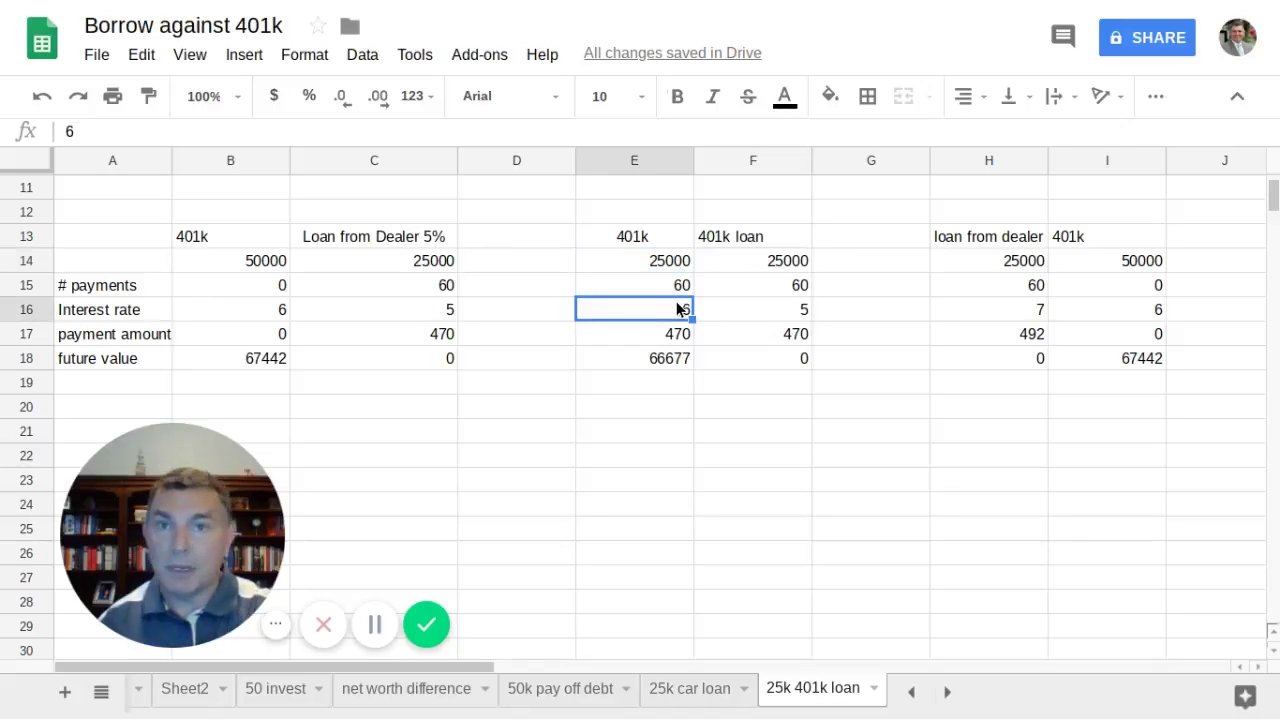
pyautogui.click(660, 358)
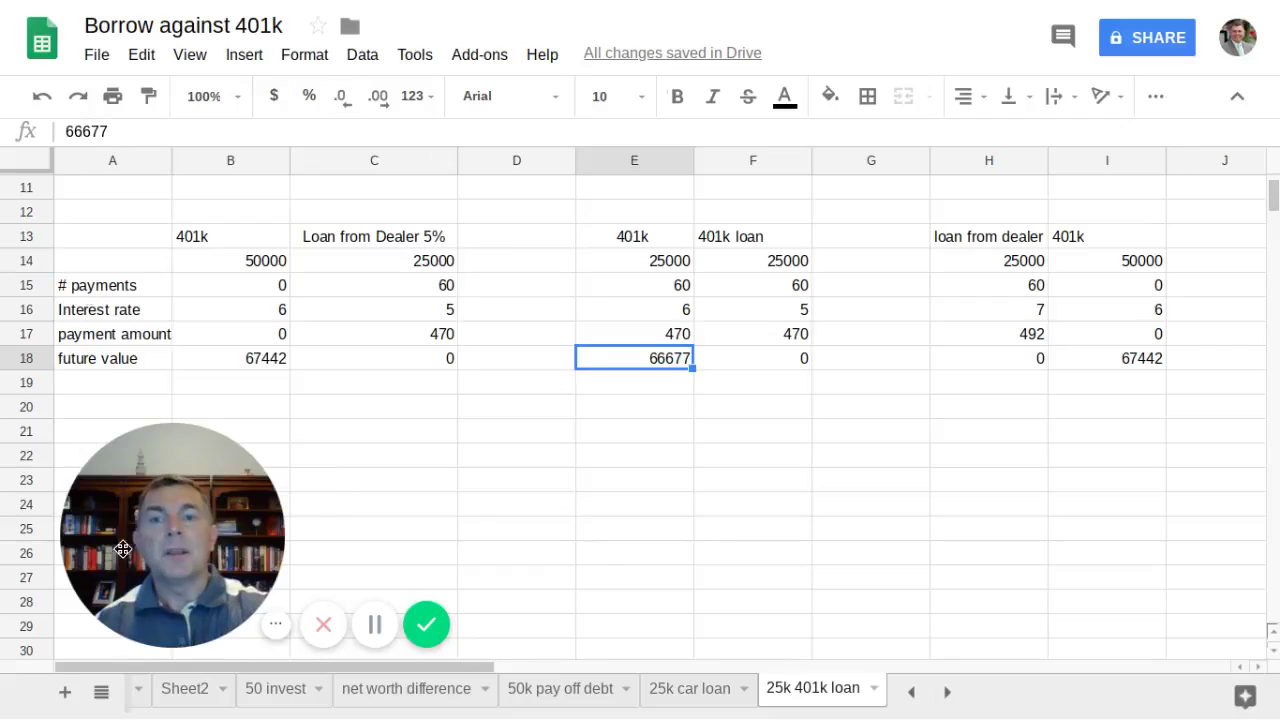
# Step: Compare the 5% dealer loan in column C with the 401k loan's rate and the remaining 401k's balance and growth rate
pyautogui.click(412, 240)
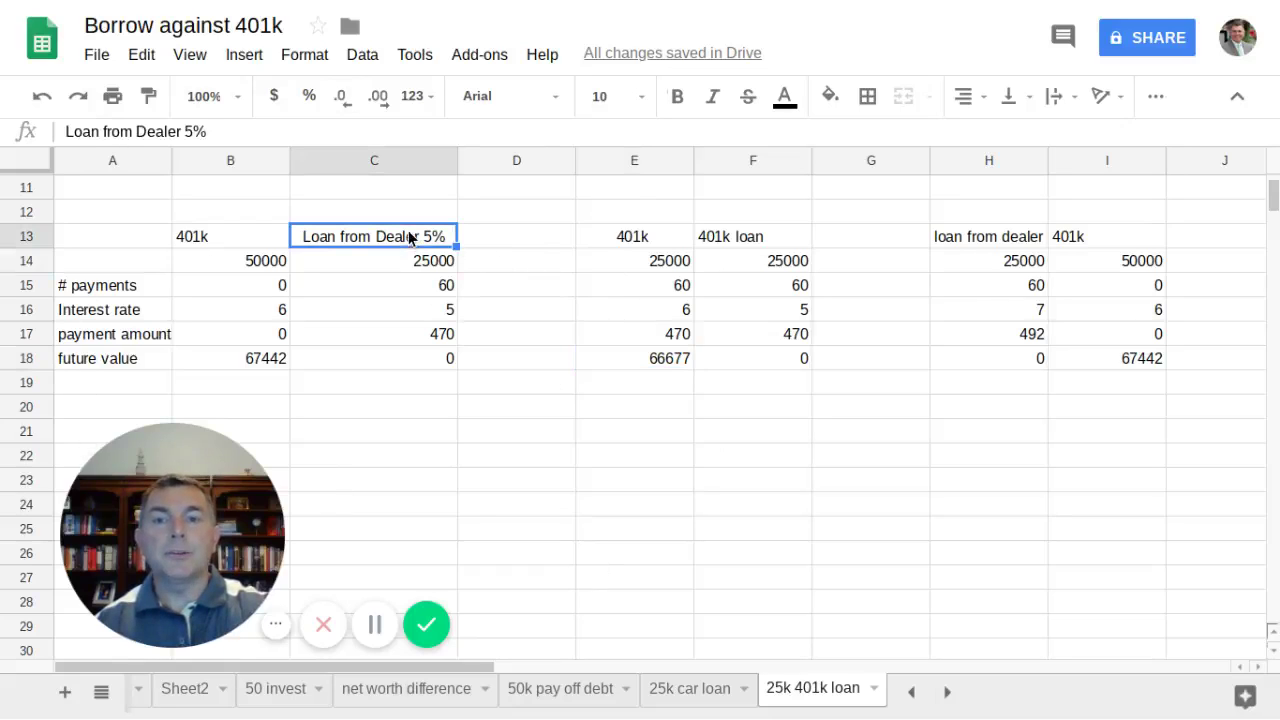
pyautogui.click(800, 309)
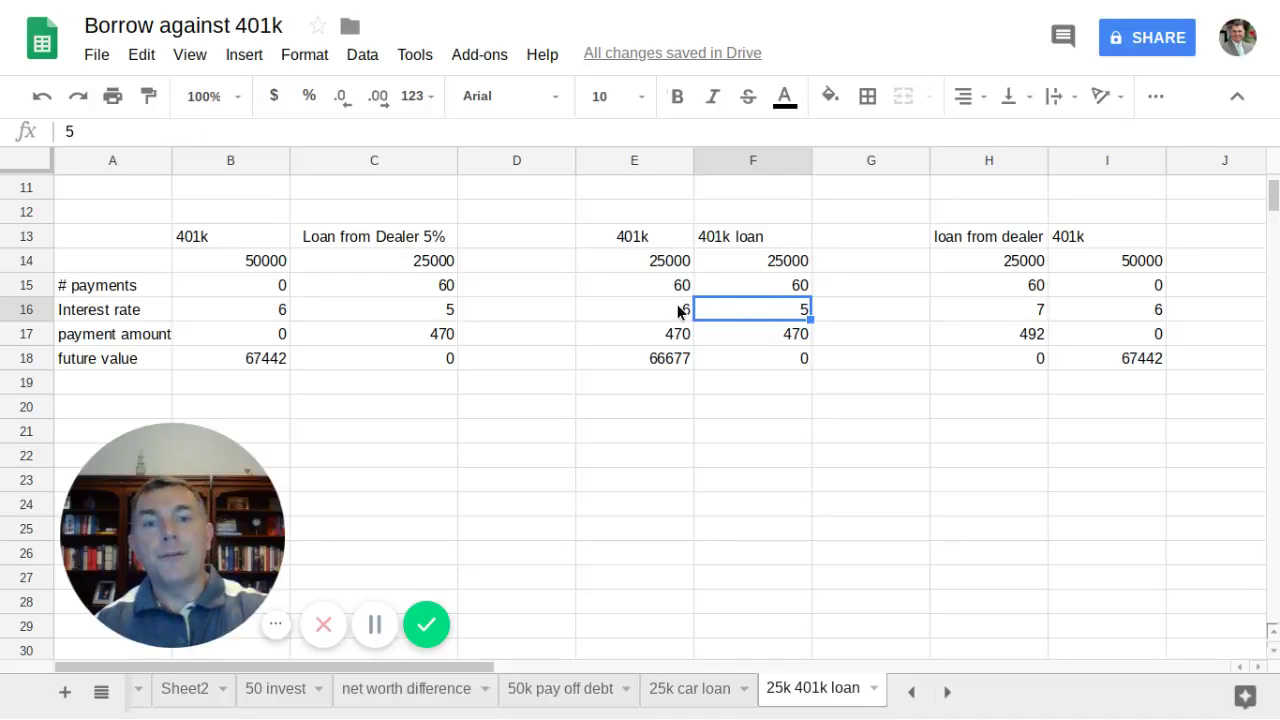
pyautogui.click(673, 258)
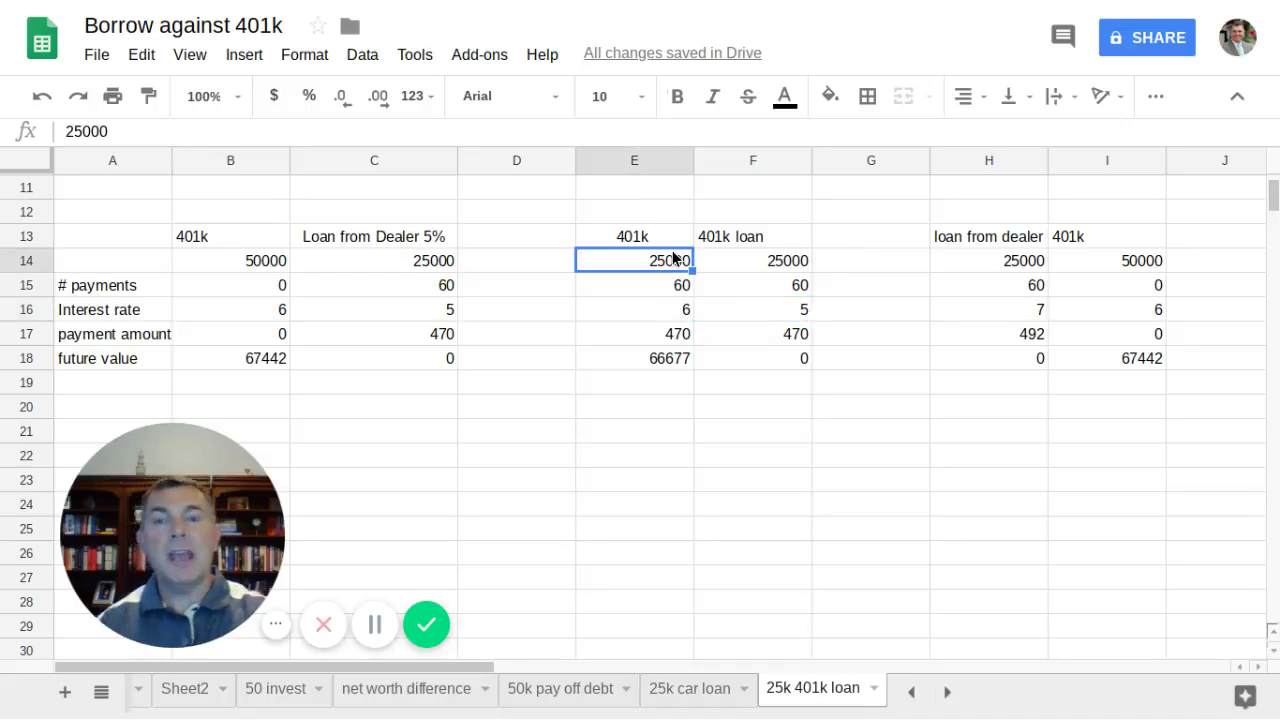
pyautogui.click(686, 312)
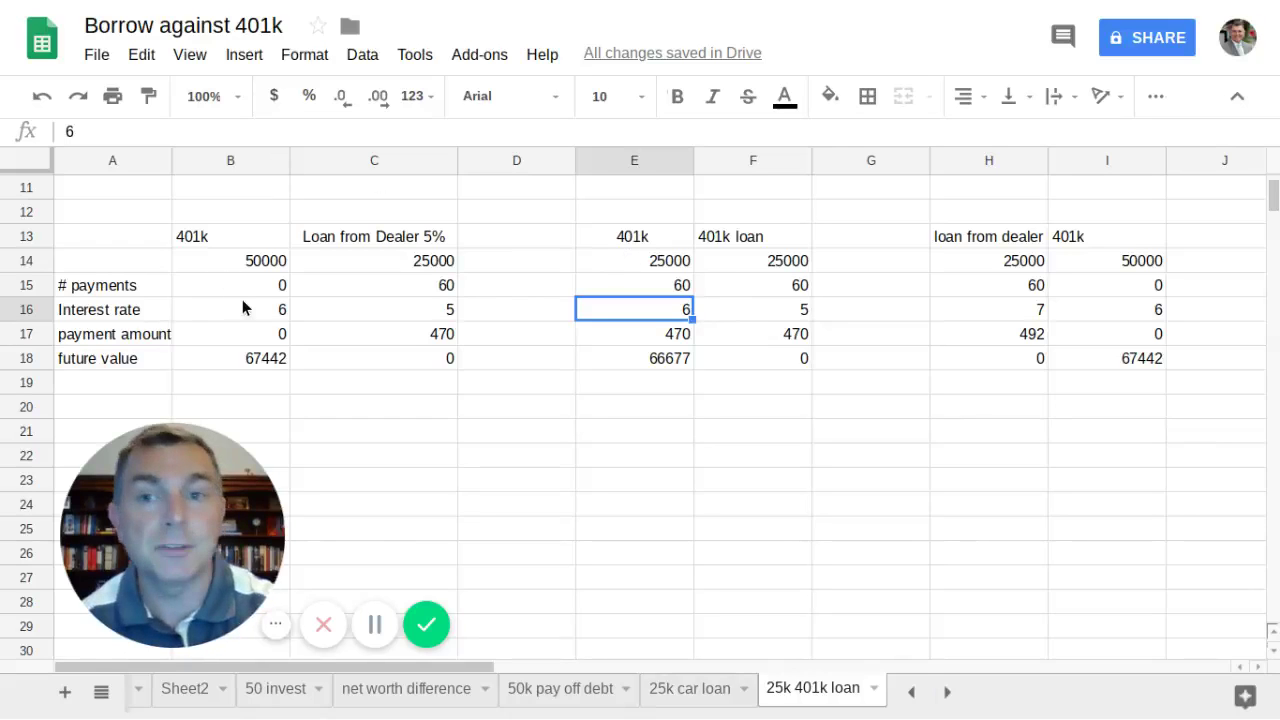
pyautogui.click(424, 243)
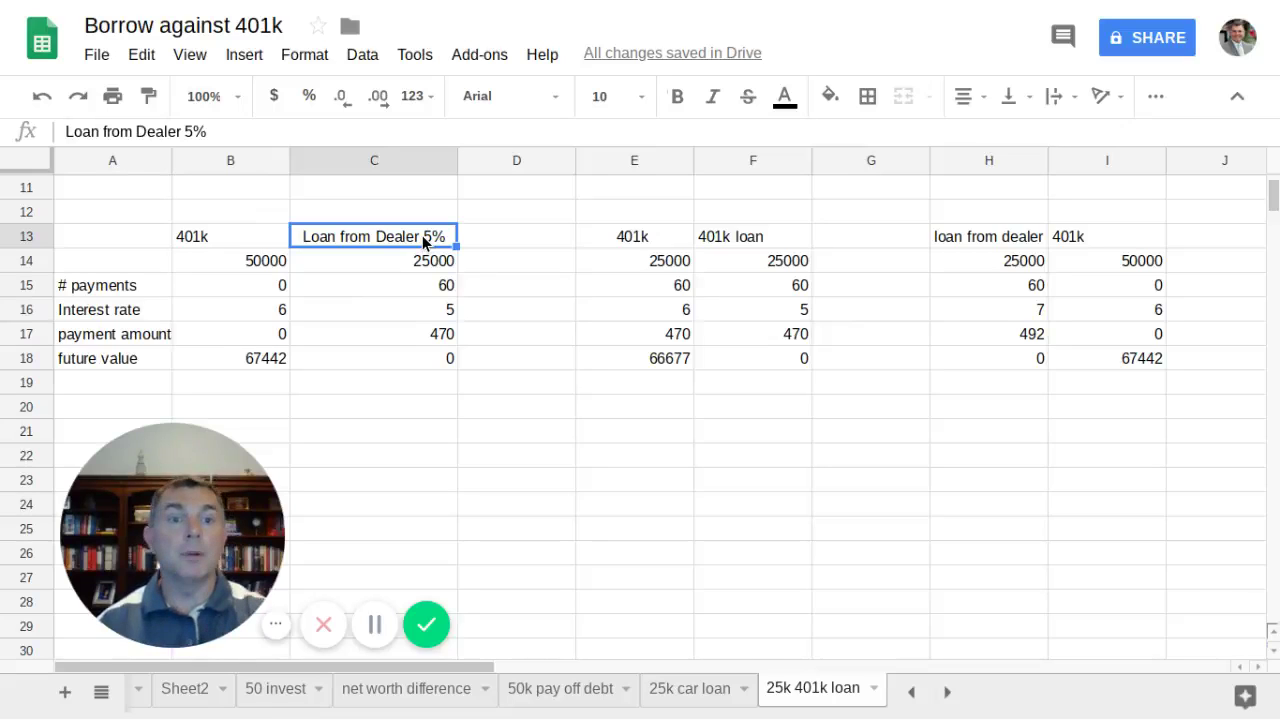
# Step: Review the 7% dealer loan scenario in columns H and I, checking the 401k's starting balance, interest rate and future value
pyautogui.hscroll(6, 817, 268)
pyautogui.hscroll(-1, 817, 268)
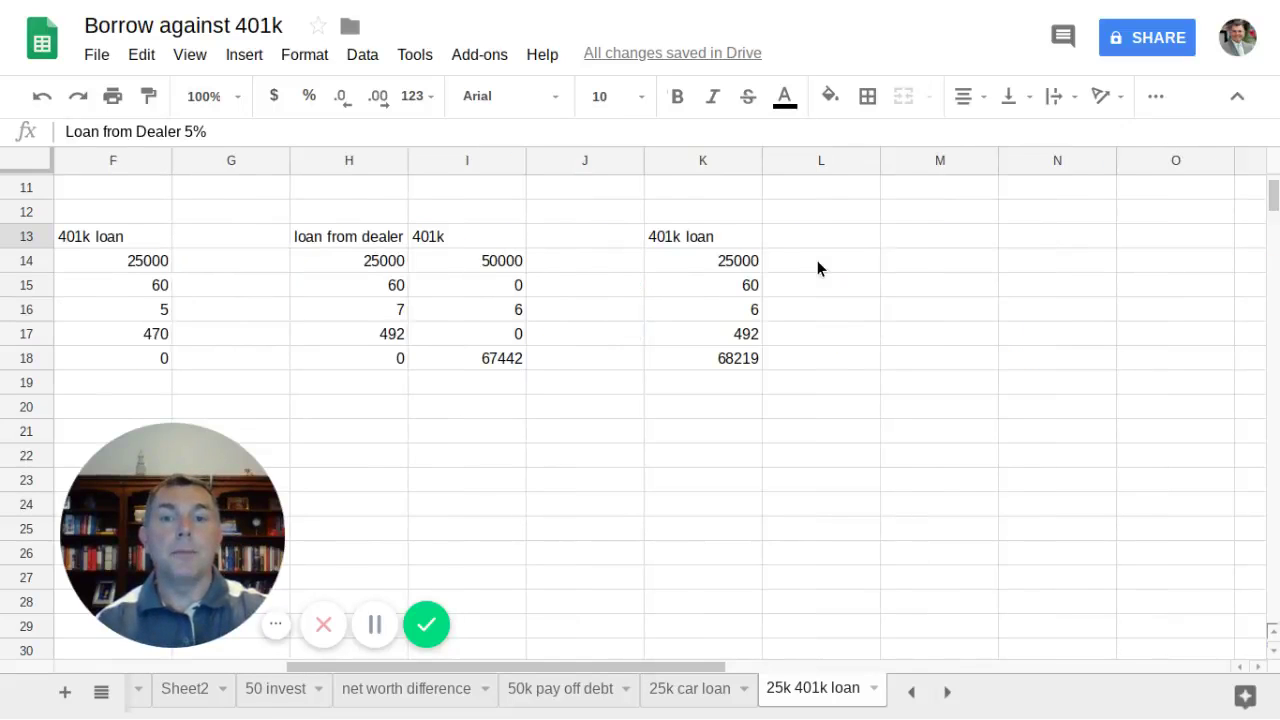
pyautogui.click(382, 243)
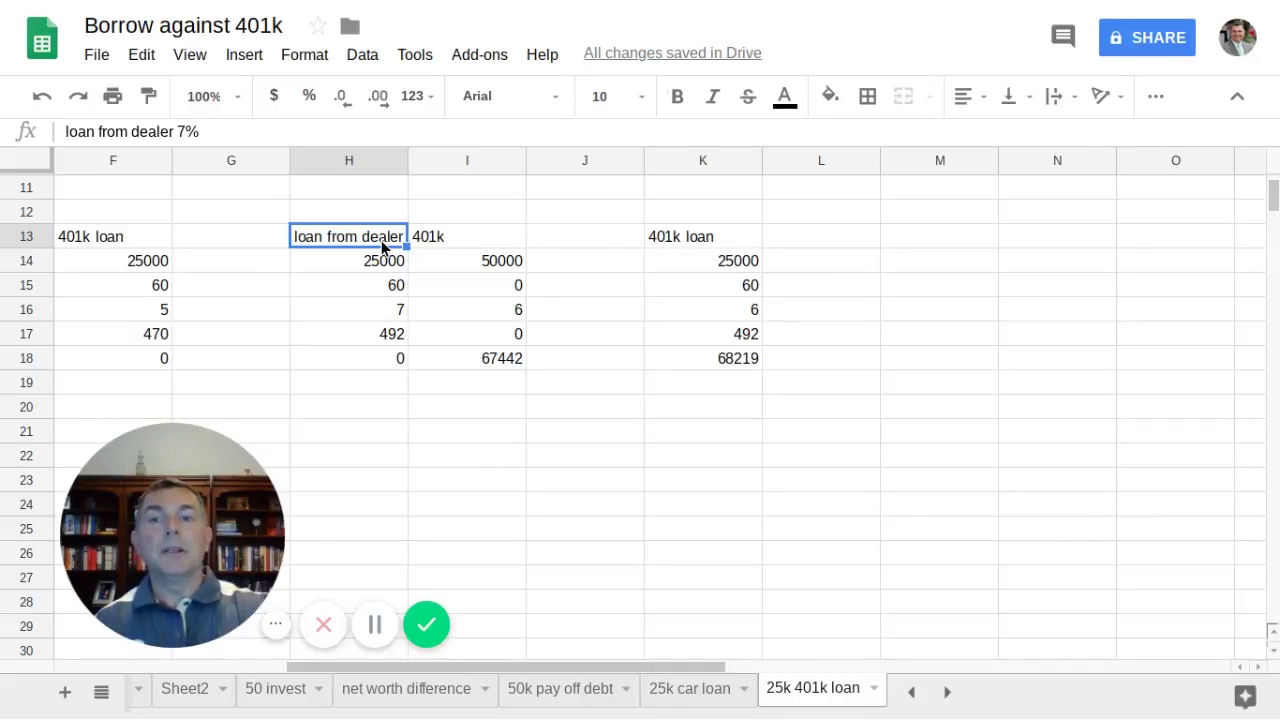
pyautogui.click(466, 261)
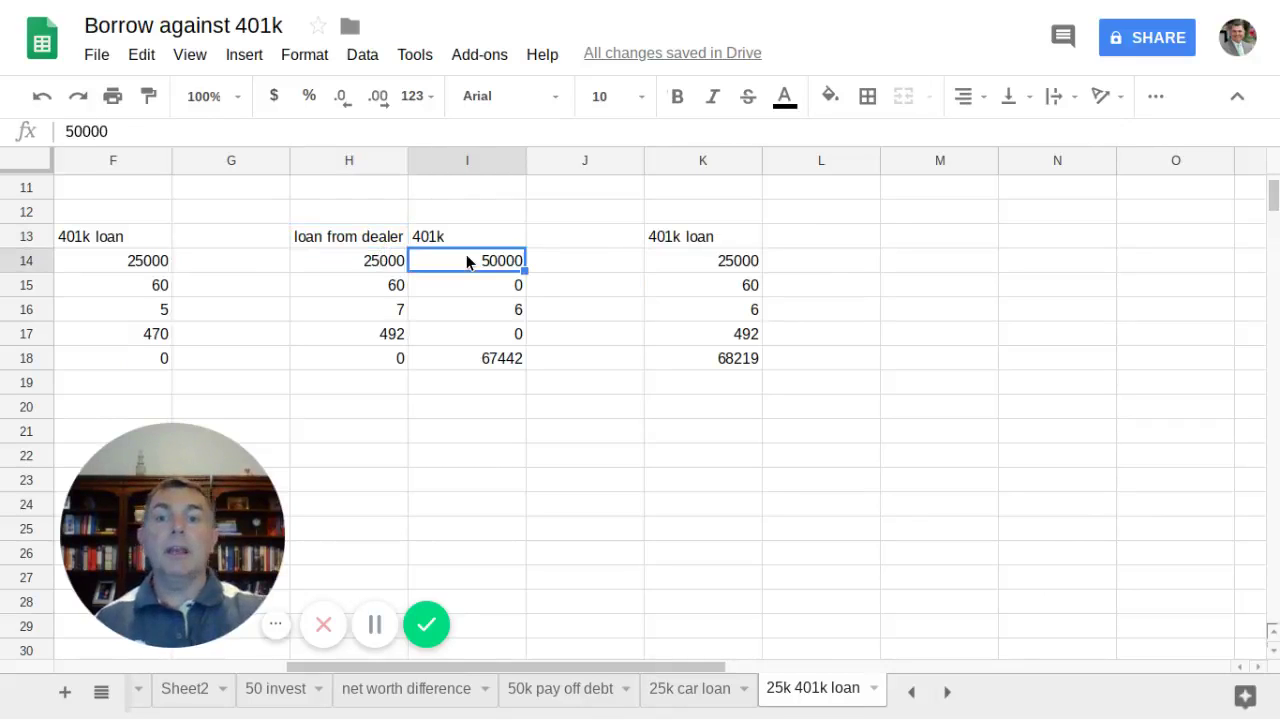
pyautogui.click(514, 315)
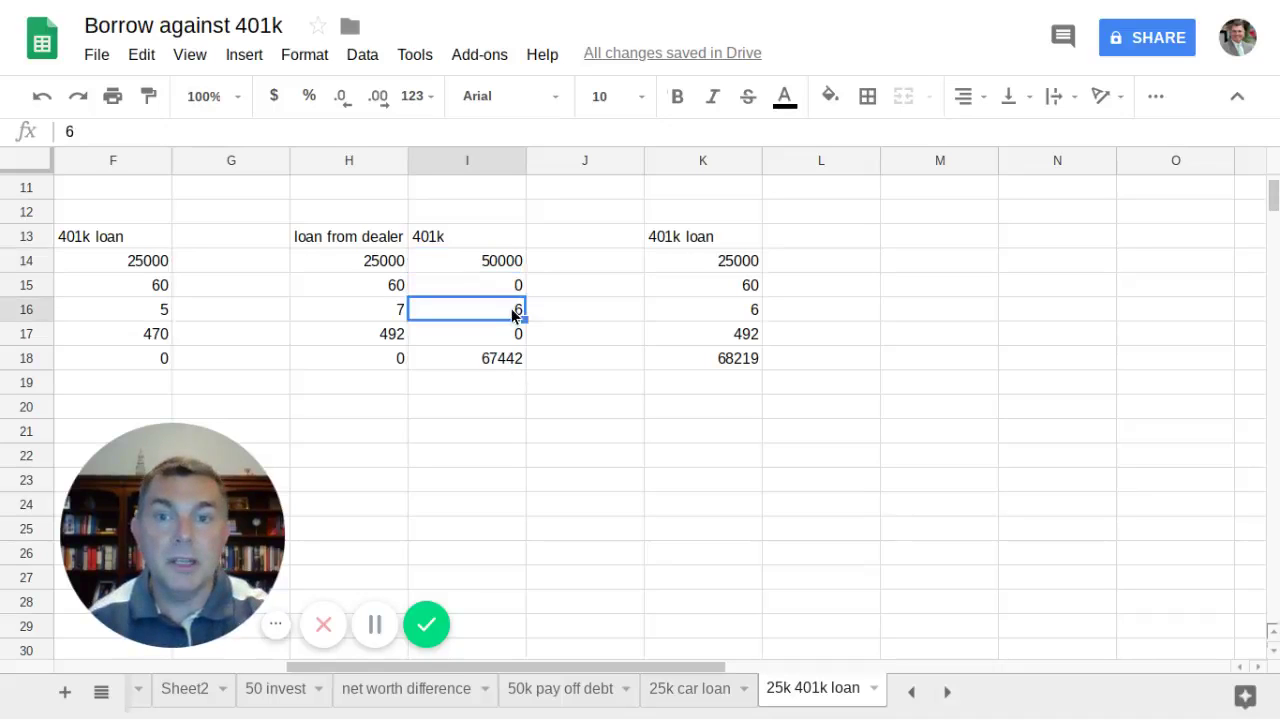
pyautogui.click(502, 364)
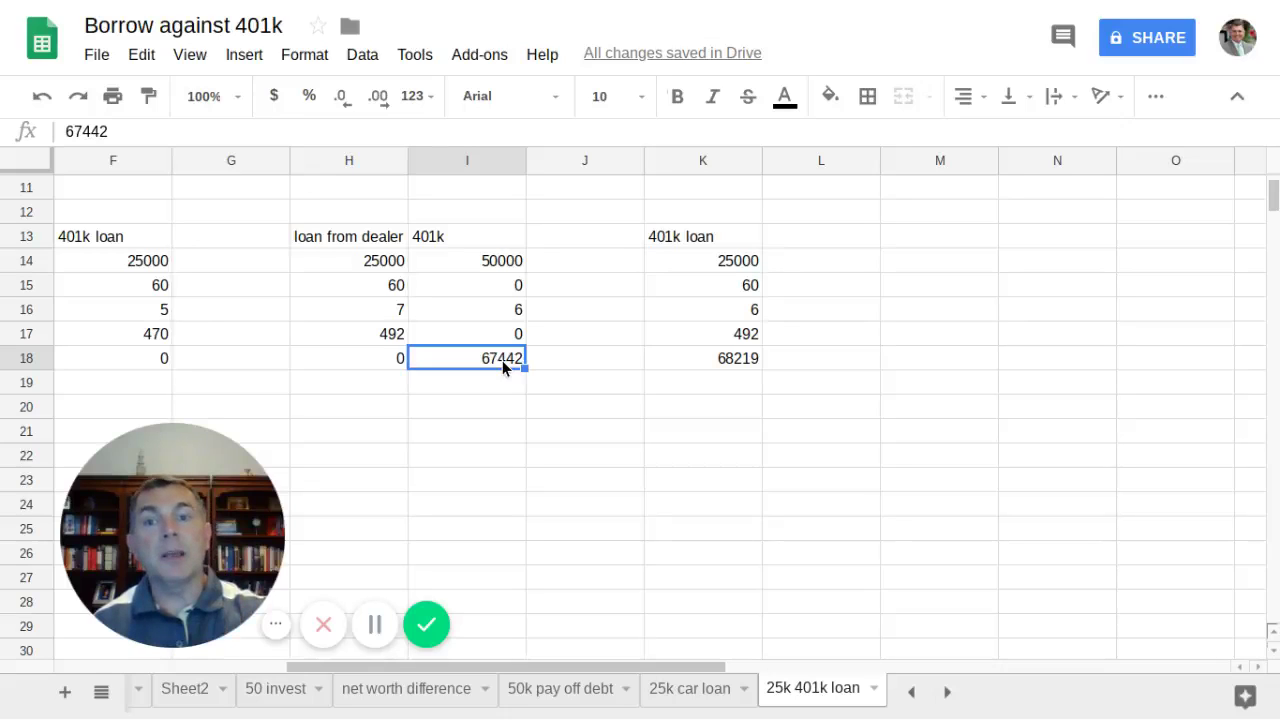
# Step: Review the 7% dealer loan's amount, payment amount, interest rate and future value in column H against the 401k's future value in column I
pyautogui.click(383, 263)
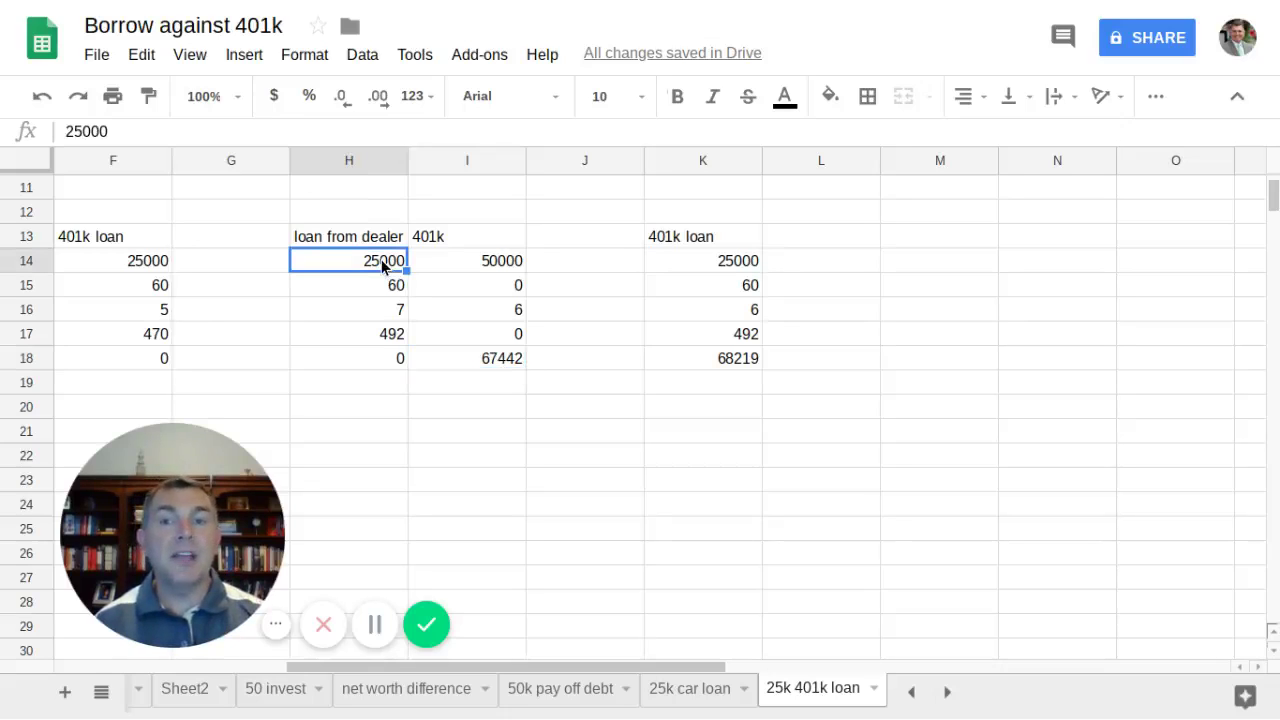
pyautogui.click(375, 343)
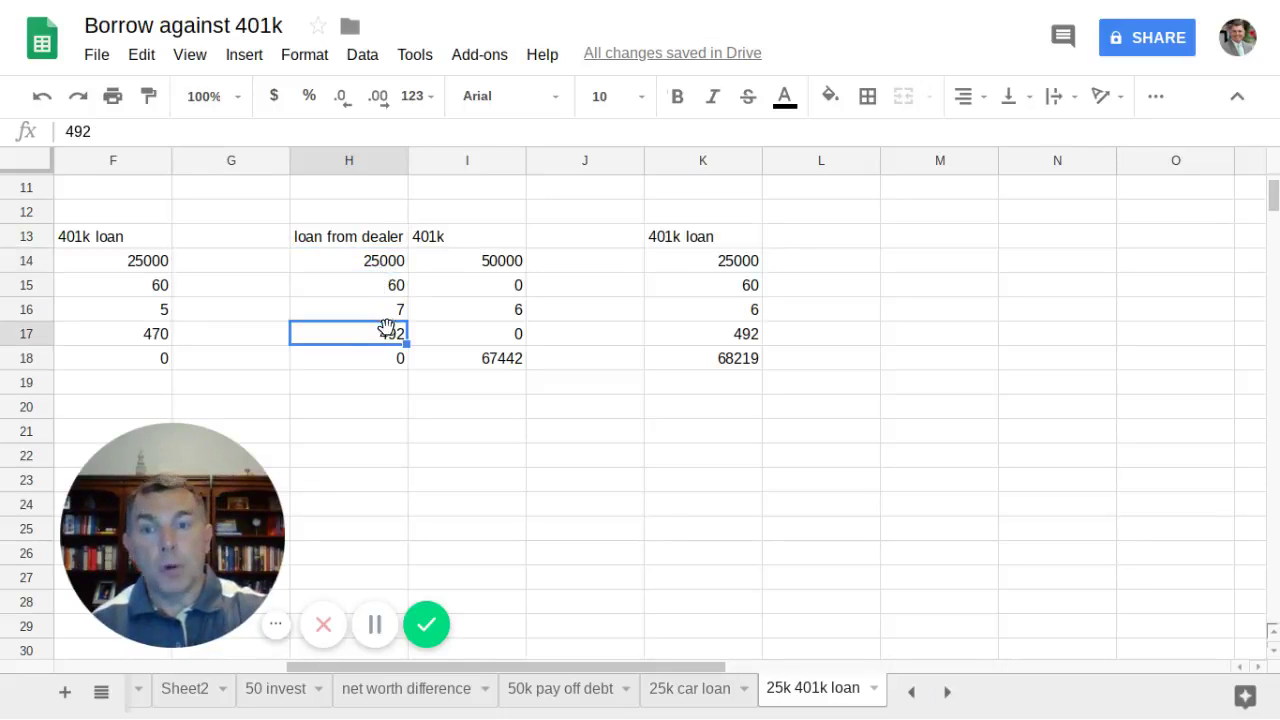
pyautogui.click(371, 300)
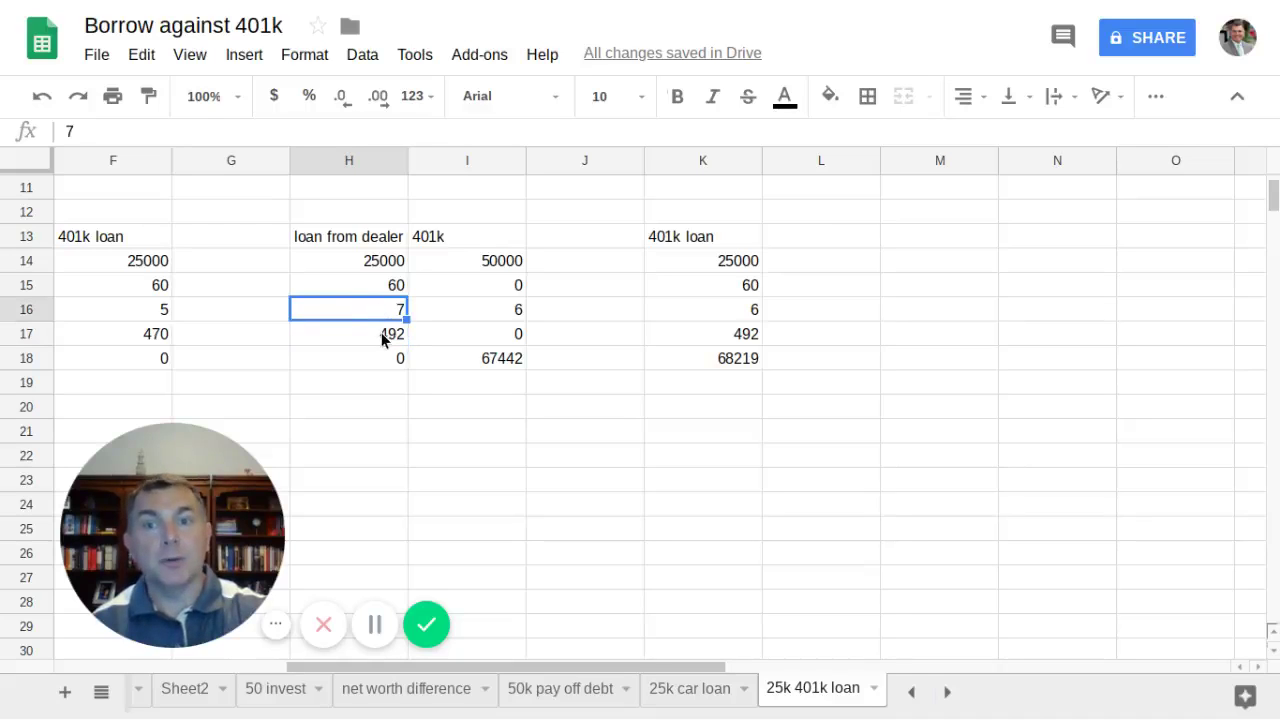
pyautogui.click(391, 358)
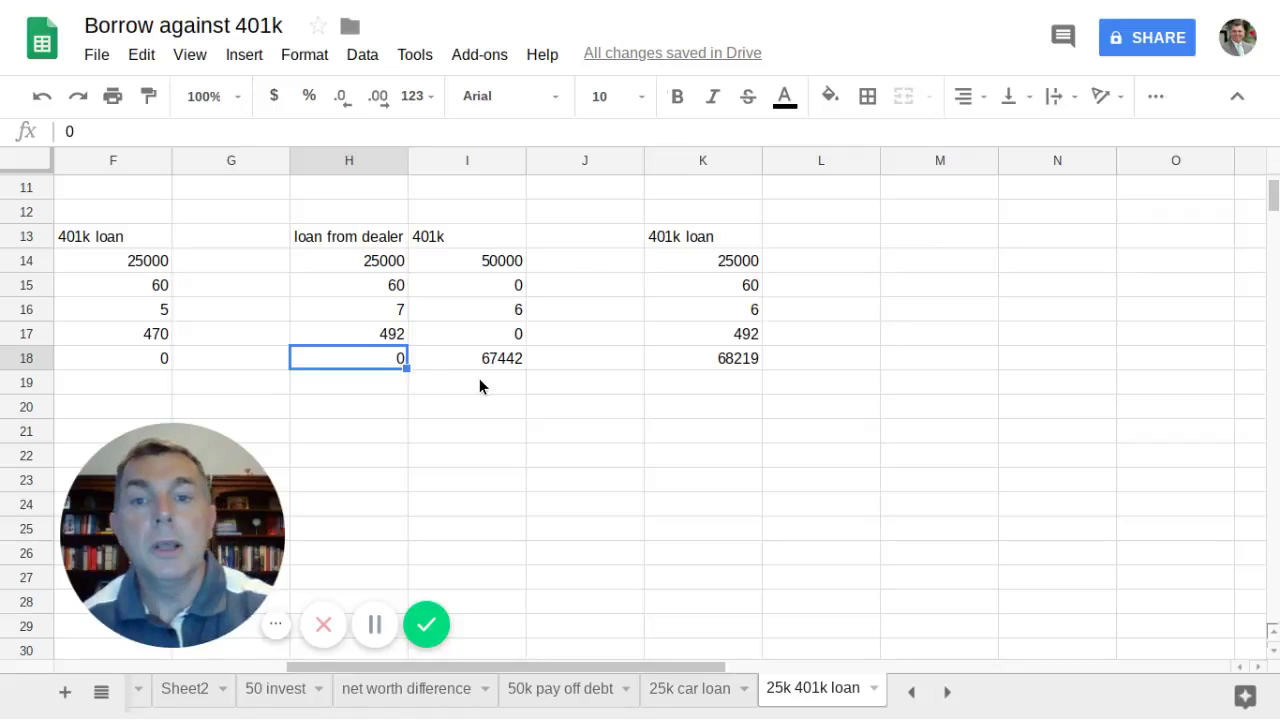
pyautogui.click(497, 358)
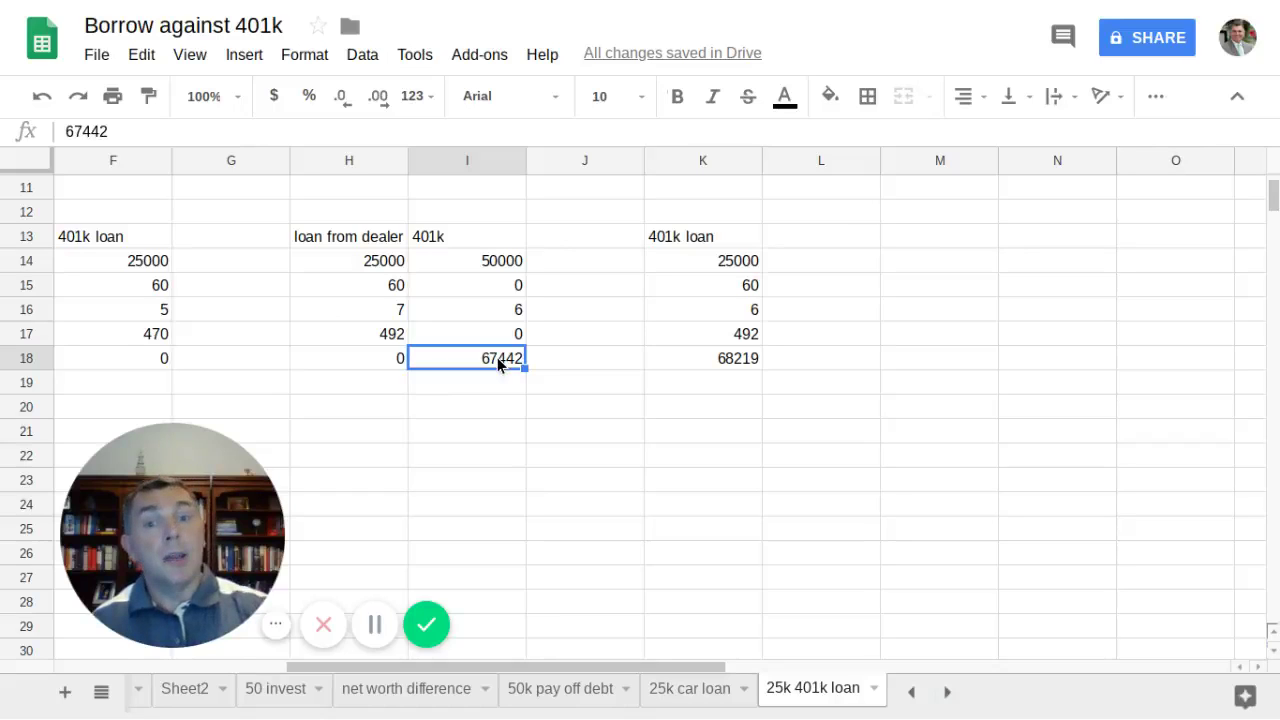
# Step: Compare the payment amount of the 401k loan in column K with the payments in columns F and H
pyautogui.click(743, 265)
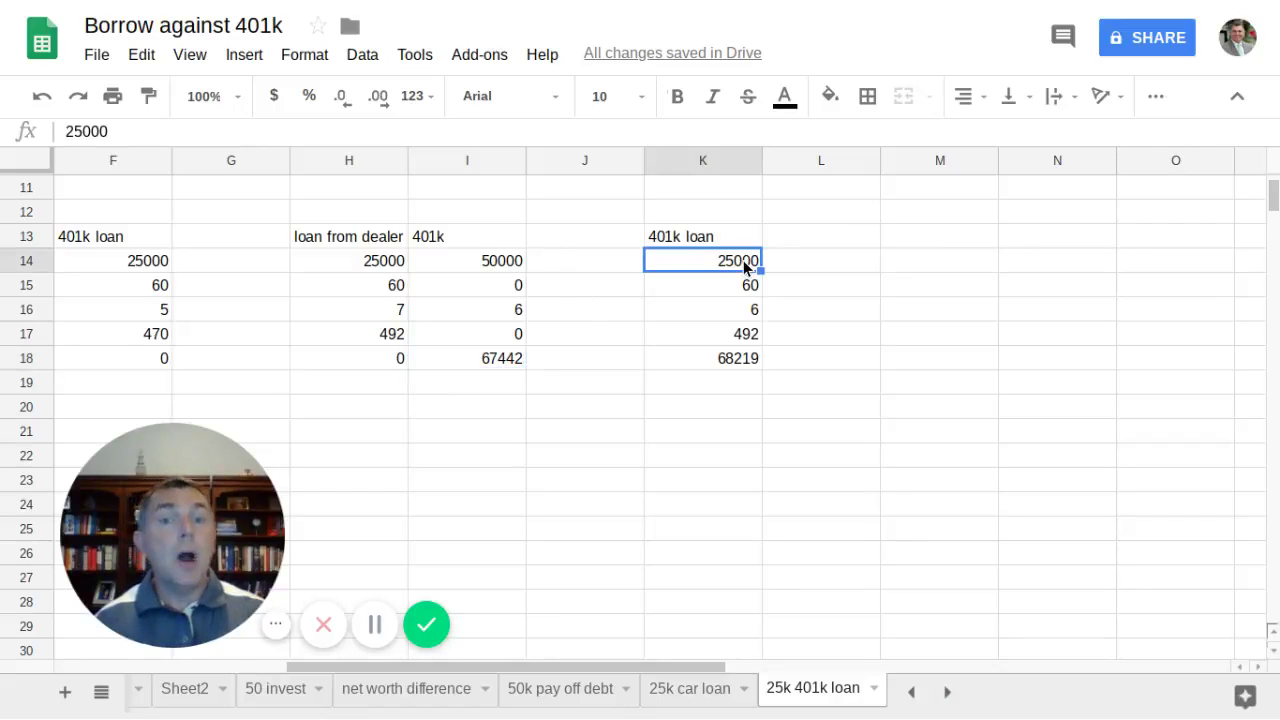
pyautogui.click(727, 333)
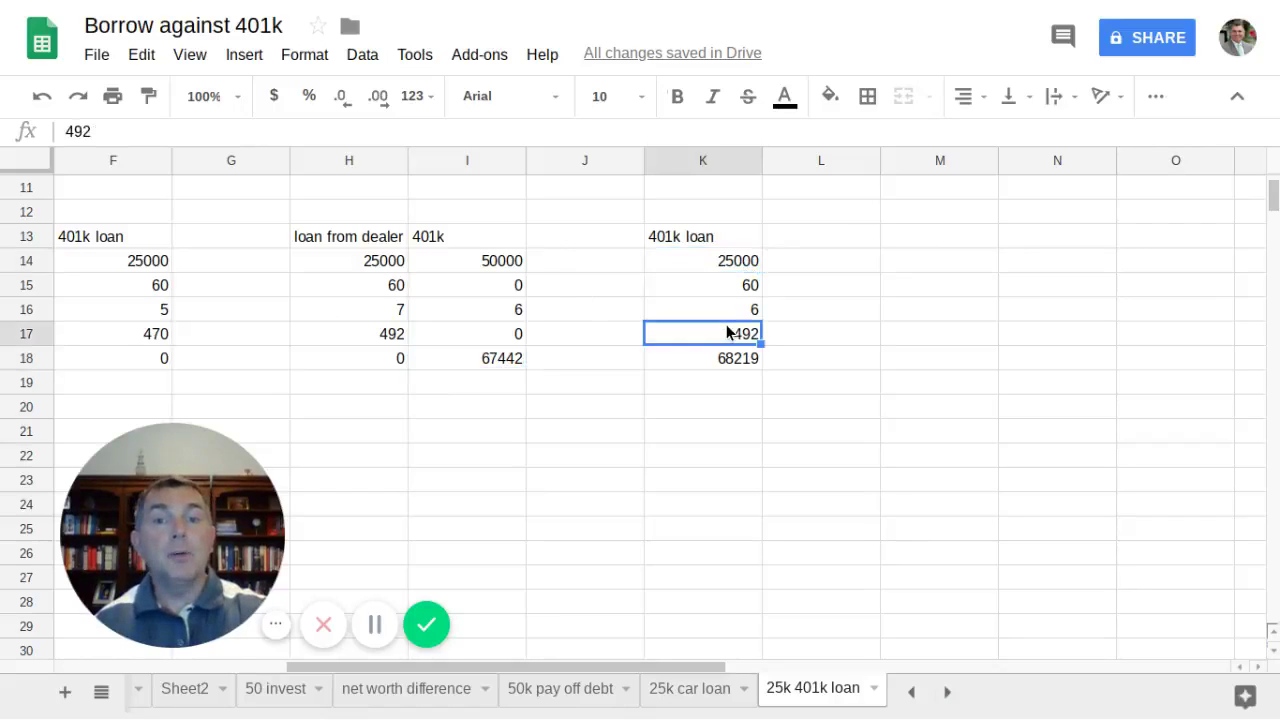
pyautogui.hscroll(-5, 726, 333)
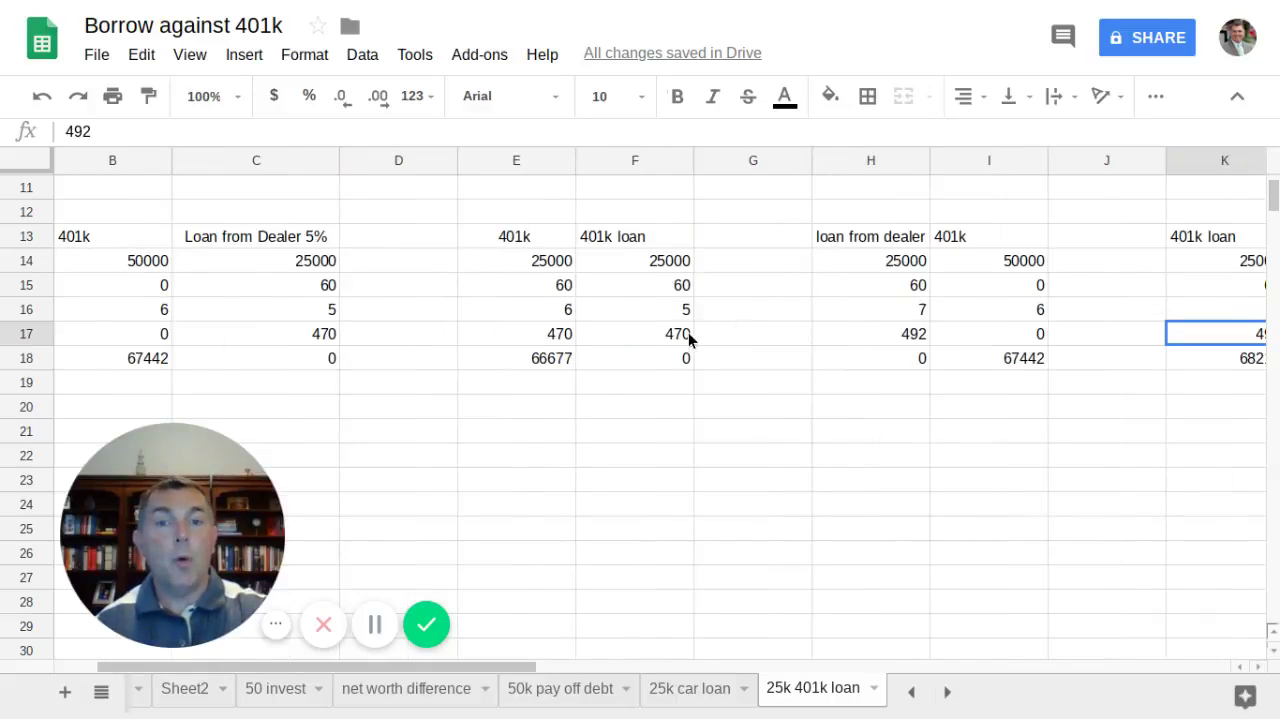
pyautogui.click(683, 333)
pyautogui.hscroll(4, 853, 331)
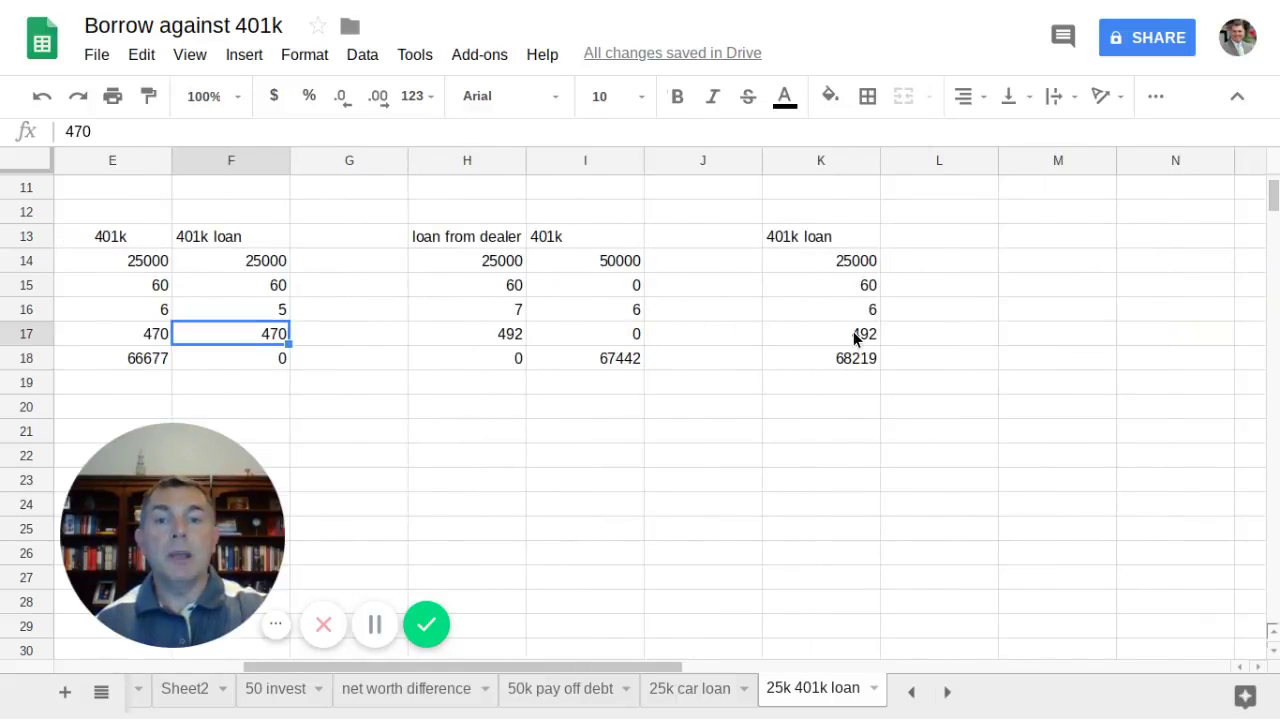
pyautogui.click(494, 334)
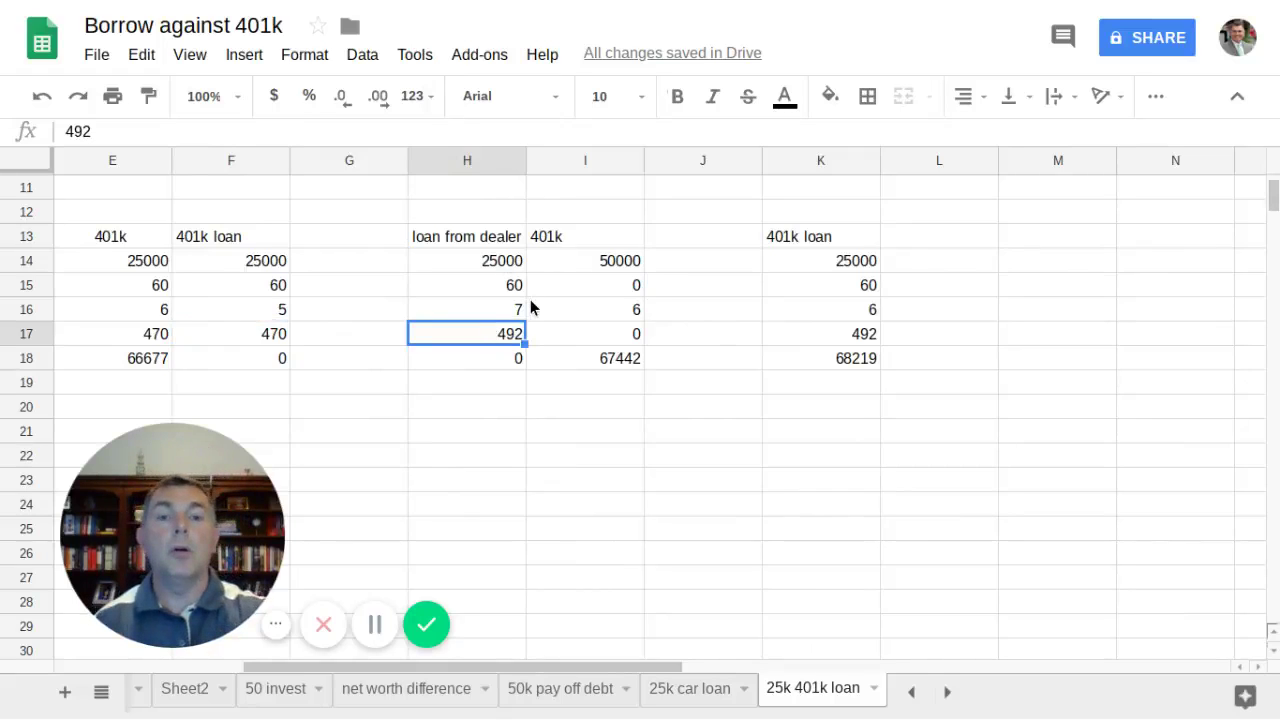
# Step: Examine the 401k loan scenario in column K: starting amount, number of payments, interest rate, payment amount and future value
pyautogui.click(873, 266)
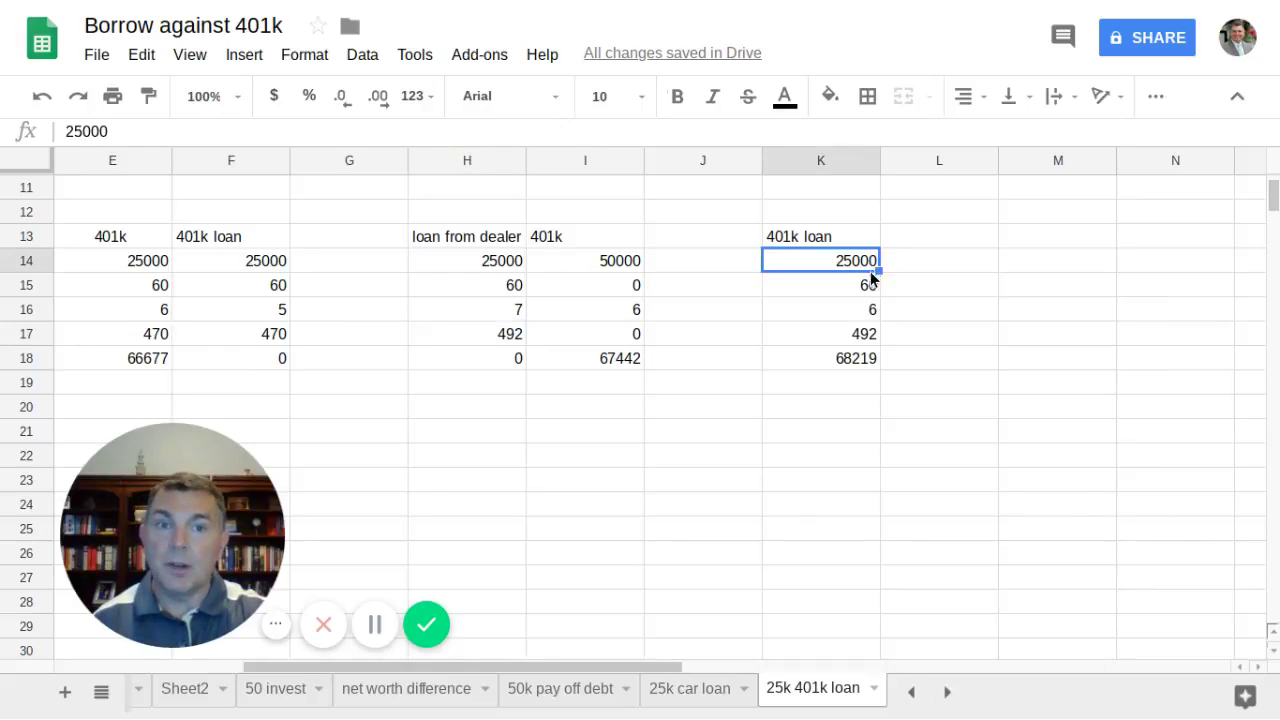
pyautogui.click(865, 290)
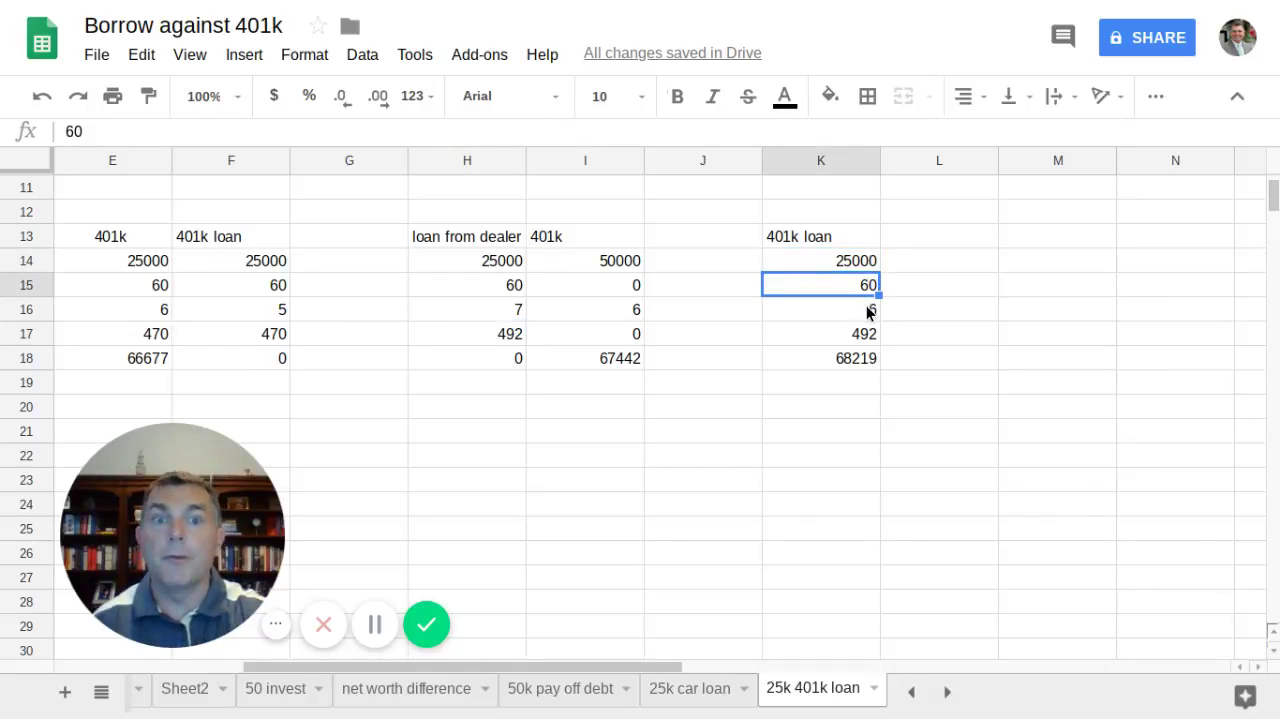
pyautogui.click(870, 311)
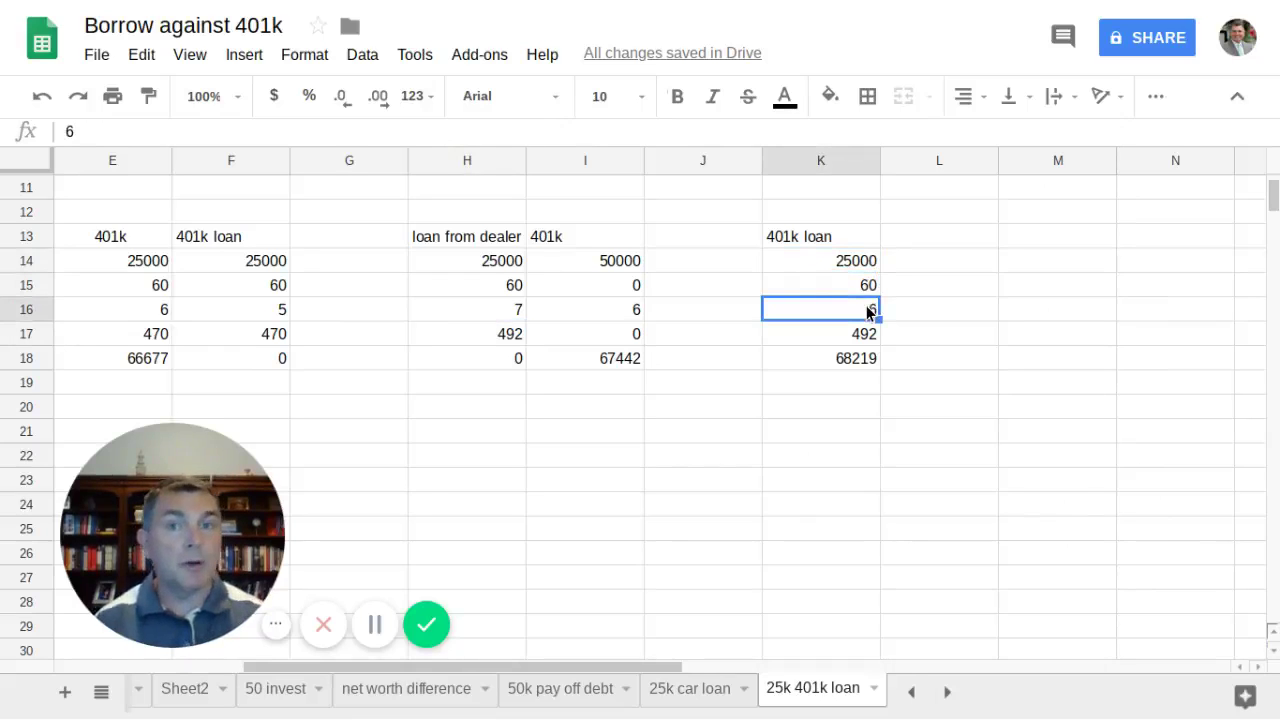
pyautogui.click(846, 340)
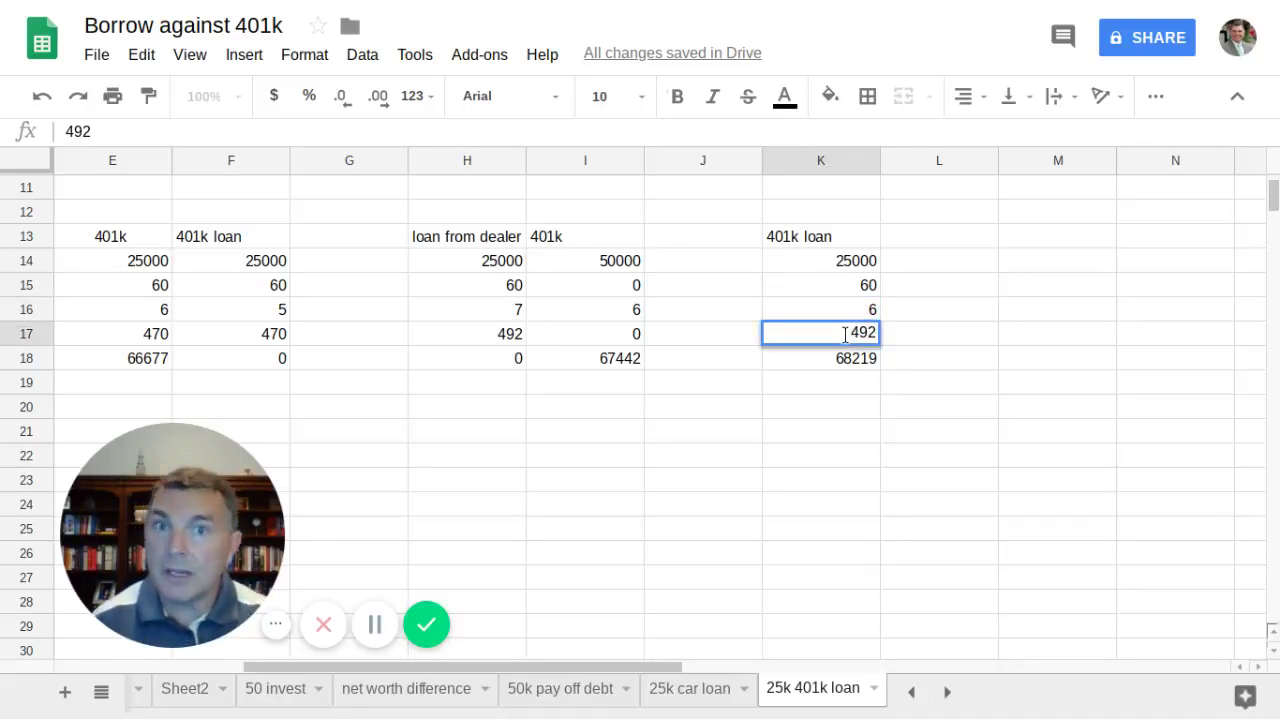
pyautogui.click(855, 364)
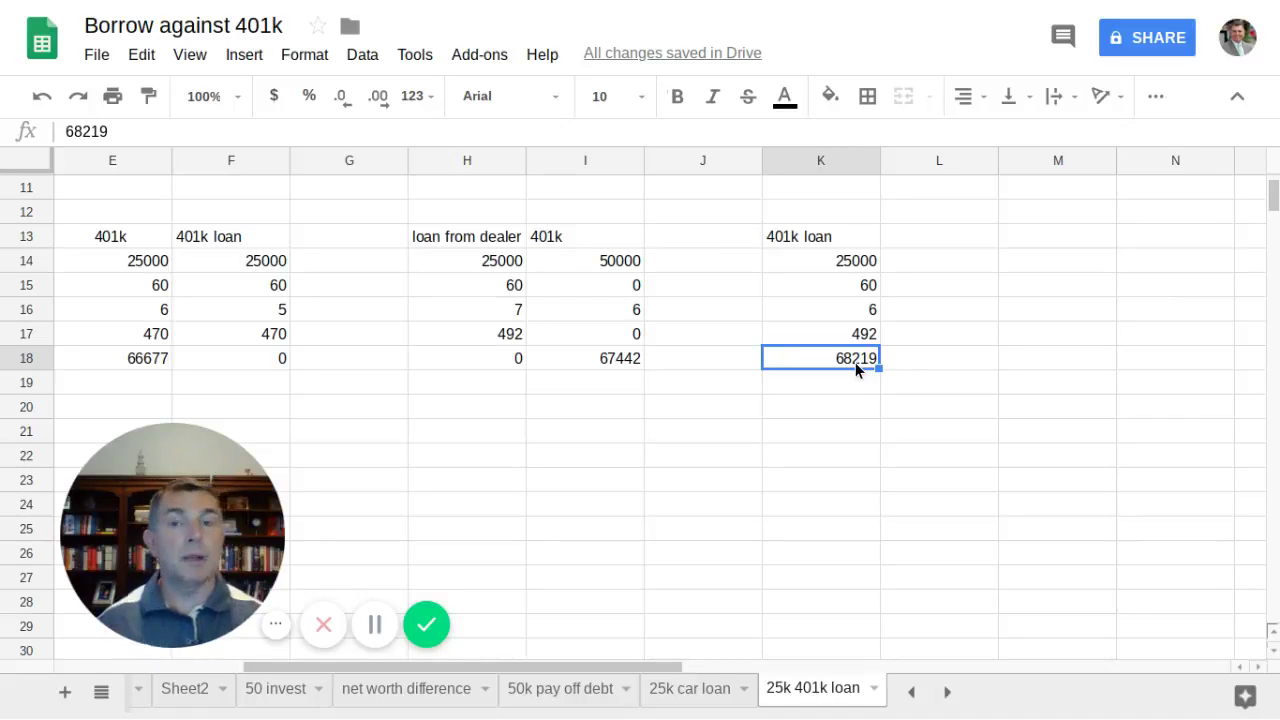
# Step: Compare the starting amounts of the 5% dealer loan in column C and the 401k loan in column F
pyautogui.hscroll(-5, 855, 362)
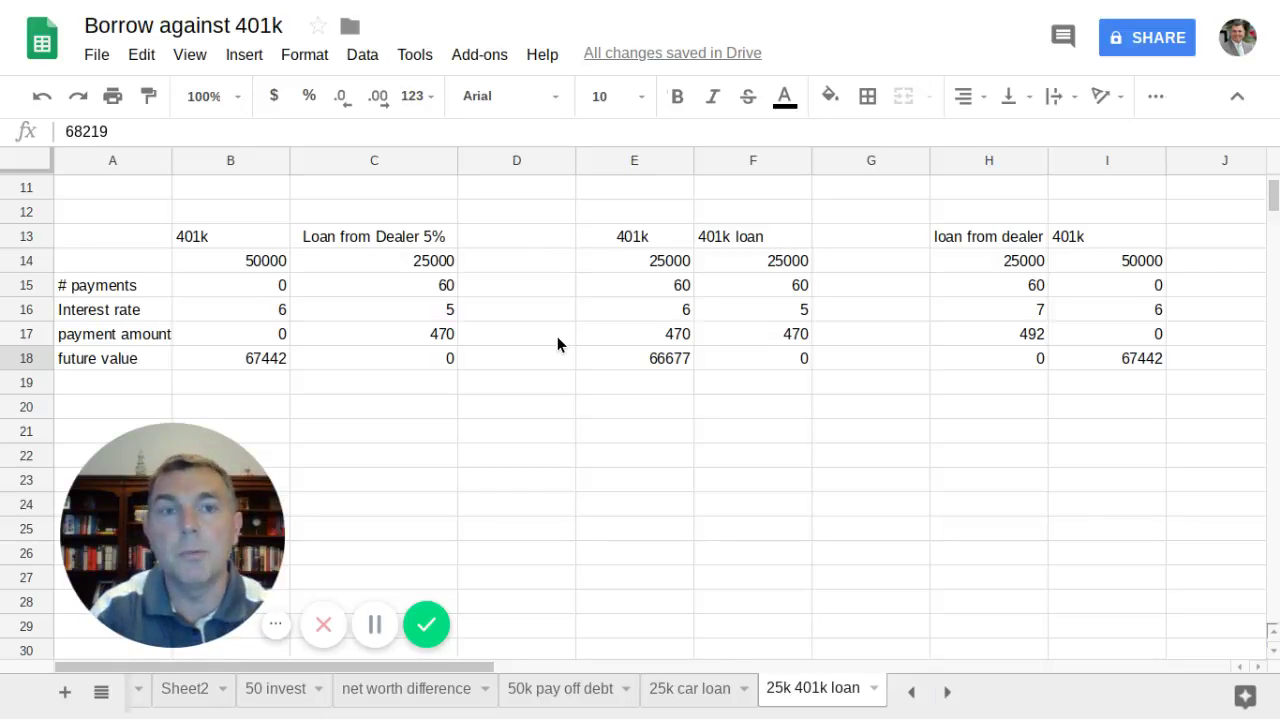
pyautogui.hscroll(3, 557, 336)
pyautogui.hscroll(-3, 557, 336)
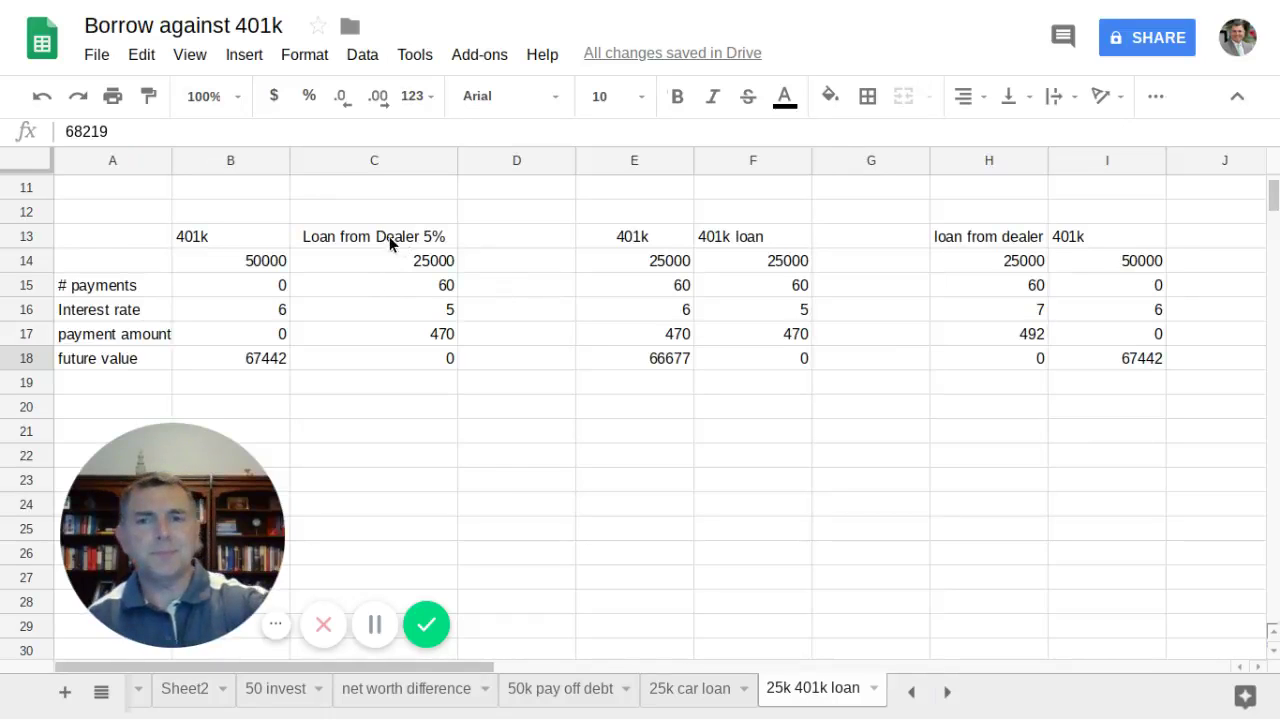
pyautogui.click(401, 262)
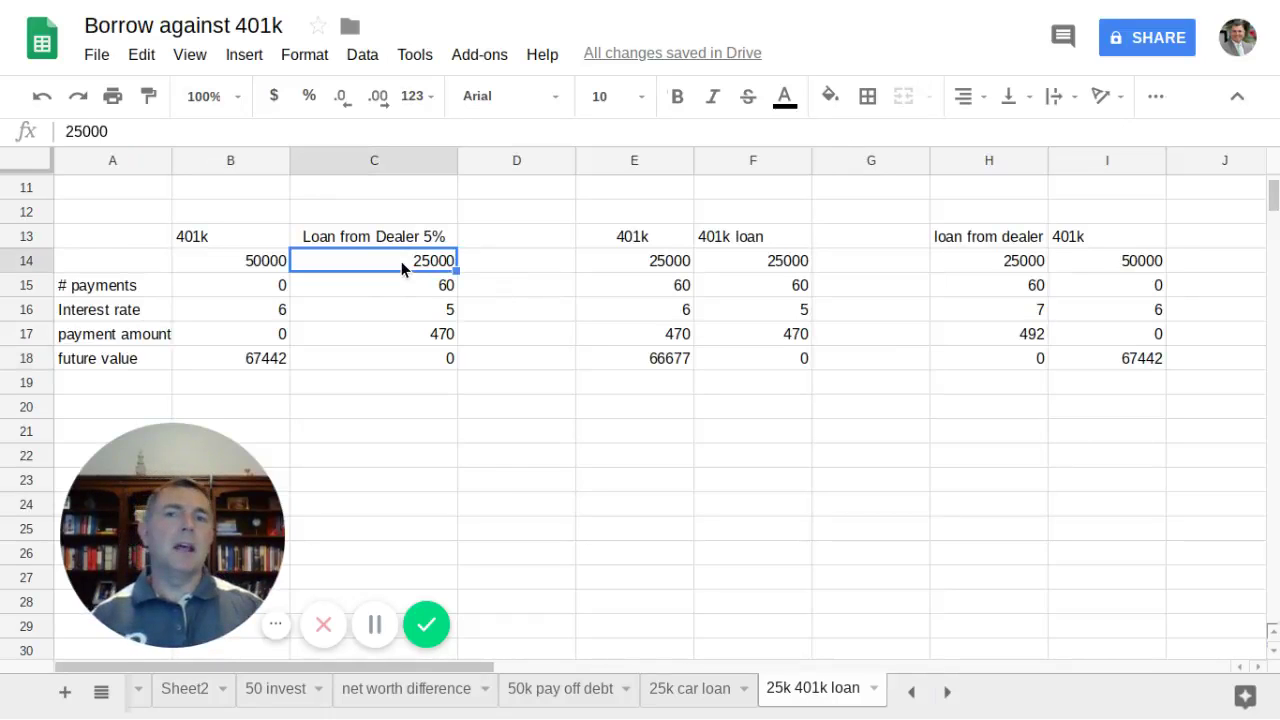
pyautogui.click(763, 260)
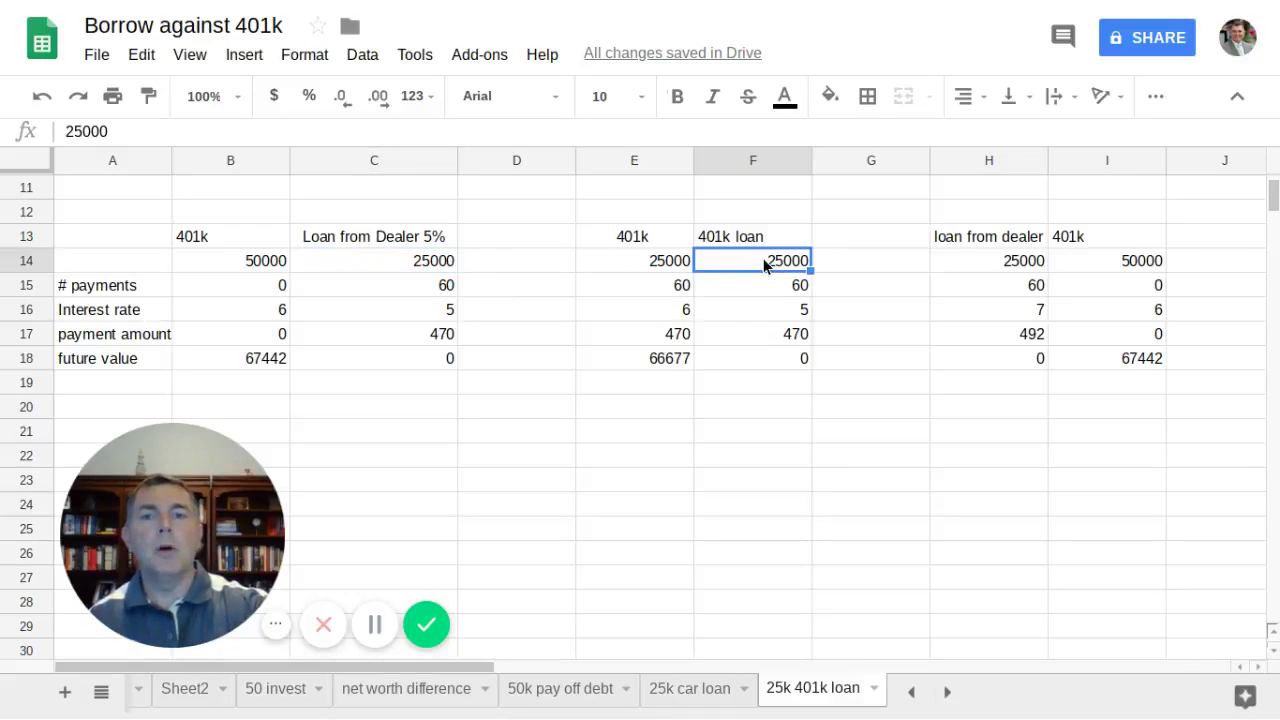
pyautogui.click(421, 262)
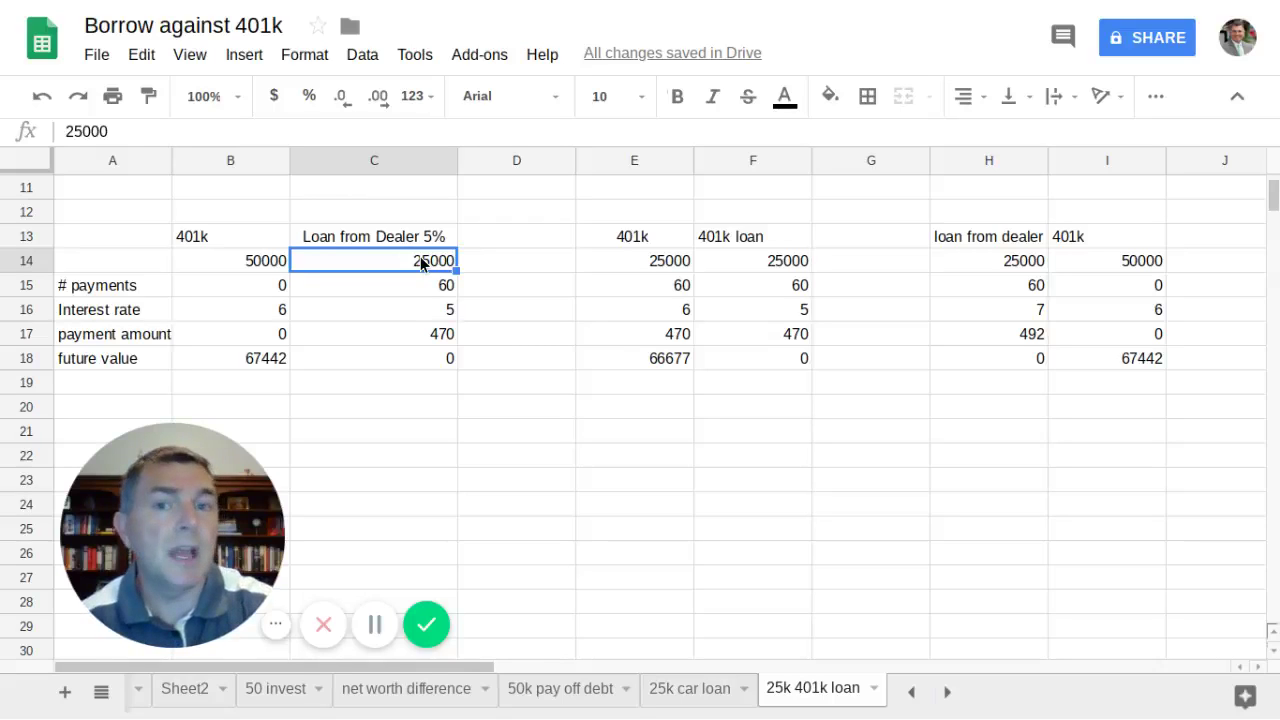
pyautogui.click(765, 260)
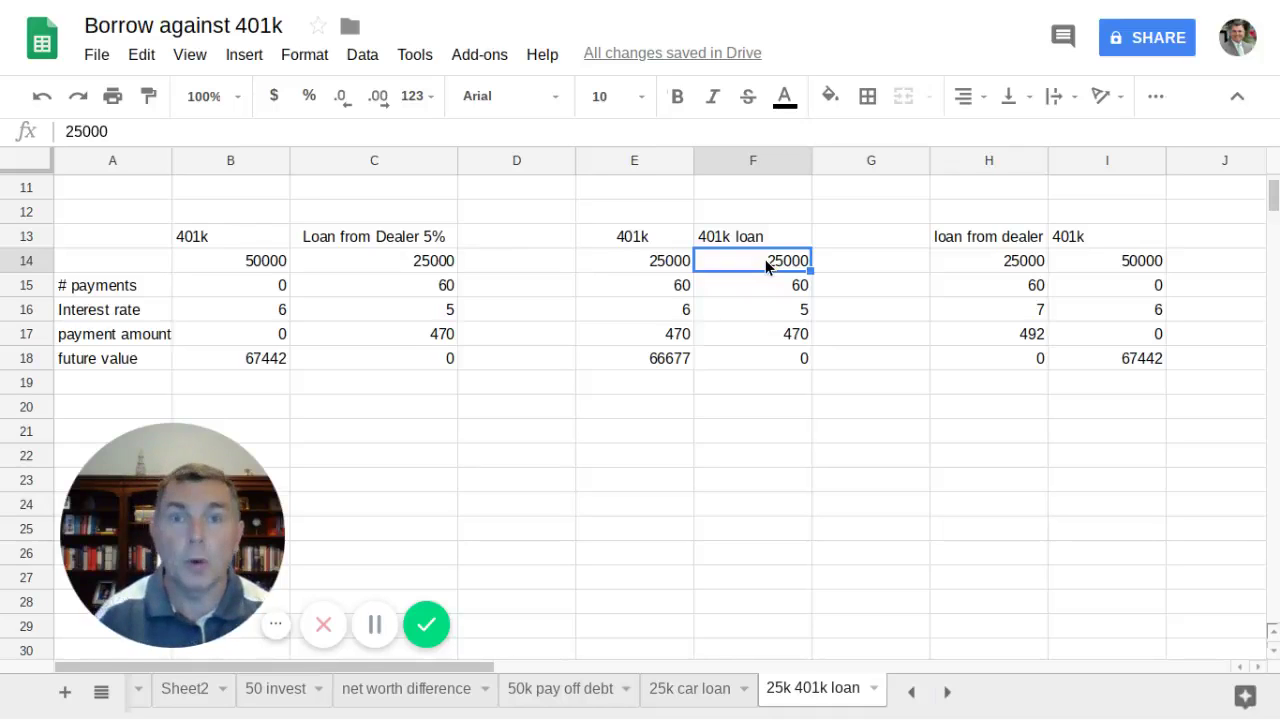
# Step: Revisit the 7% dealer loan scenario, checking the loan heading in column H and the 401k's interest rate in column I
pyautogui.press('Right')
pyautogui.press('Right')
pyautogui.press('Right')
pyautogui.press('Right')
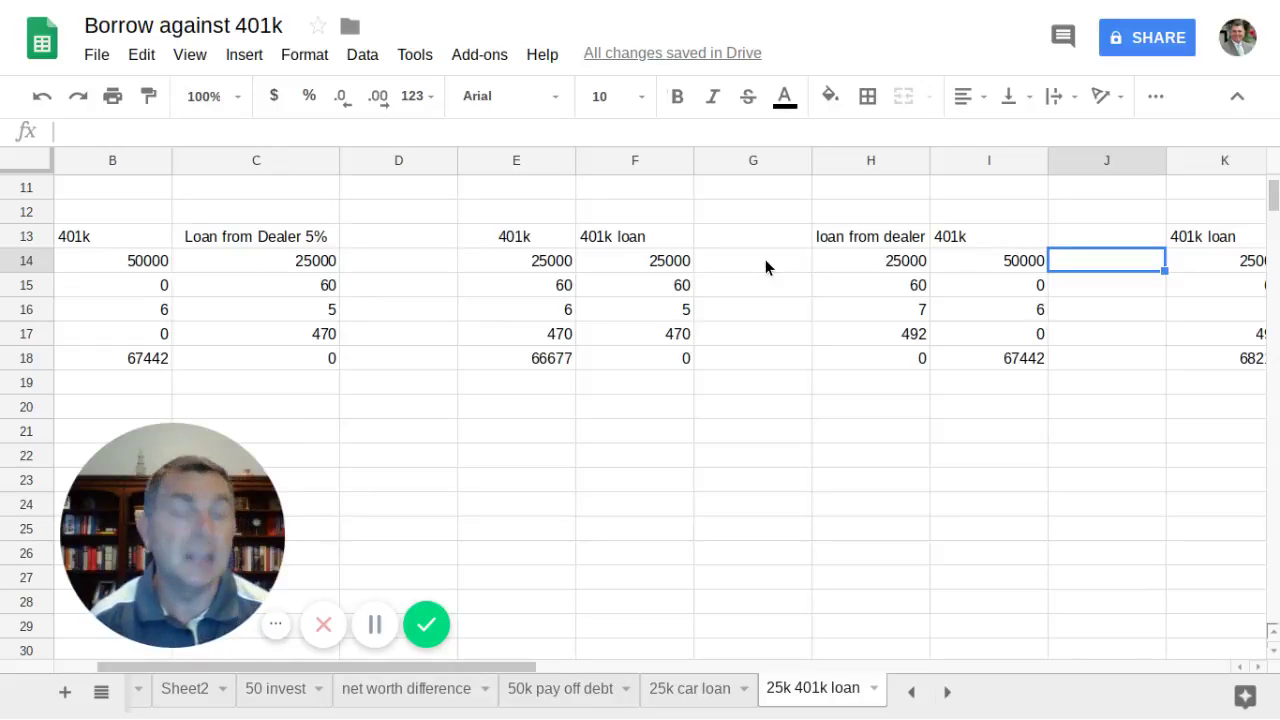
pyautogui.press('Right')
pyautogui.press('Right')
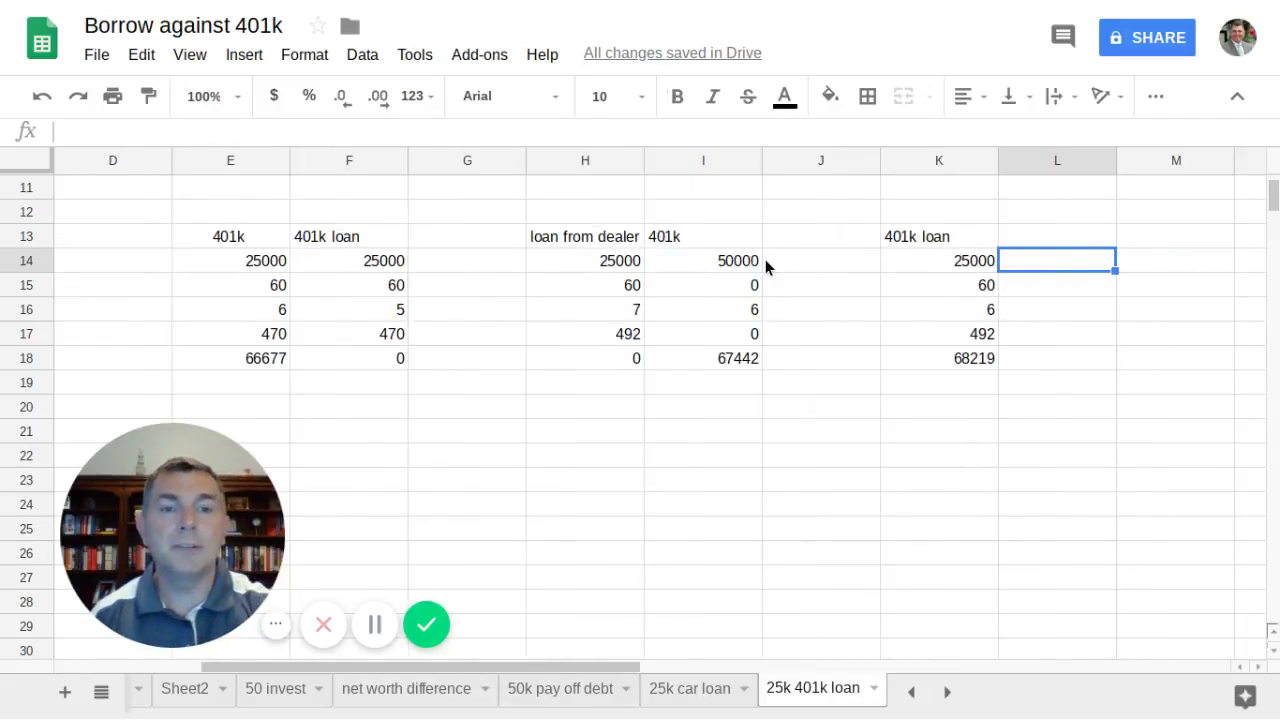
pyautogui.click(604, 244)
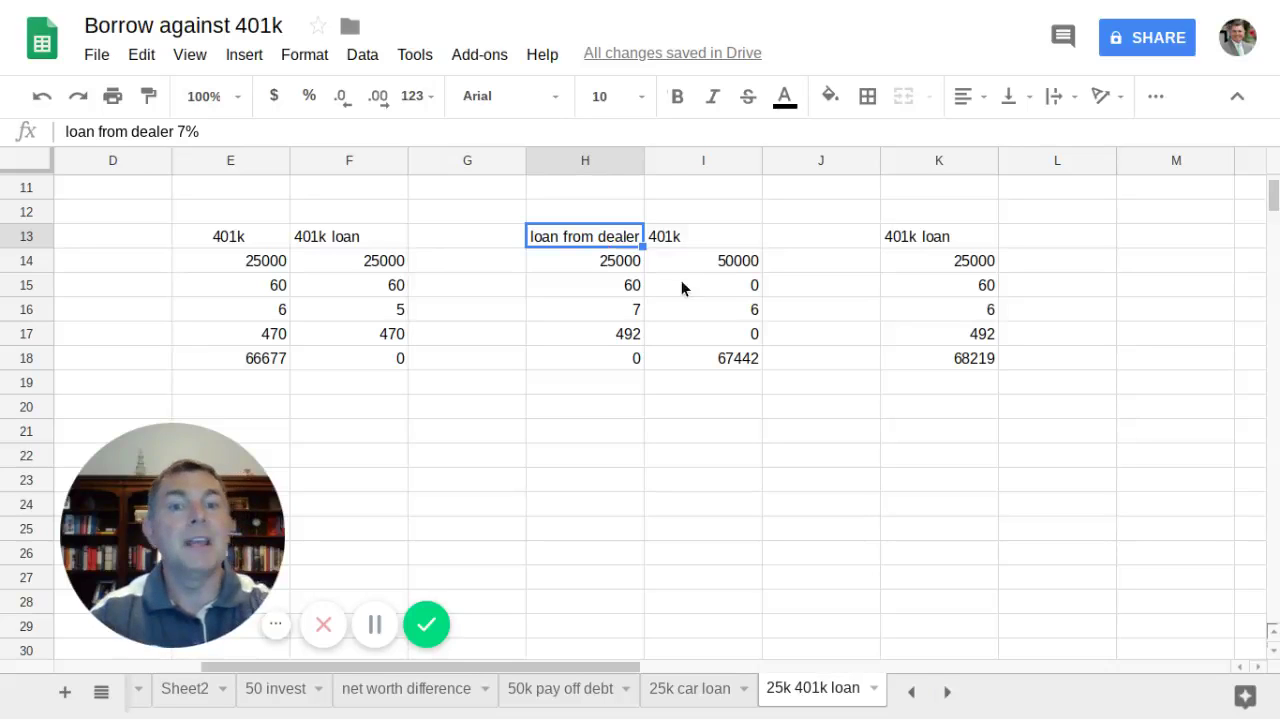
pyautogui.click(752, 312)
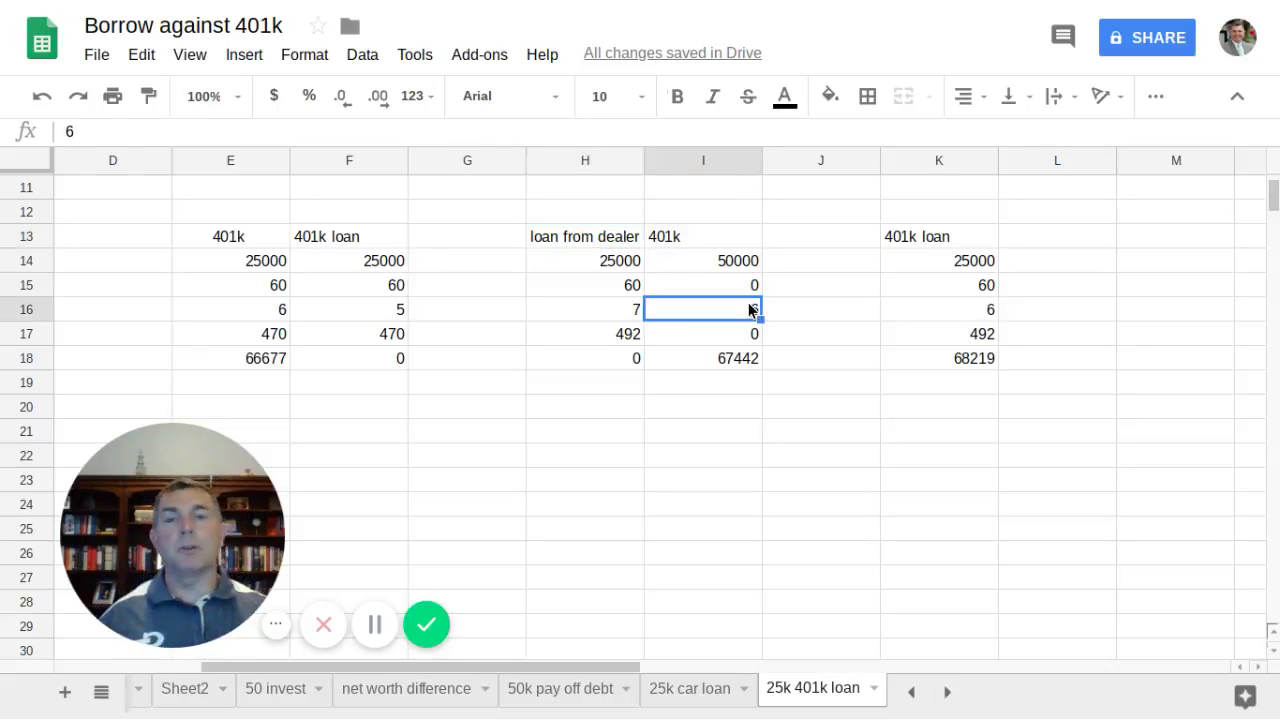